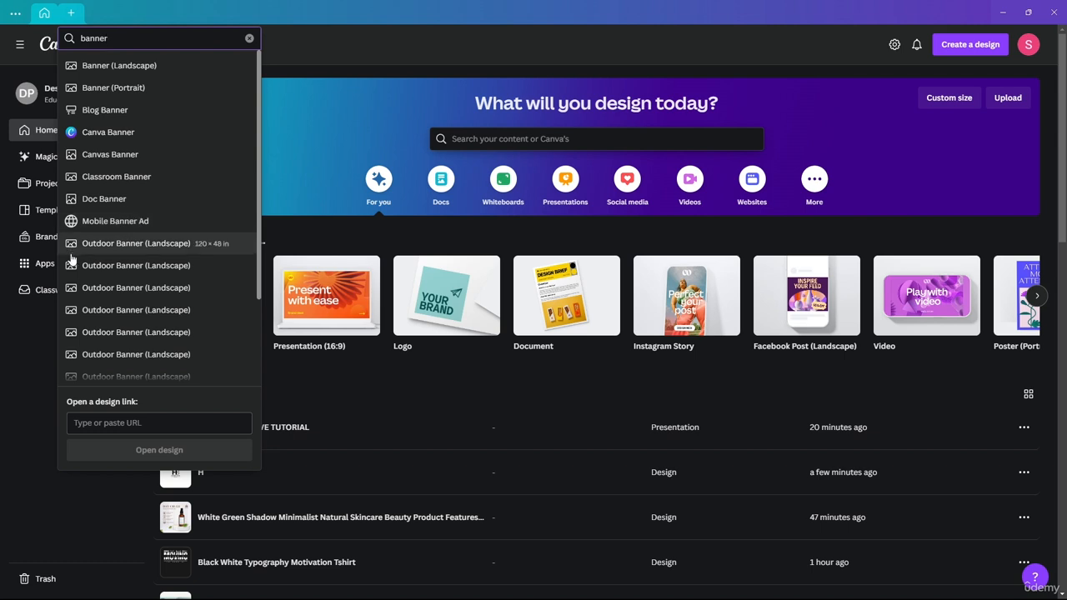
Create a blank Medium Banner (US) landscape design from the Banner (Landscape) suggestion.
{"action": "scroll", "coordinate": [138, 305], "scroll_direction": "down", "scroll_amount": 3}
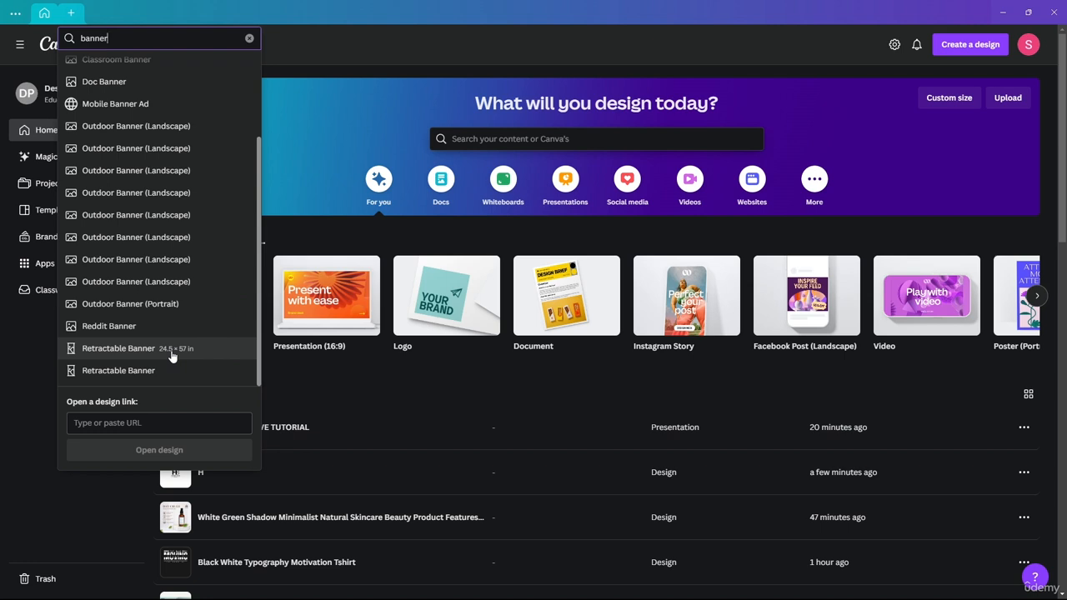
{"action": "scroll", "coordinate": [147, 374], "scroll_direction": "up", "scroll_amount": 3}
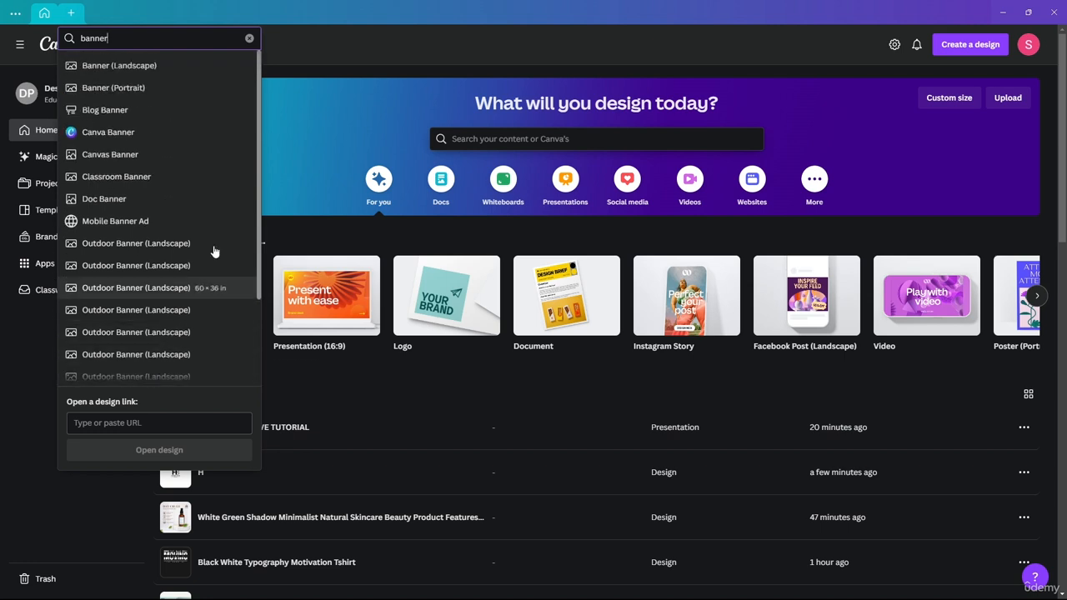
{"action": "left_click", "coordinate": [101, 75]}
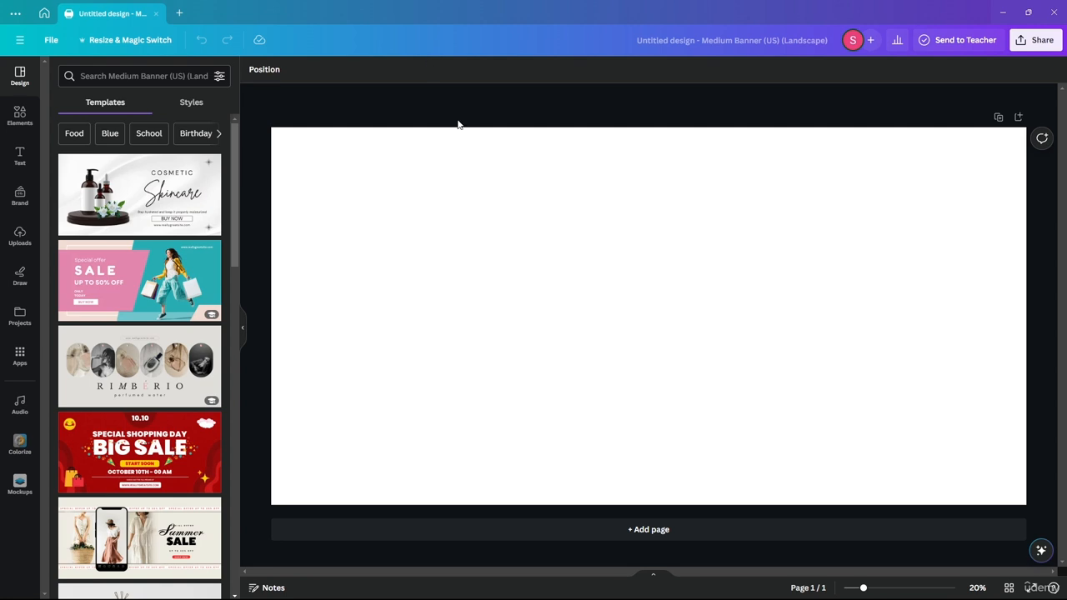
Apply the pink Special Offer SALE banner template to page 1.
{"action": "left_click", "coordinate": [150, 268]}
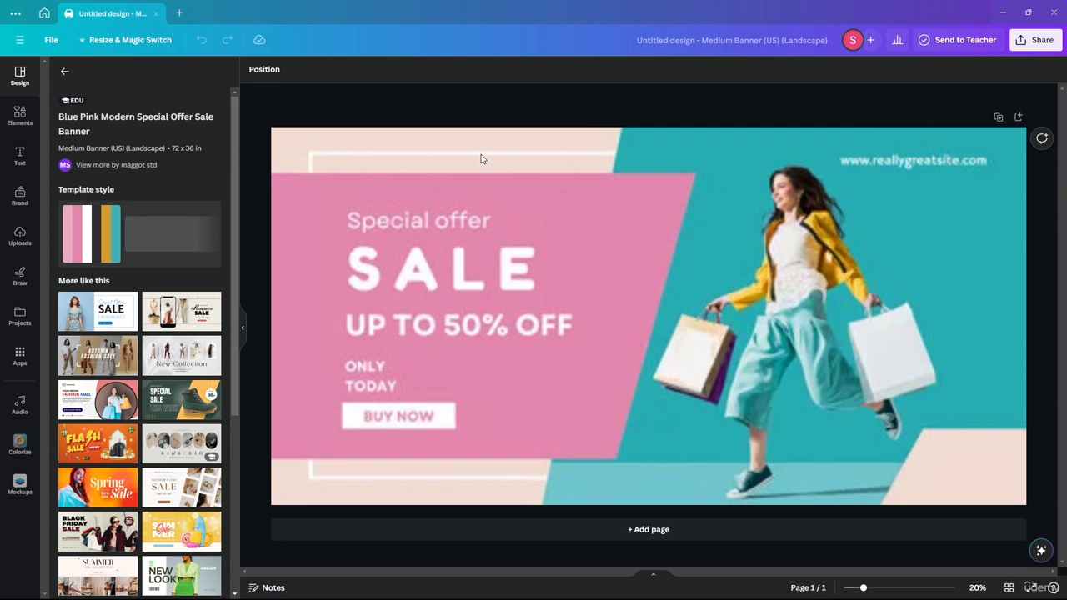
{"action": "left_click", "coordinate": [641, 163]}
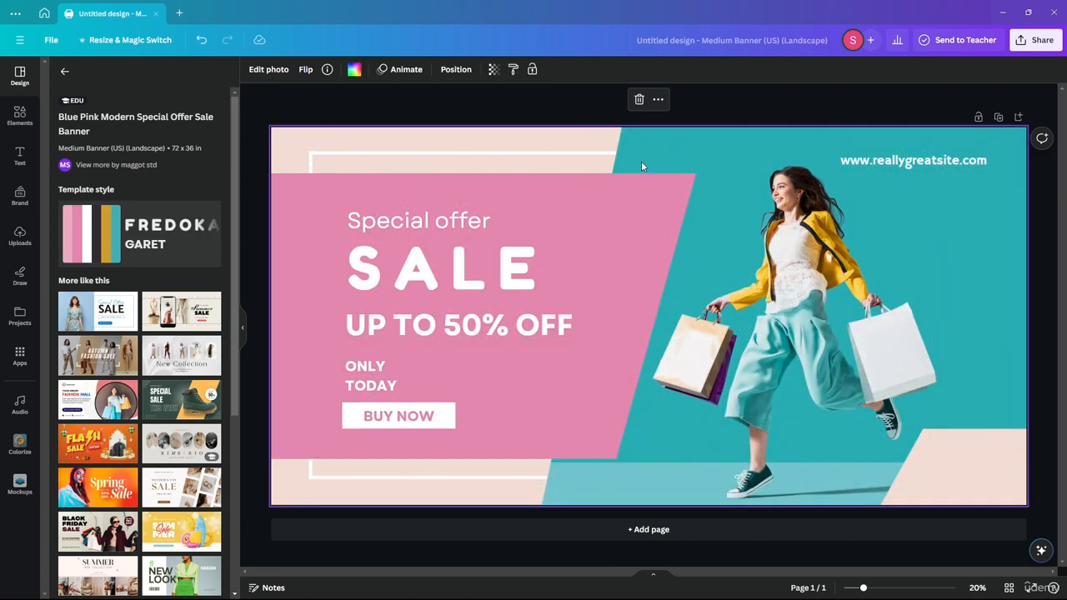
{"action": "left_click", "coordinate": [446, 157]}
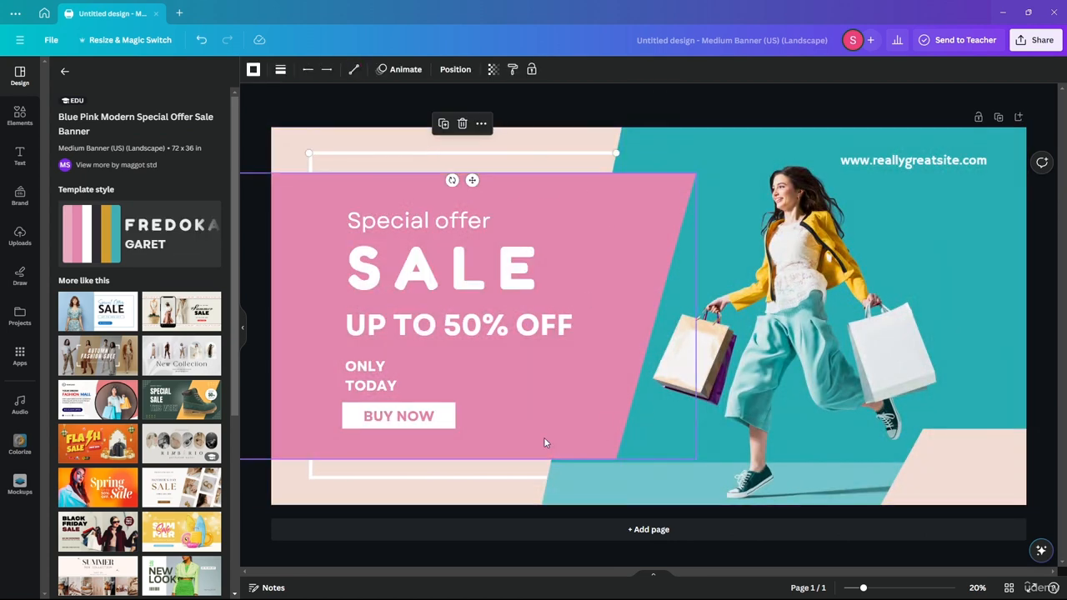
Add a blank second page and review the page thumbnails.
{"action": "left_click", "coordinate": [637, 531]}
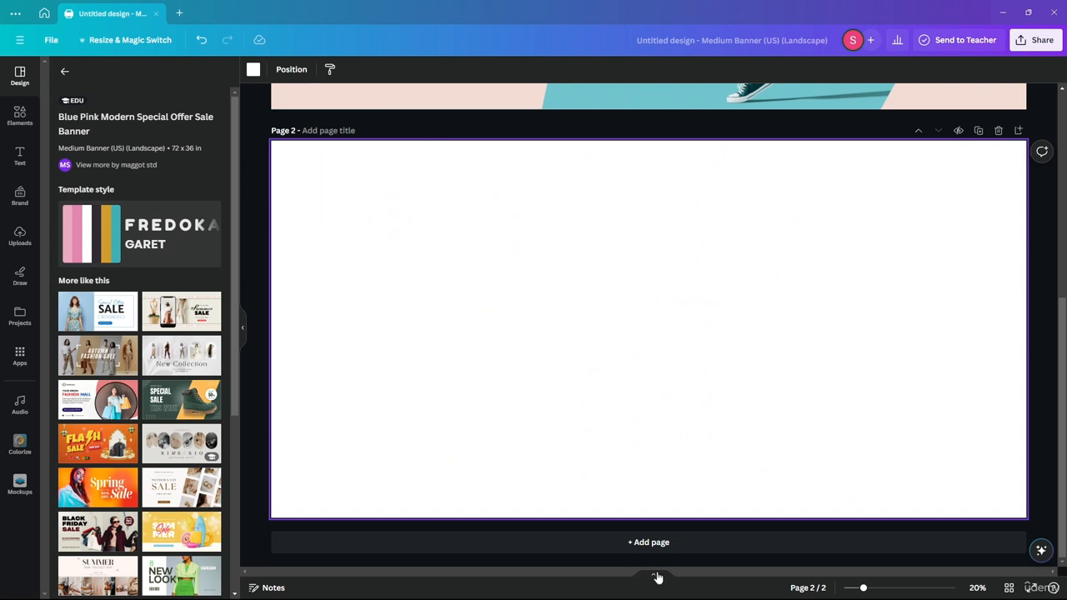
{"action": "left_click", "coordinate": [654, 575]}
{"action": "scroll", "coordinate": [565, 363], "scroll_direction": "up", "scroll_amount": 1}
{"action": "scroll", "coordinate": [565, 364], "scroll_direction": "down", "scroll_amount": 1}
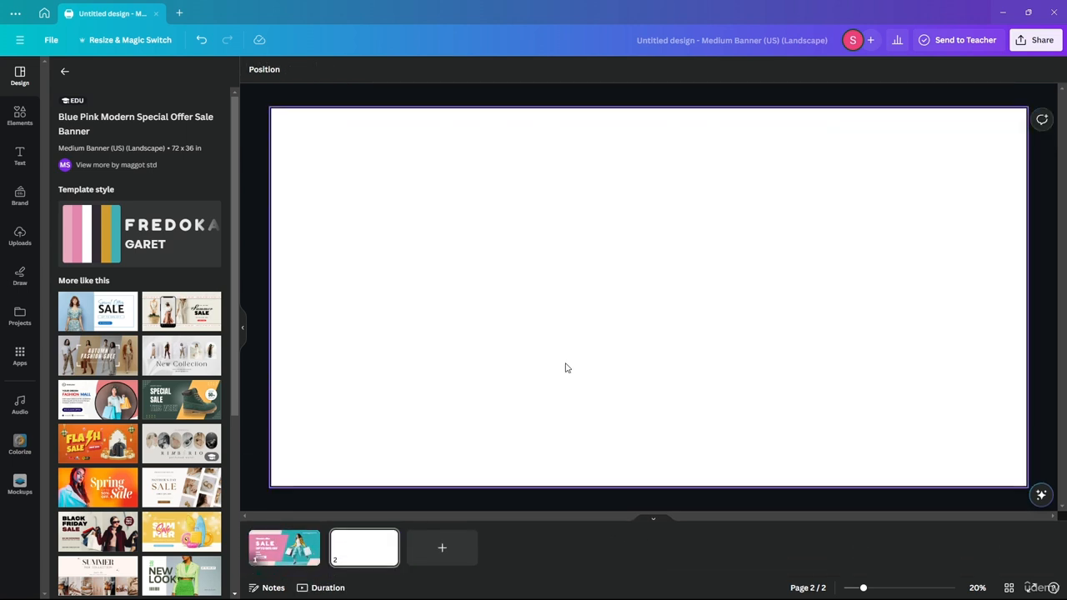
{"action": "scroll", "coordinate": [565, 364], "scroll_direction": "up", "scroll_amount": 1}
{"action": "scroll", "coordinate": [565, 364], "scroll_direction": "down", "scroll_amount": 1}
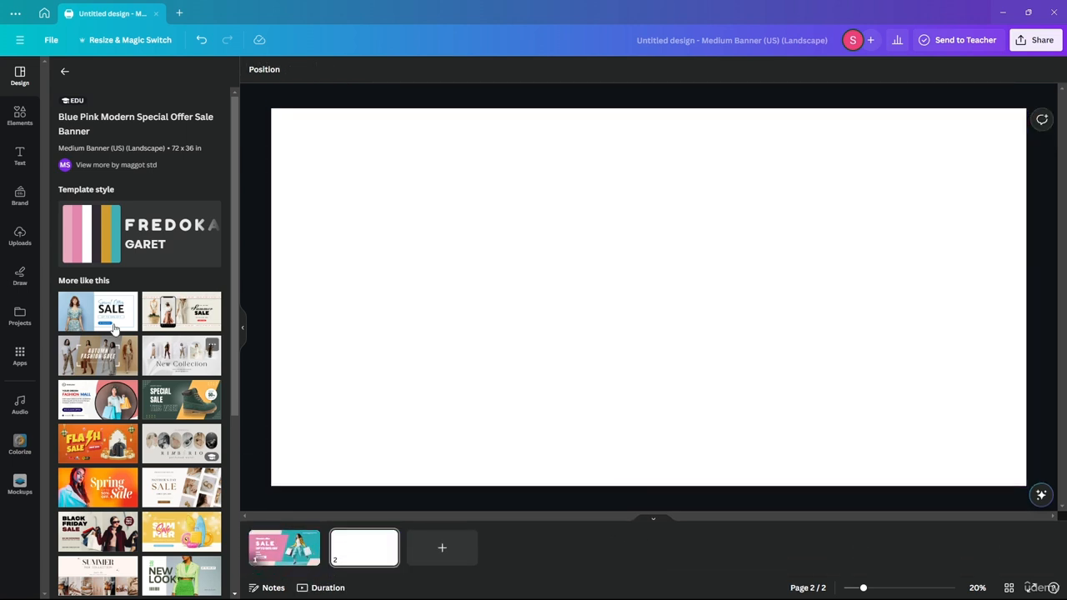
Browse the full list of landscape banner templates, then start a new-design search for 'banner'.
{"action": "left_click", "coordinate": [71, 75]}
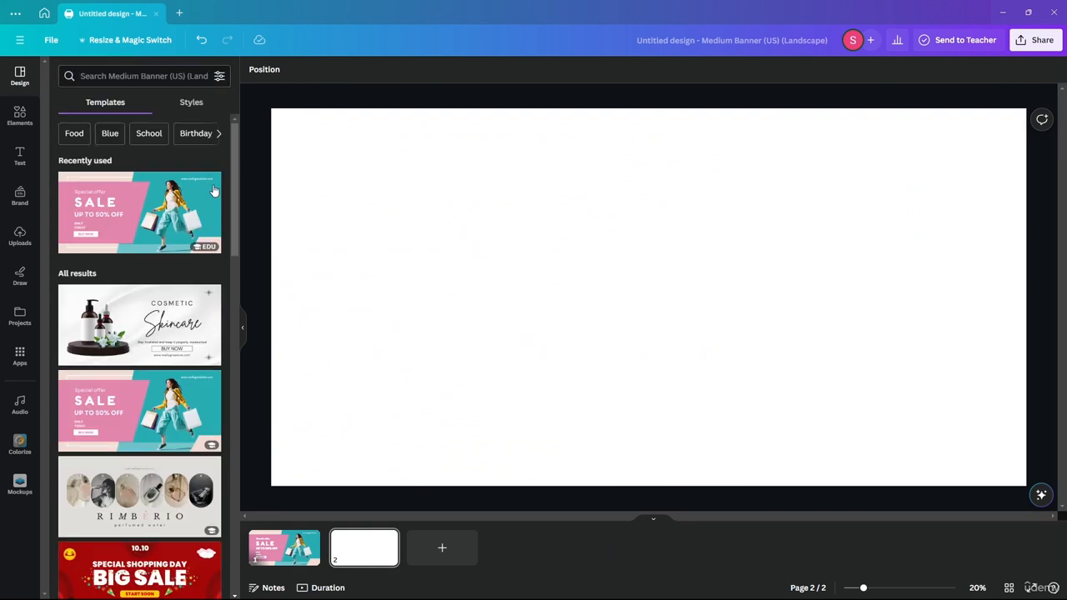
{"action": "scroll", "coordinate": [137, 260], "scroll_direction": "down", "scroll_amount": 6}
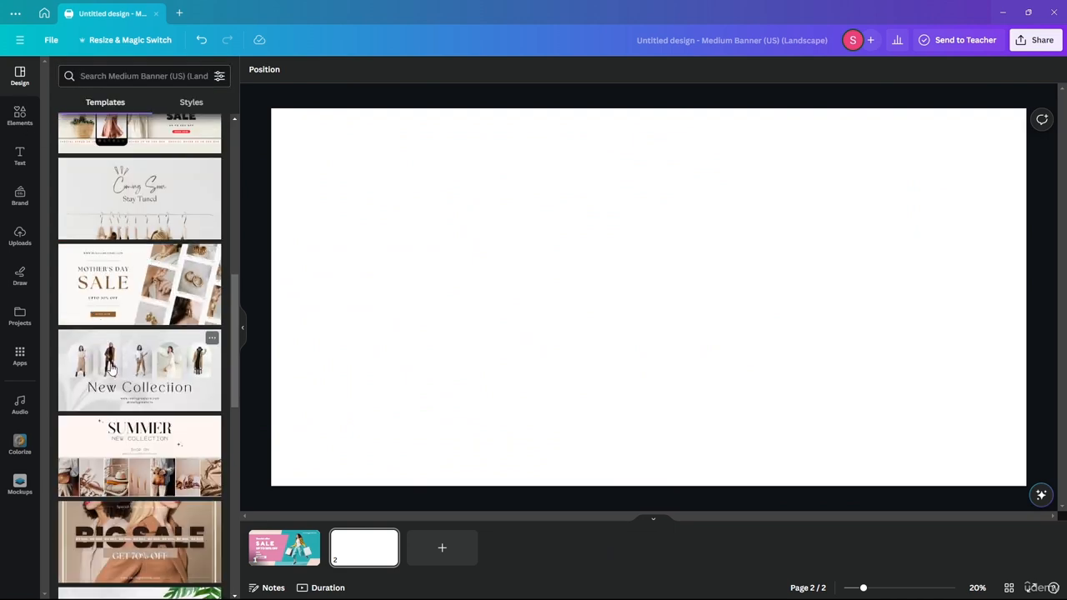
{"action": "scroll", "coordinate": [144, 250], "scroll_direction": "down", "scroll_amount": 5}
{"action": "scroll", "coordinate": [133, 325], "scroll_direction": "up", "scroll_amount": 8}
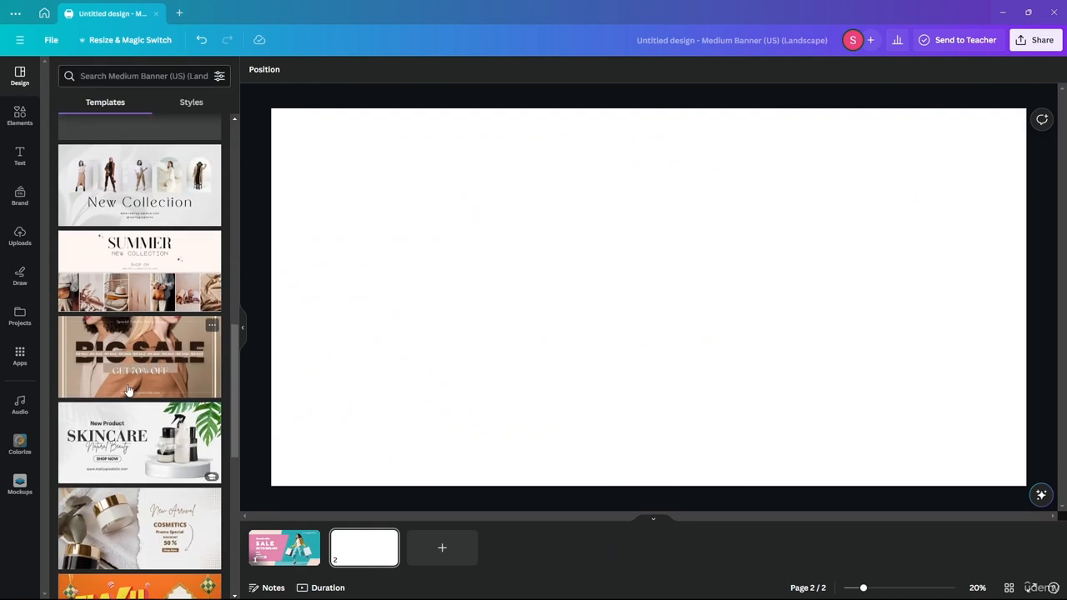
{"action": "scroll", "coordinate": [120, 545], "scroll_direction": "down", "scroll_amount": 8}
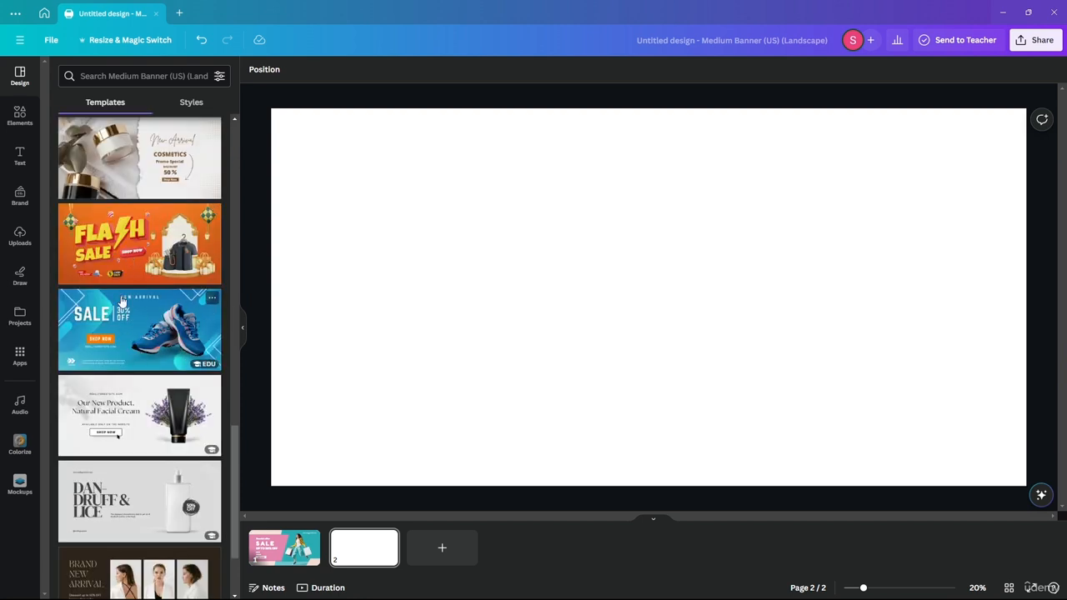
{"action": "scroll", "coordinate": [137, 316], "scroll_direction": "down", "scroll_amount": 6}
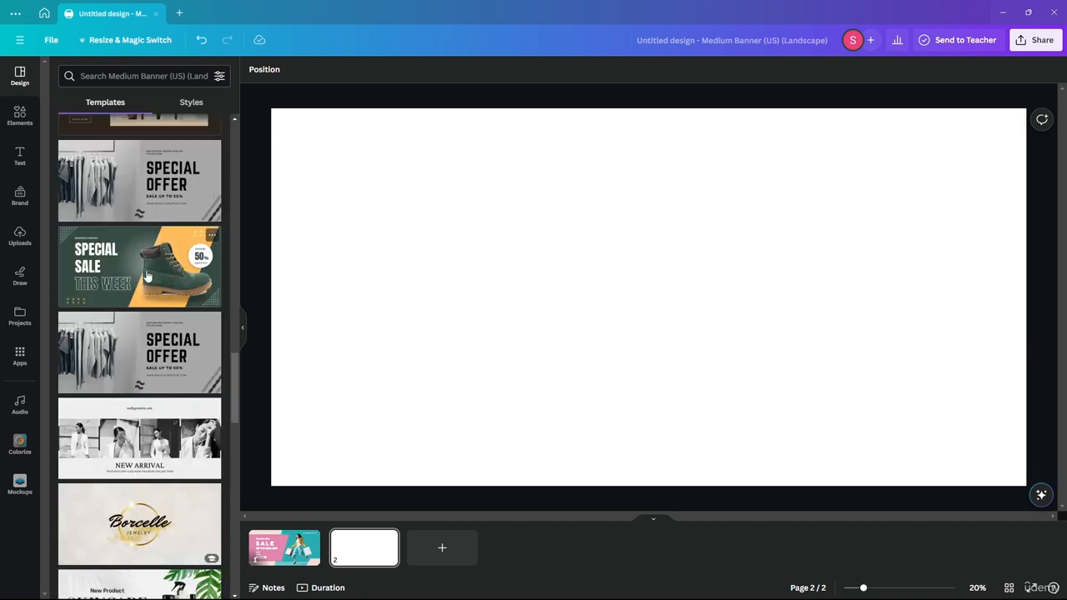
{"action": "scroll", "coordinate": [150, 287], "scroll_direction": "down", "scroll_amount": 2}
{"action": "scroll", "coordinate": [149, 275], "scroll_direction": "down", "scroll_amount": 4}
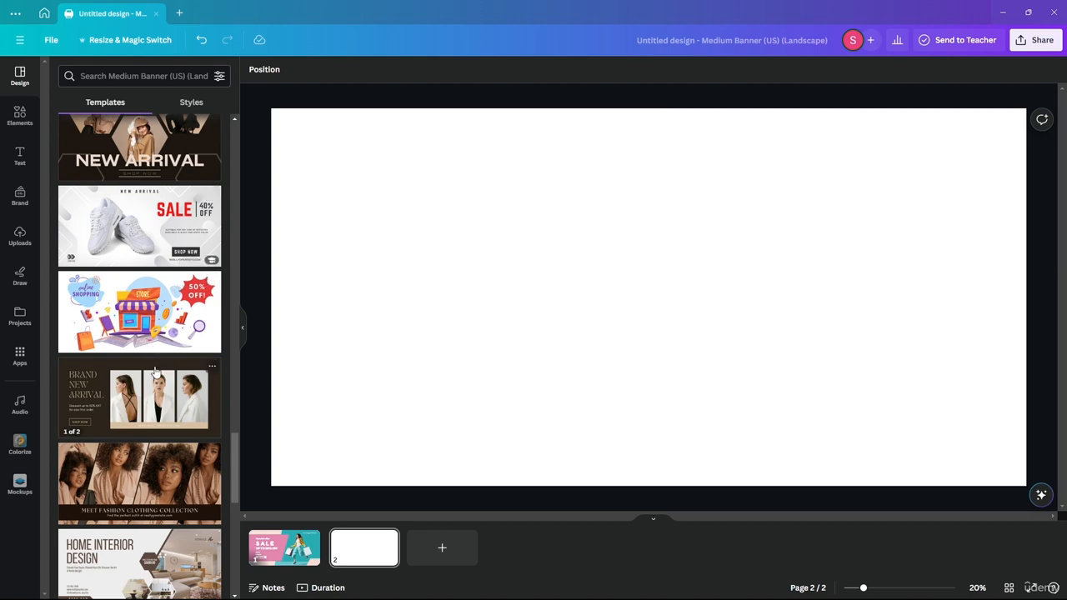
{"action": "scroll", "coordinate": [166, 259], "scroll_direction": "down", "scroll_amount": 3}
{"action": "scroll", "coordinate": [173, 245], "scroll_direction": "down", "scroll_amount": 4}
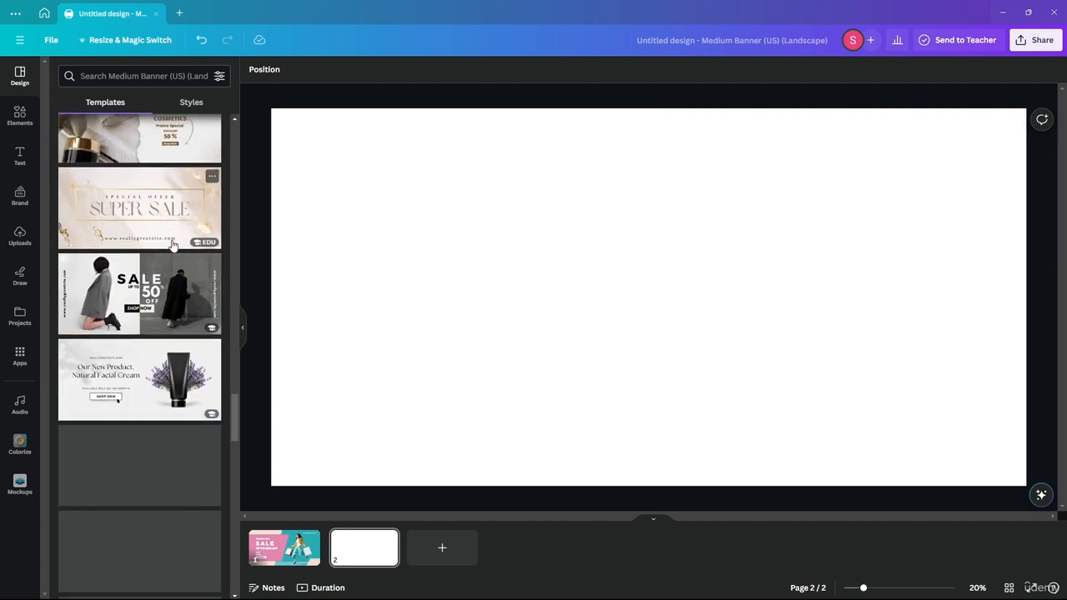
{"action": "scroll", "coordinate": [100, 310], "scroll_direction": "down", "scroll_amount": 6}
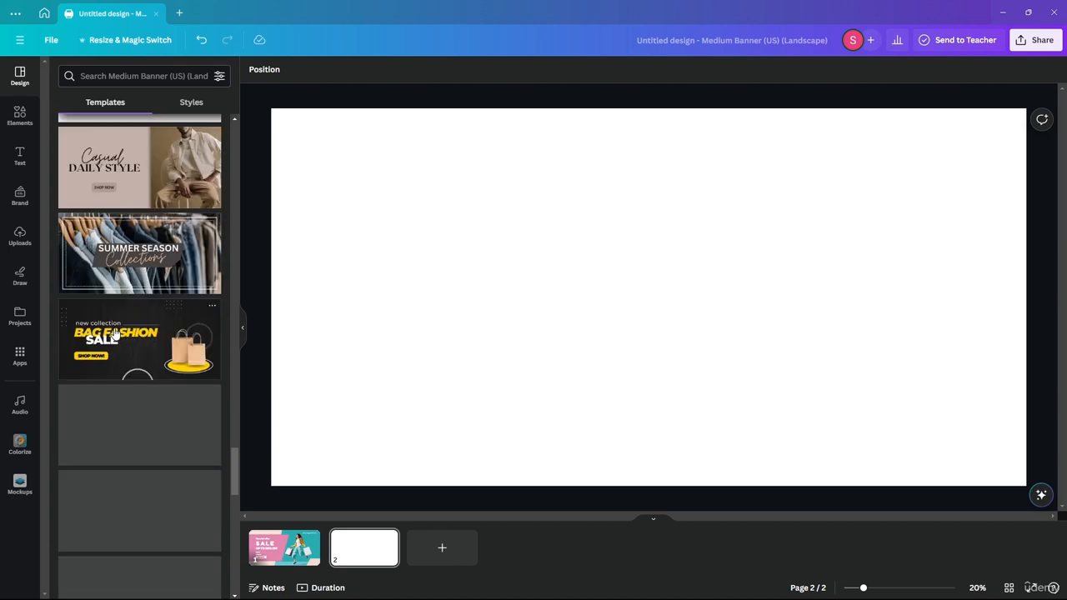
{"action": "scroll", "coordinate": [150, 492], "scroll_direction": "down", "scroll_amount": 4}
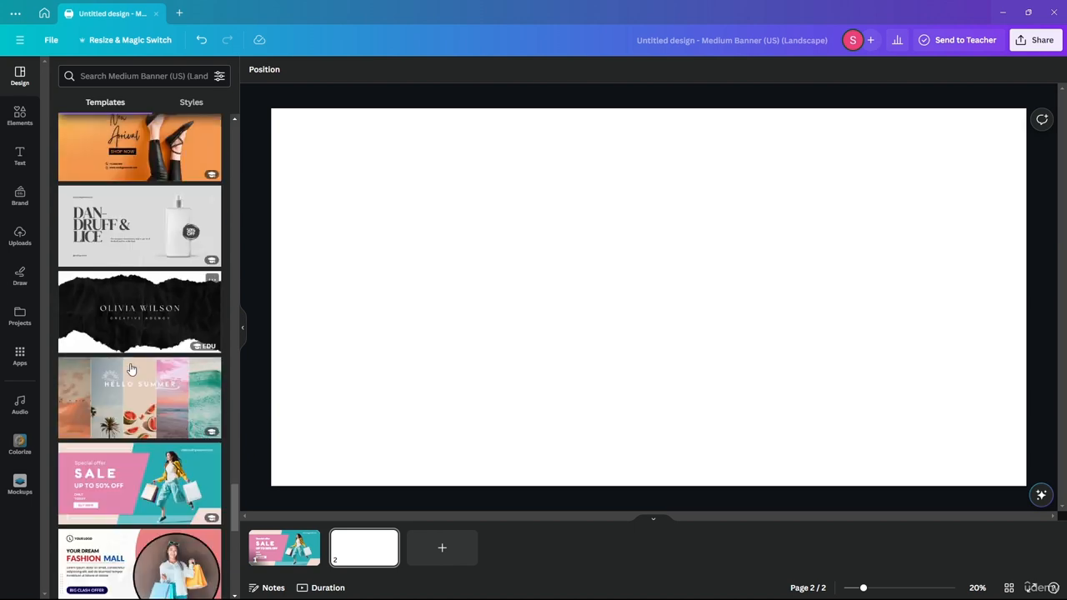
{"action": "scroll", "coordinate": [122, 260], "scroll_direction": "down", "scroll_amount": 5}
{"action": "scroll", "coordinate": [119, 186], "scroll_direction": "up", "scroll_amount": 20}
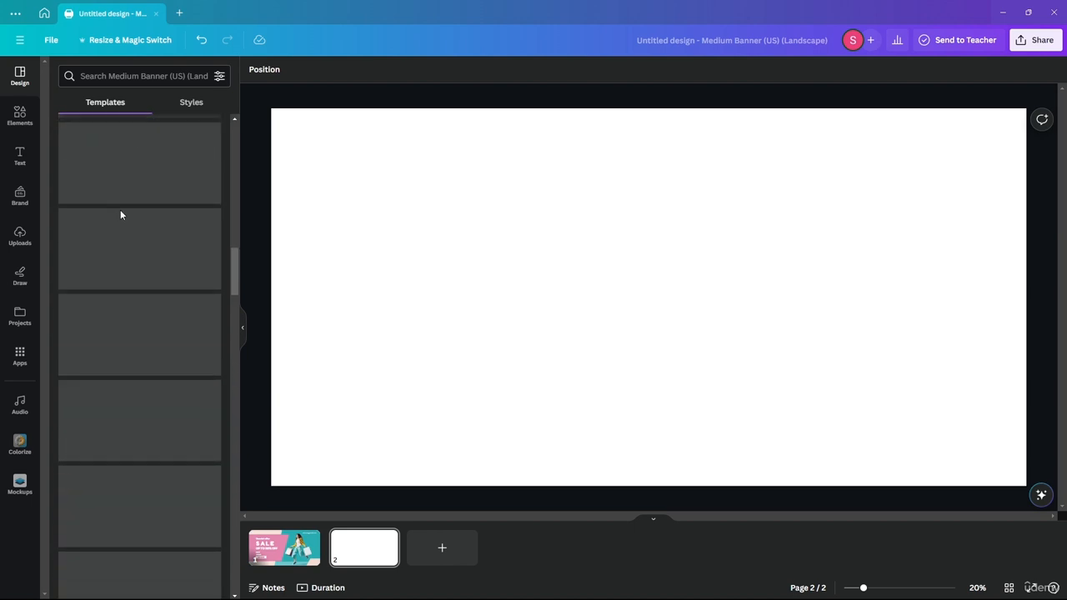
{"action": "left_click", "coordinate": [185, 17]}
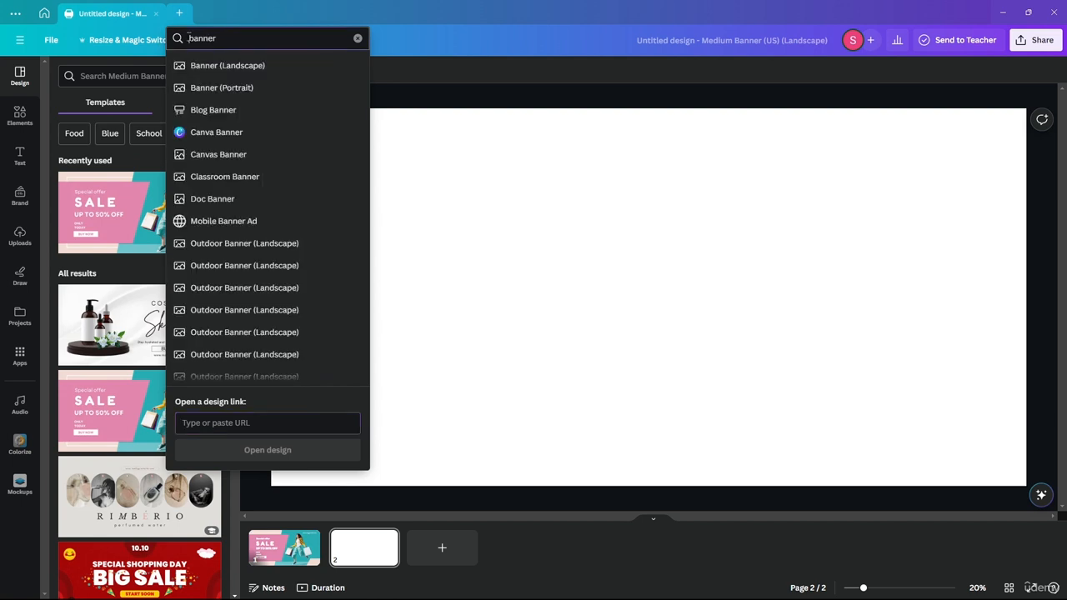
Create a blank Facebook Cover (Landscape) design via the 'fac' search, comparing it with the banner tab.
{"action": "type", "text": "faceb"}
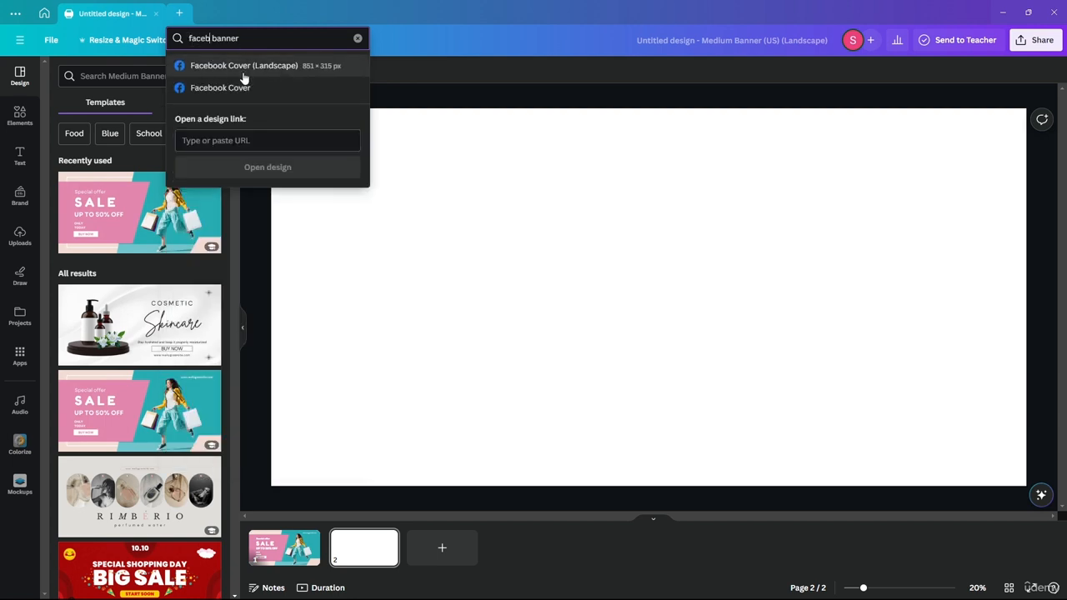
{"action": "left_click", "coordinate": [215, 66]}
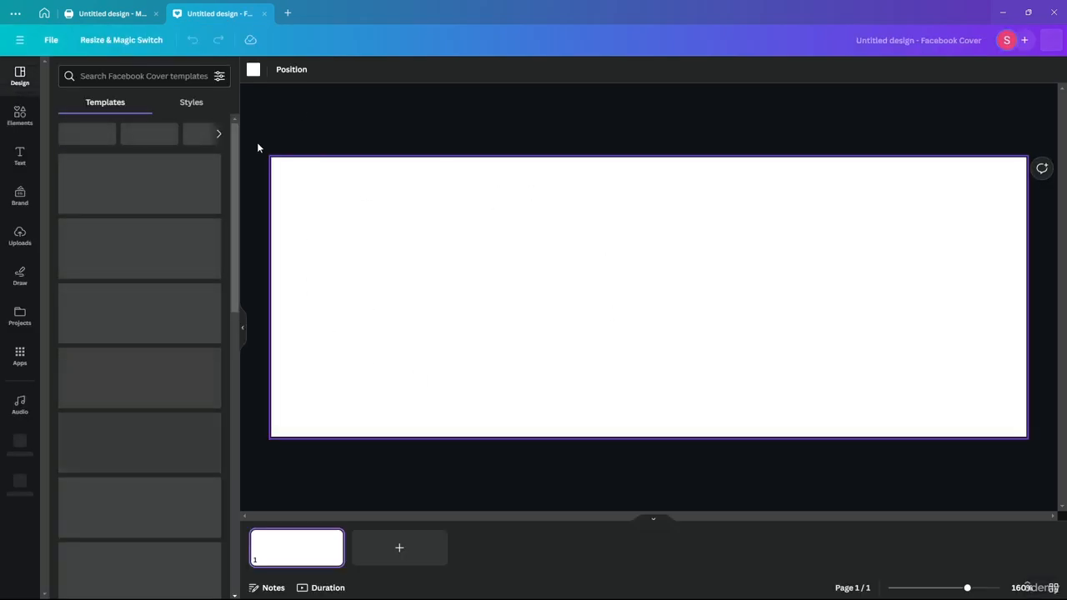
{"action": "left_click", "coordinate": [127, 15]}
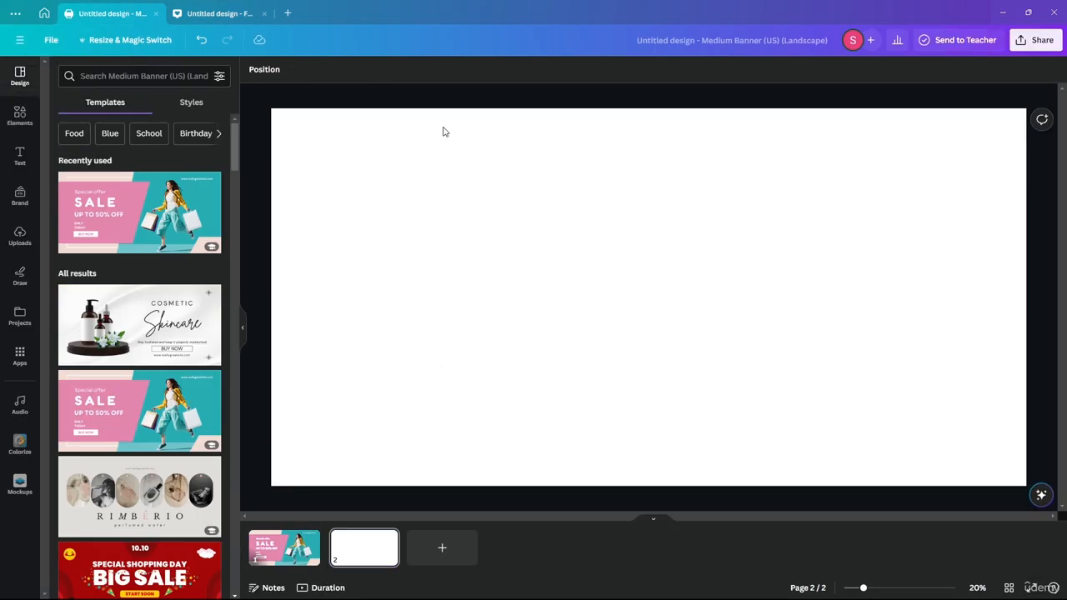
{"action": "left_click", "coordinate": [210, 15]}
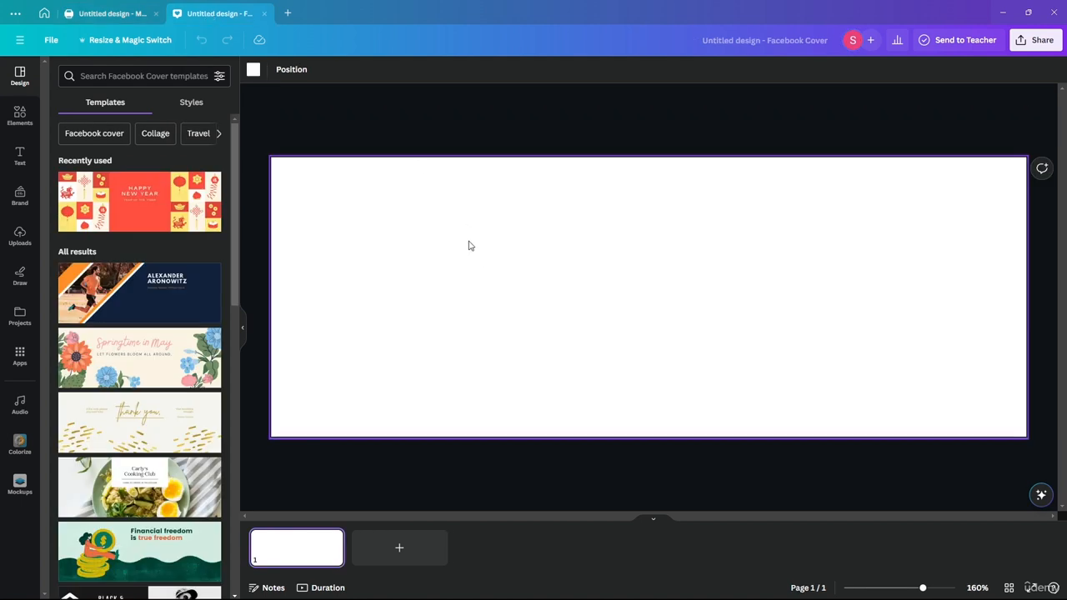
{"action": "left_click", "coordinate": [125, 15]}
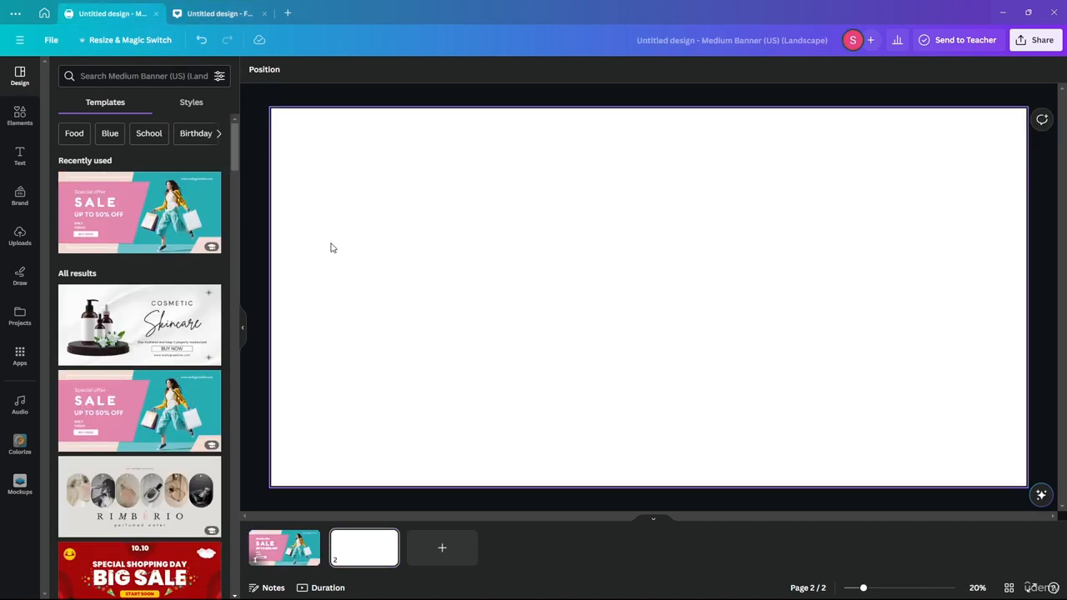
{"action": "left_click", "coordinate": [220, 10]}
{"action": "left_click", "coordinate": [86, 16]}
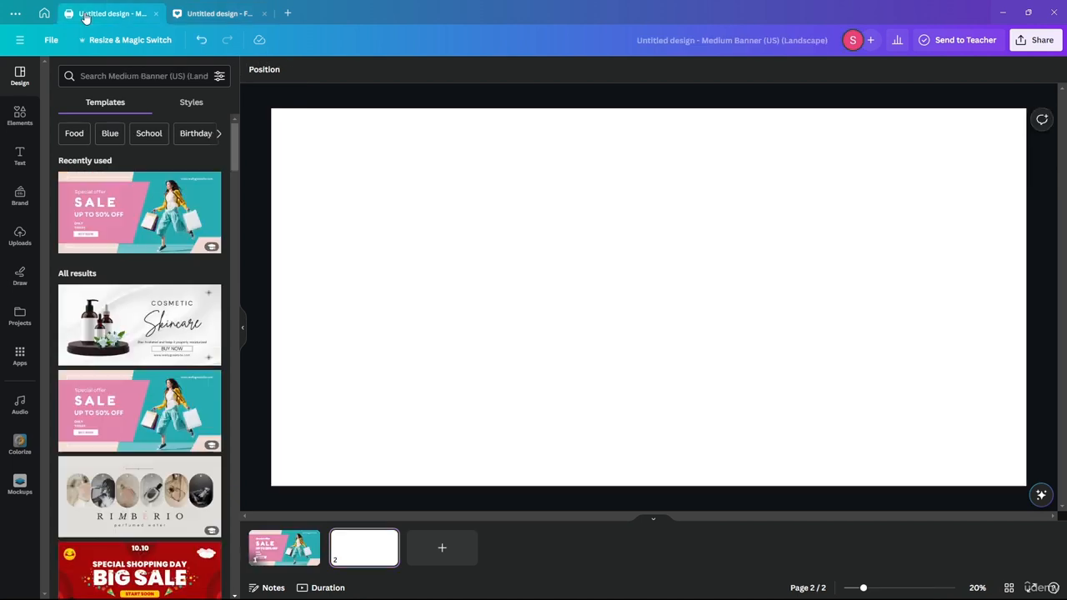
{"action": "left_click", "coordinate": [245, 8]}
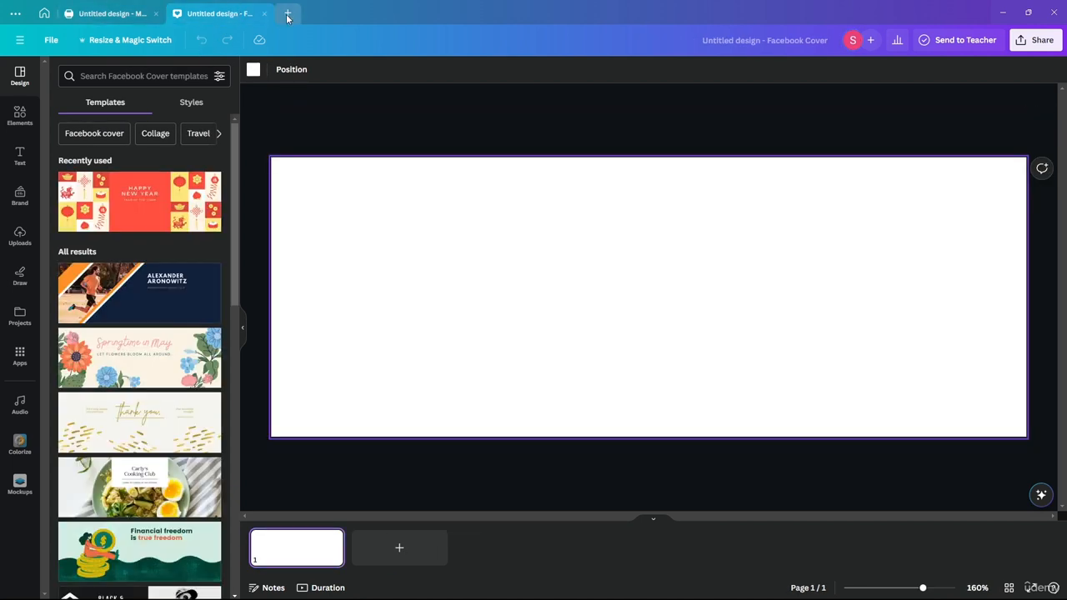
{"action": "left_click", "coordinate": [289, 14]}
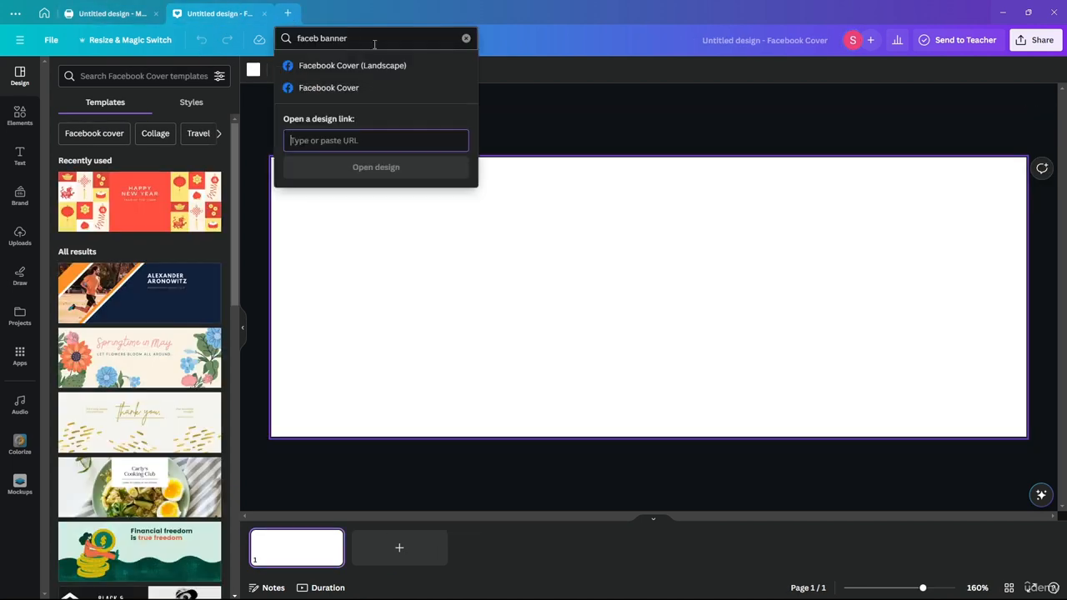
Create a blank YouTube Banner design from a 'youube banner' search, comparing it with the Medium Banner.
{"action": "left_click", "coordinate": [316, 39]}
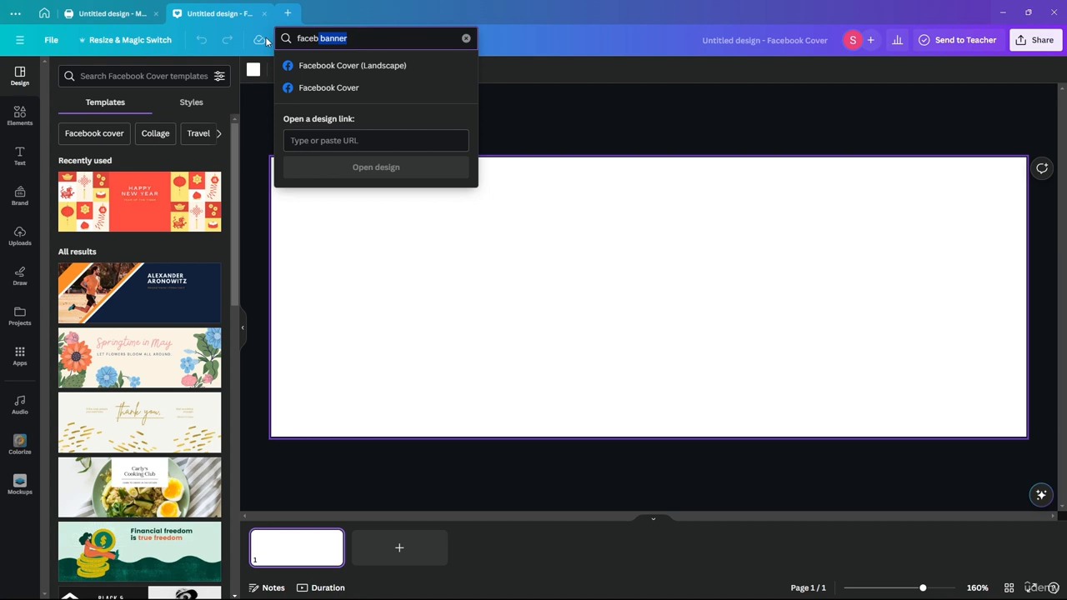
{"action": "type", "text": "youube "}
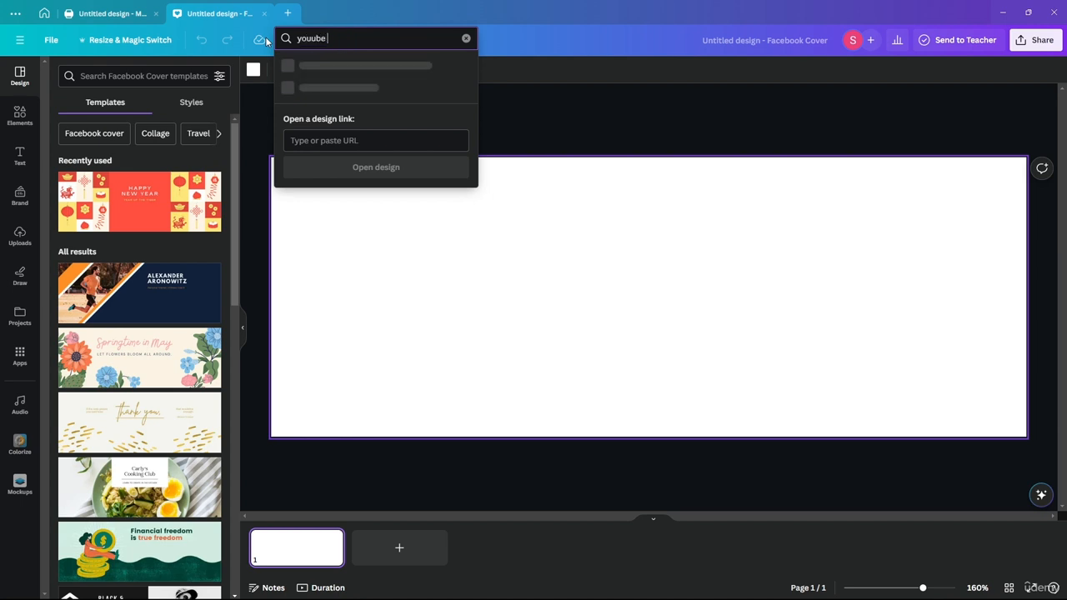
{"action": "type", "text": "banner"}
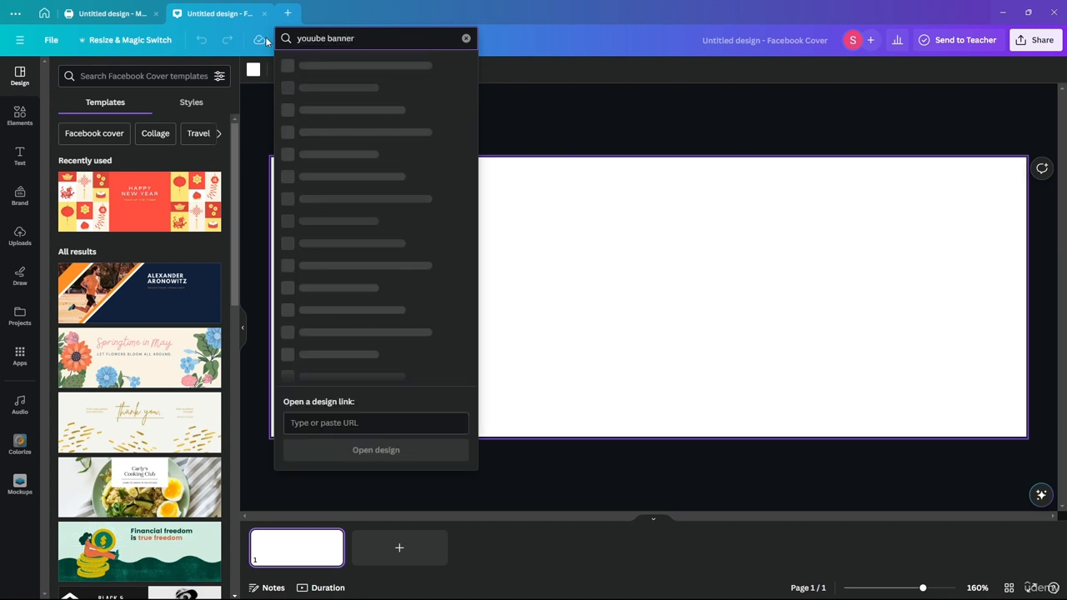
{"action": "left_click", "coordinate": [317, 66]}
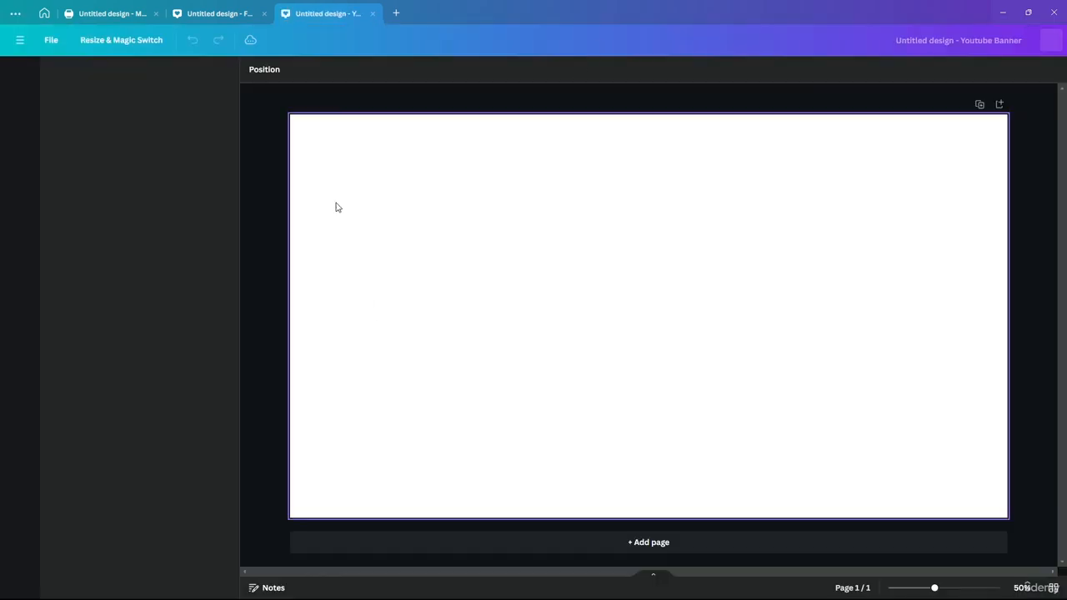
{"action": "left_click", "coordinate": [115, 12]}
{"action": "left_click", "coordinate": [313, 13]}
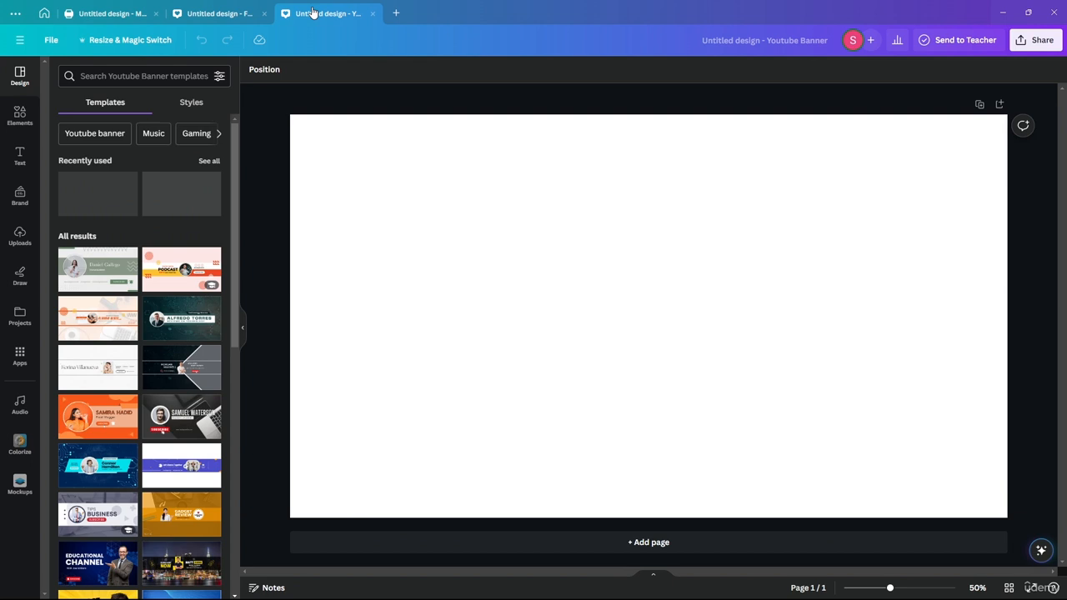
{"action": "left_click", "coordinate": [114, 19]}
{"action": "left_click", "coordinate": [312, 15]}
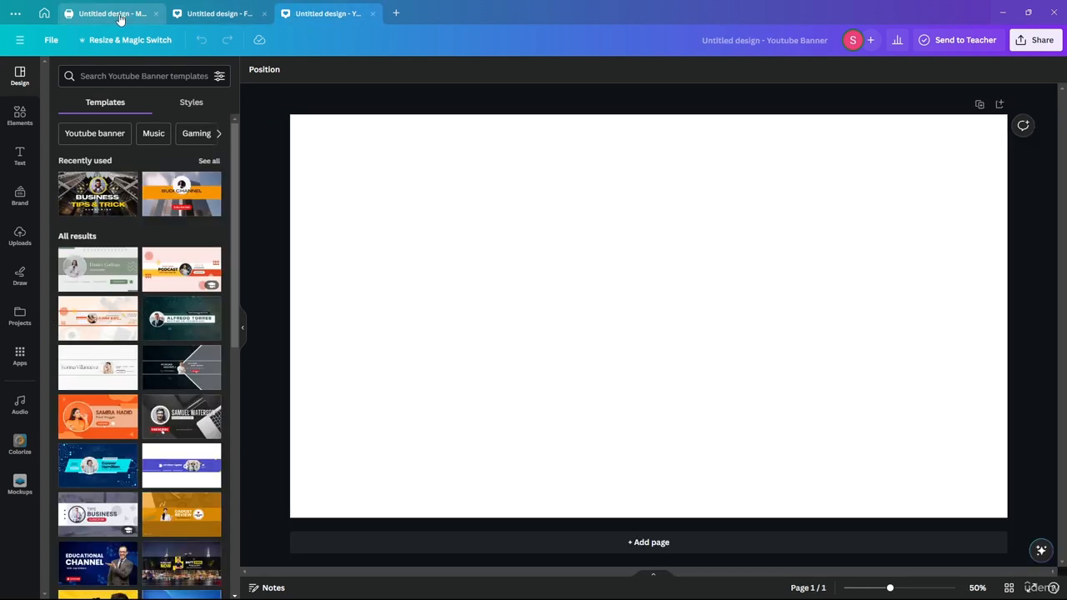
{"action": "left_click", "coordinate": [120, 16]}
{"action": "left_click", "coordinate": [292, 13]}
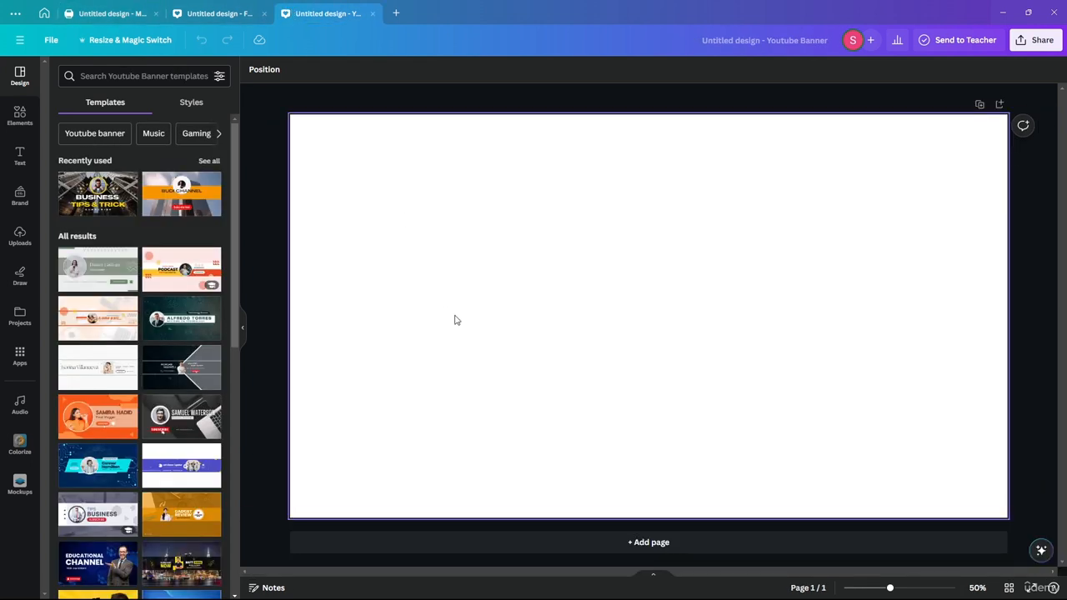
{"action": "left_click", "coordinate": [107, 23]}
{"action": "left_click", "coordinate": [325, 24]}
{"action": "left_click", "coordinate": [125, 14]}
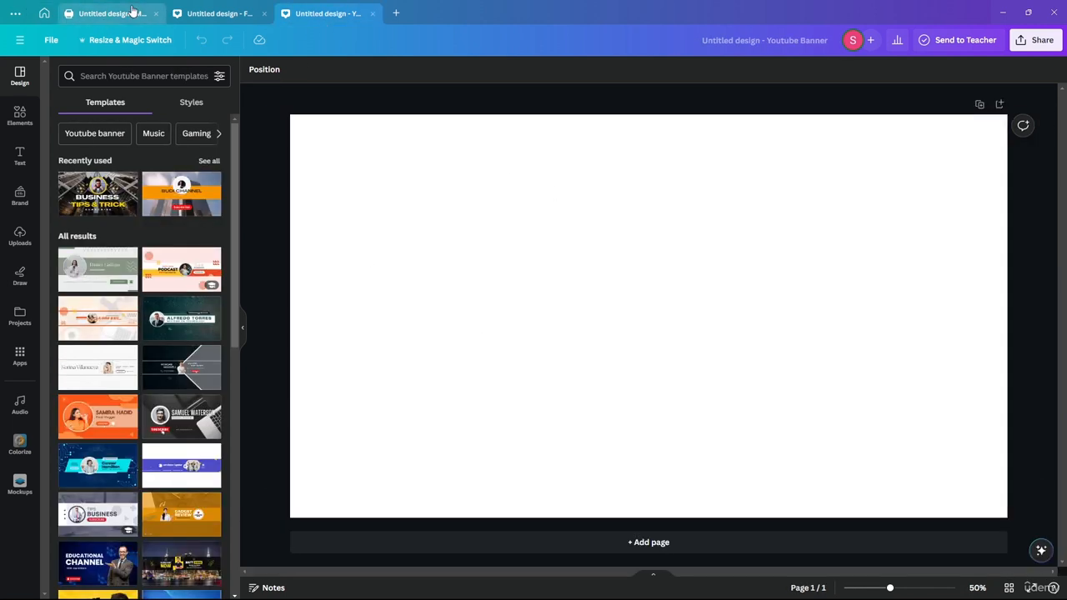
{"action": "left_click", "coordinate": [316, 15]}
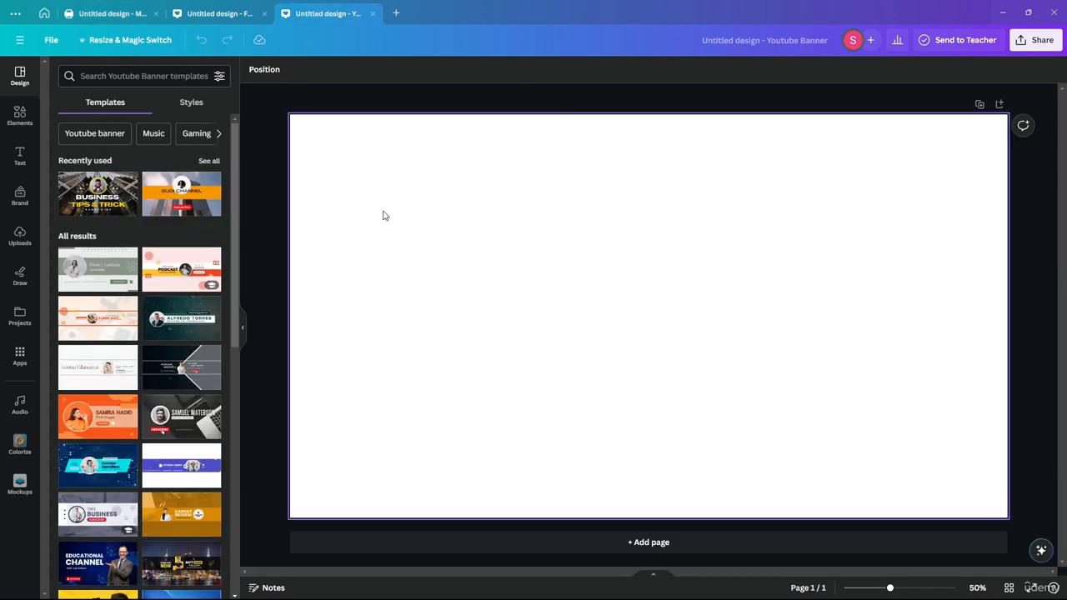
Close the Facebook Cover and Medium Banner designs.
{"action": "left_click", "coordinate": [264, 15]}
{"action": "left_click", "coordinate": [159, 15]}
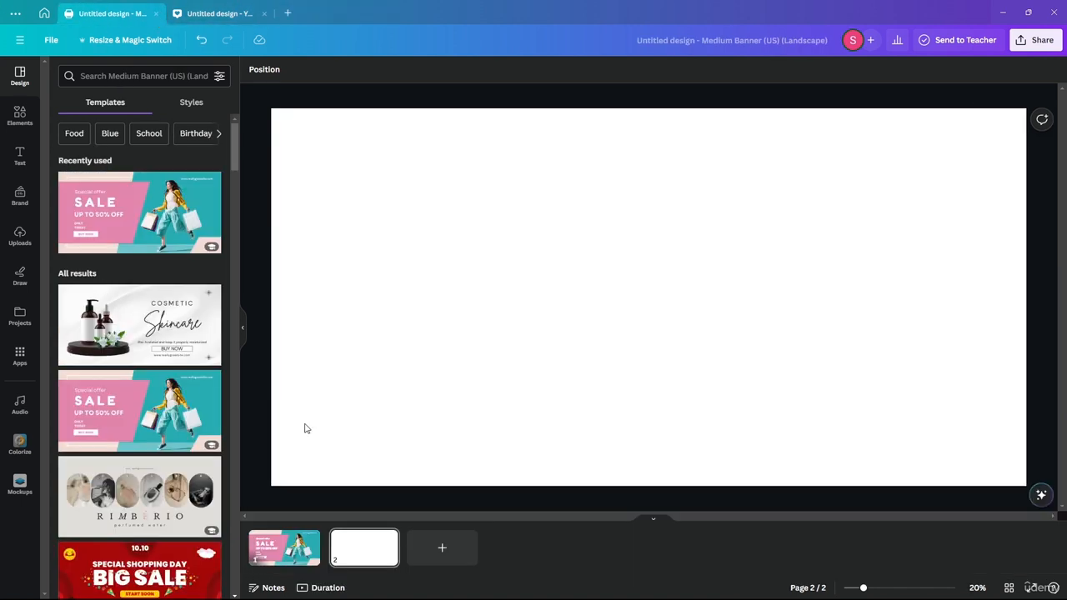
{"action": "left_click", "coordinate": [156, 15]}
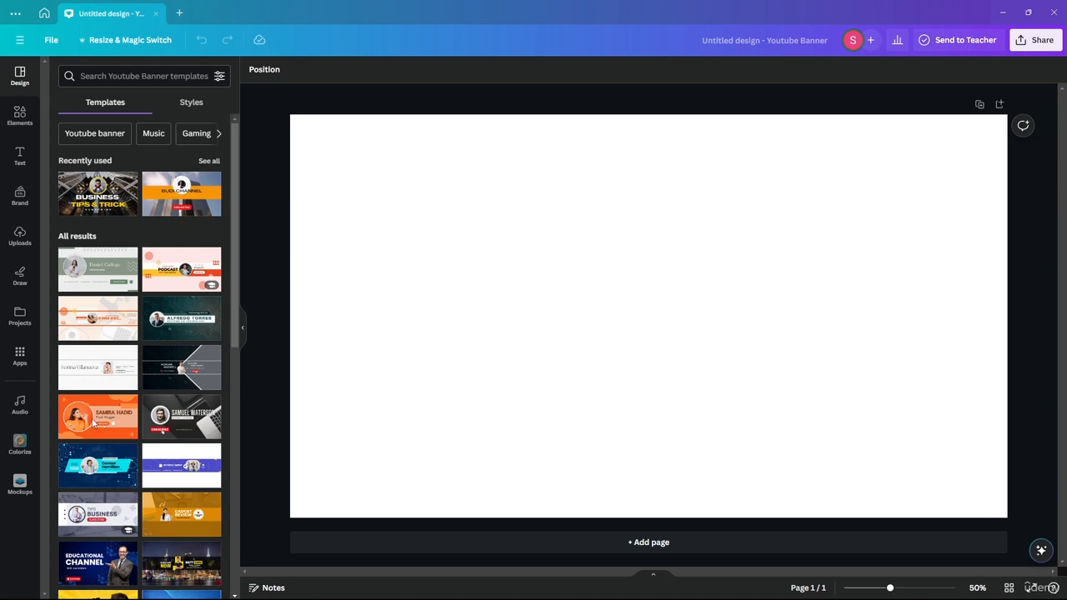
Apply the Black and Gray Simple Tech Channel template to page 1 and add a blank page 2.
{"action": "left_click", "coordinate": [180, 367]}
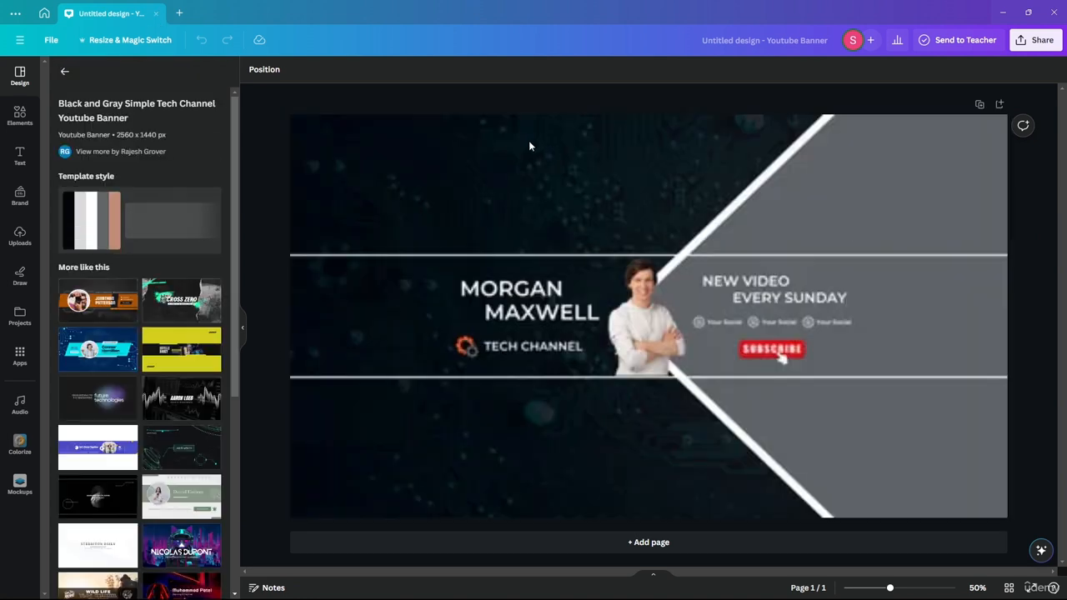
{"action": "left_click", "coordinate": [529, 145]}
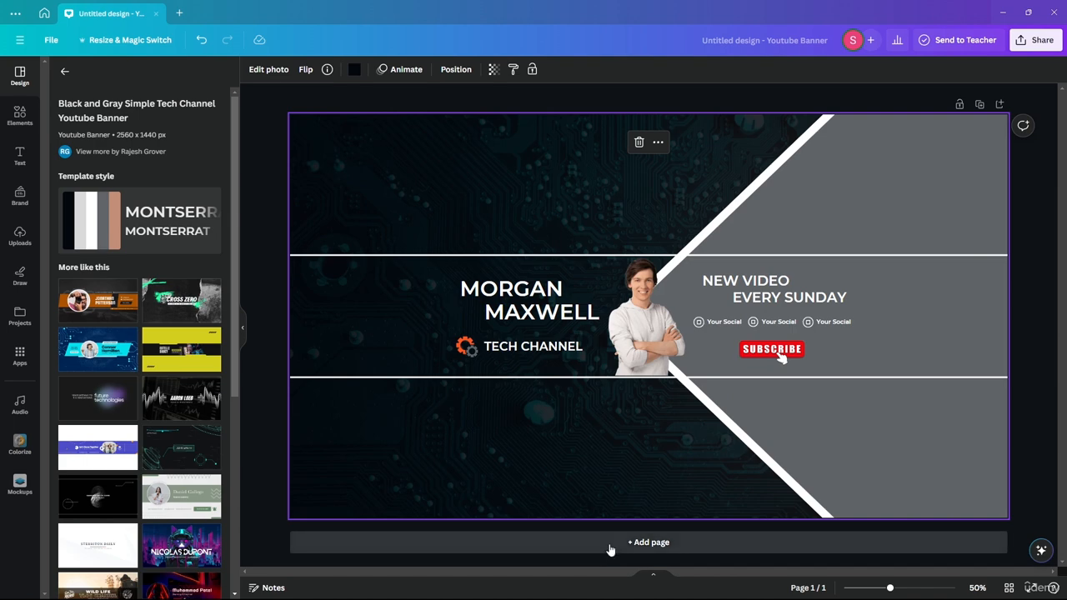
{"action": "left_click", "coordinate": [664, 573]}
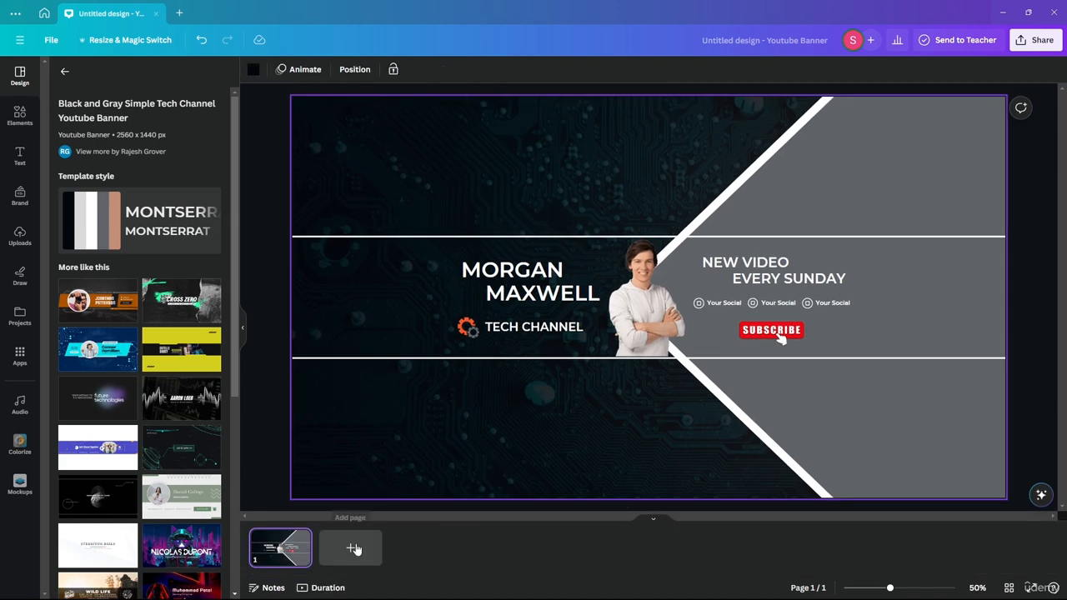
{"action": "left_click", "coordinate": [351, 548]}
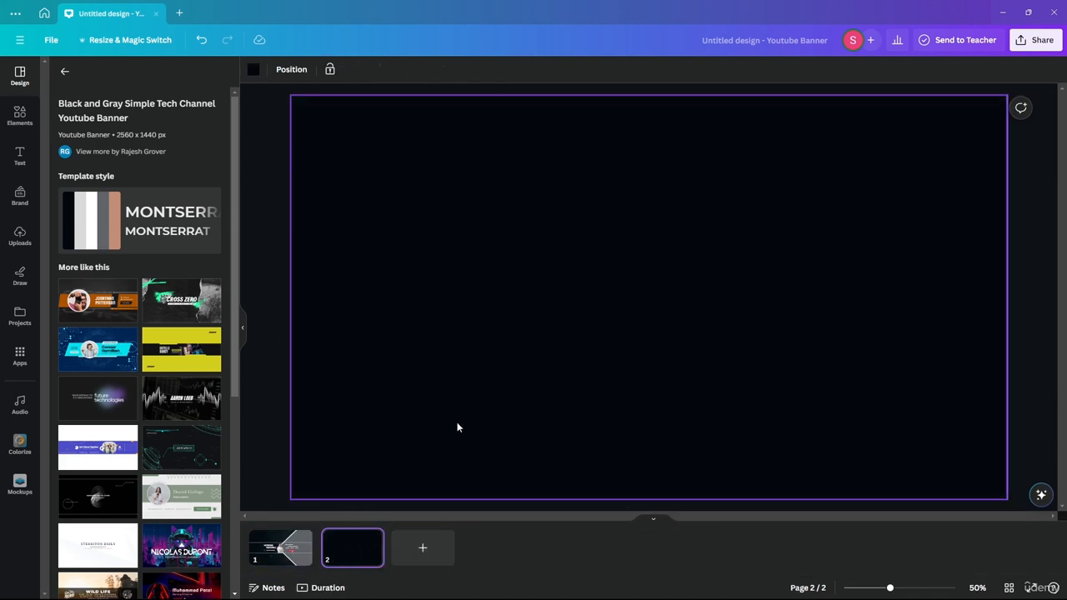
{"action": "left_click", "coordinate": [280, 547]}
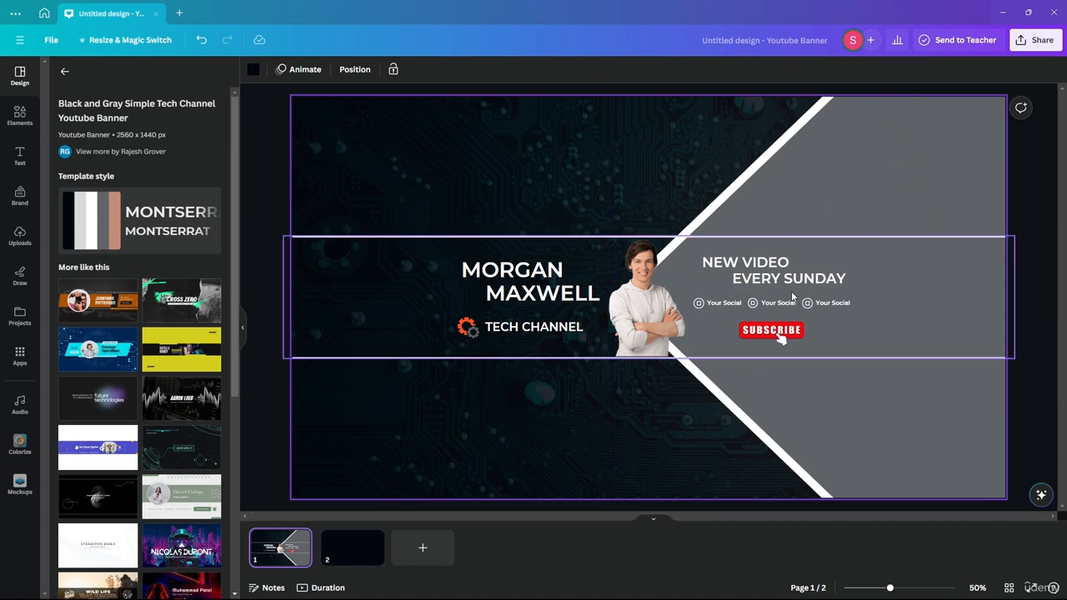
Add a triangle from the Elements basic shapes onto blank page 2.
{"action": "left_click", "coordinate": [369, 551]}
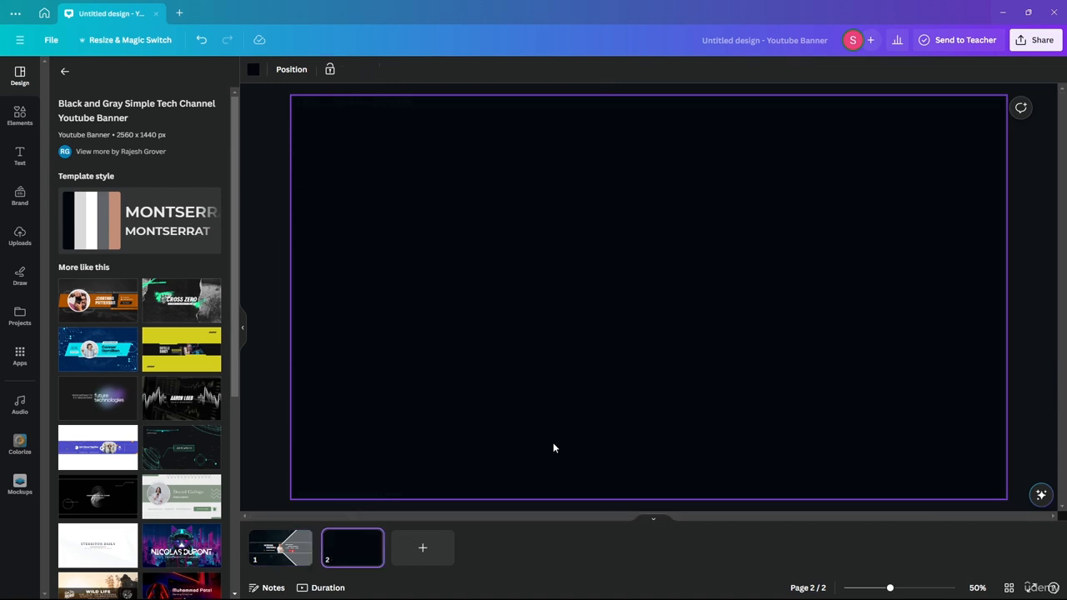
{"action": "left_click", "coordinate": [20, 116]}
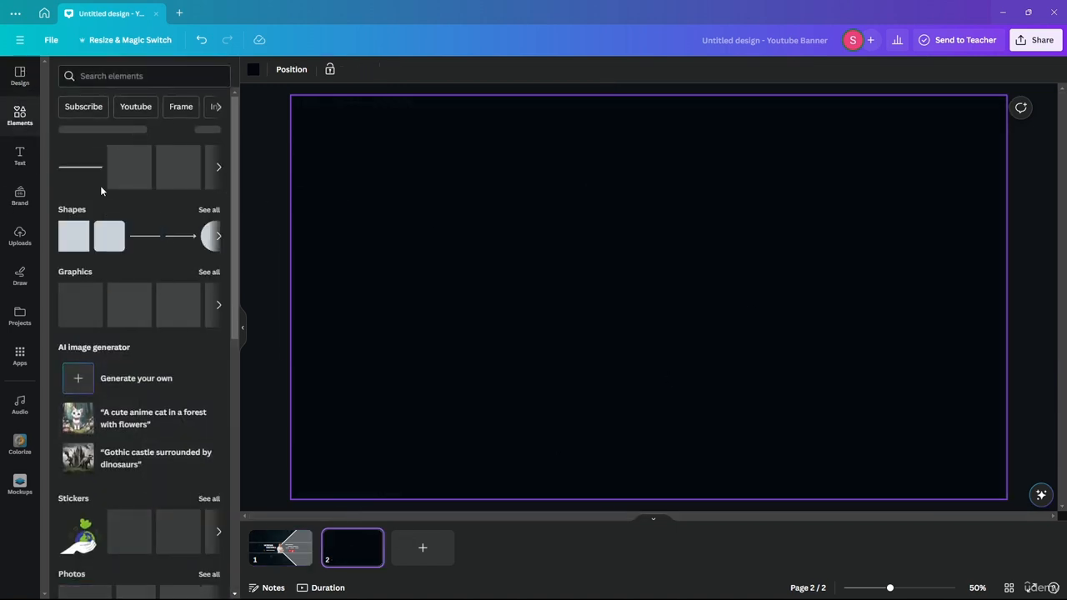
{"action": "left_click", "coordinate": [219, 237]}
{"action": "left_click_drag", "start_coordinate": [107, 245], "coordinate": [620, 253]}
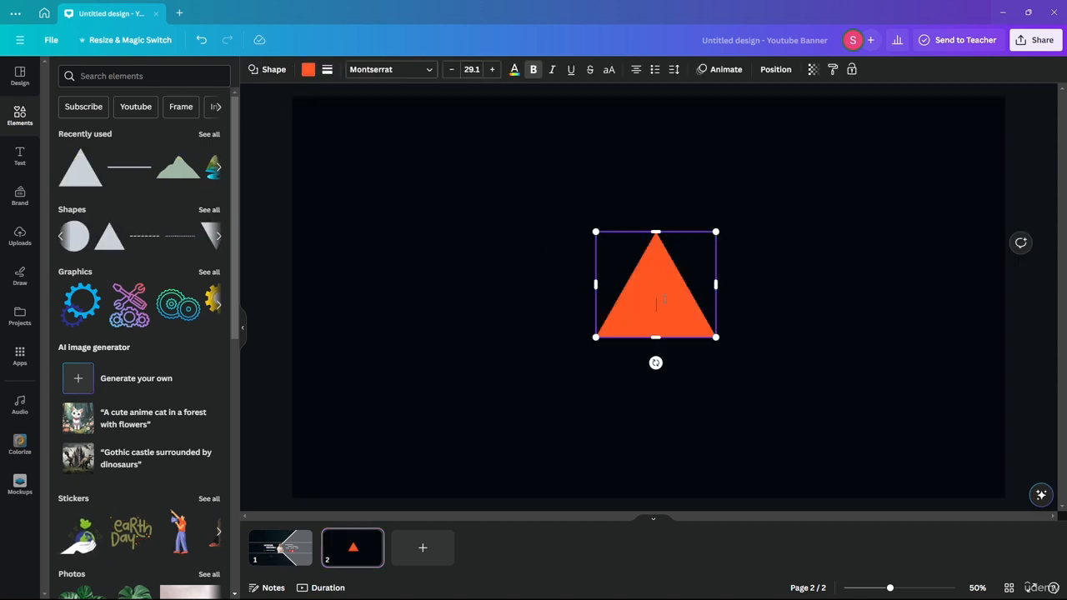
Rotate the orange triangle to point left and size it to full page height right of centre.
{"action": "left_click_drag", "start_coordinate": [655, 362], "coordinate": [748, 281]}
{"action": "left_click_drag", "start_coordinate": [709, 224], "coordinate": [992, 111]}
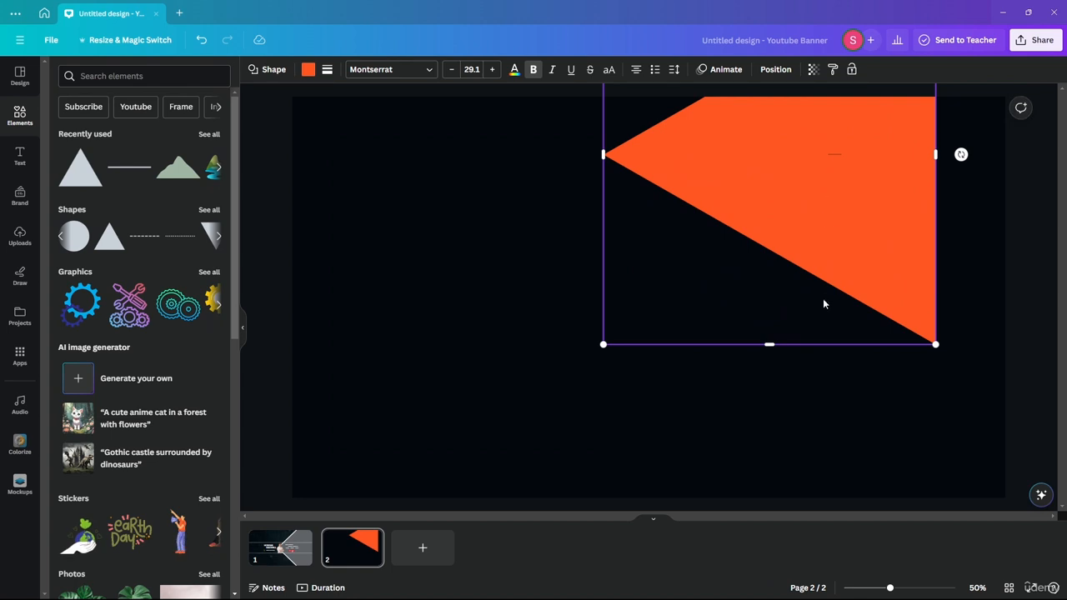
{"action": "left_click_drag", "start_coordinate": [794, 240], "coordinate": [844, 373]}
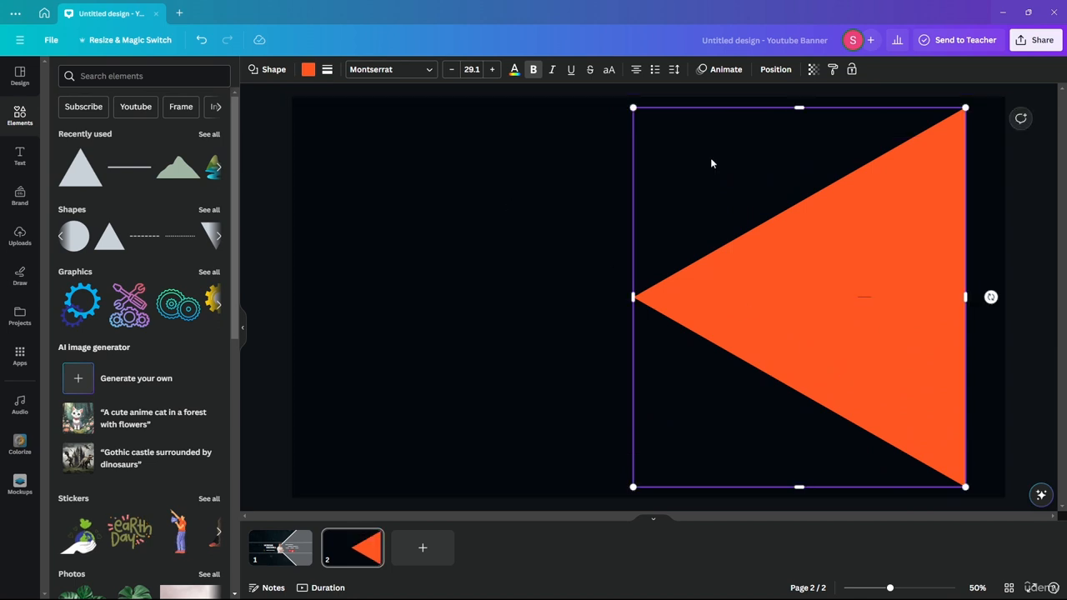
{"action": "left_click_drag", "start_coordinate": [832, 297], "coordinate": [883, 297]}
{"action": "left_click_drag", "start_coordinate": [758, 488], "coordinate": [760, 500]}
{"action": "left_click_drag", "start_coordinate": [884, 300], "coordinate": [820, 297]}
{"action": "left_click", "coordinate": [459, 341]}
{"action": "left_click", "coordinate": [870, 250]}
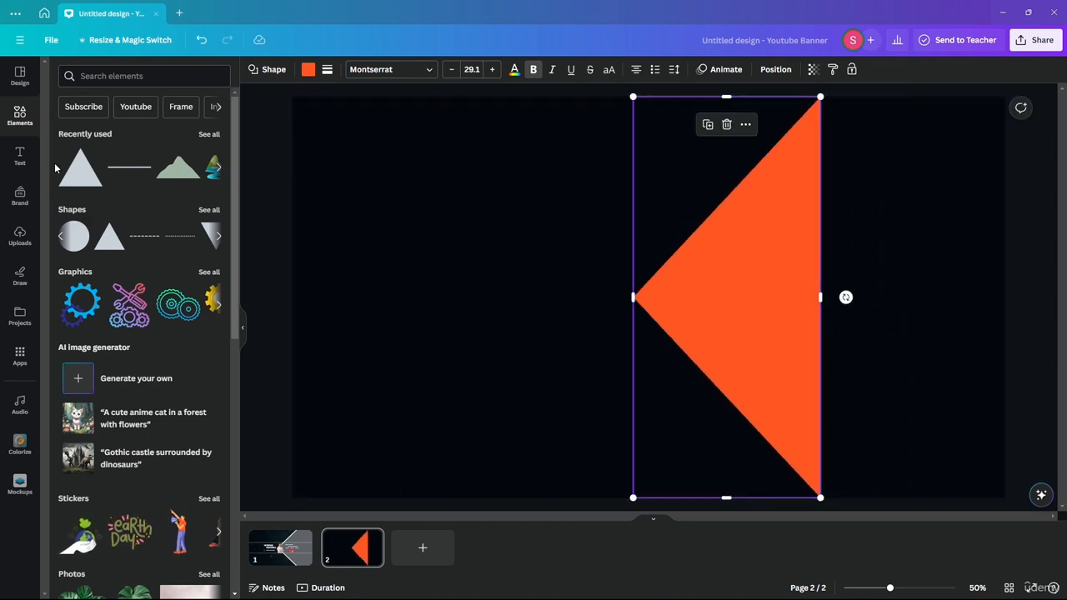
Add a square and stretch it into a full-height rectangle reaching page 2's right edge.
{"action": "left_click", "coordinate": [221, 169]}
{"action": "left_click", "coordinate": [222, 241]}
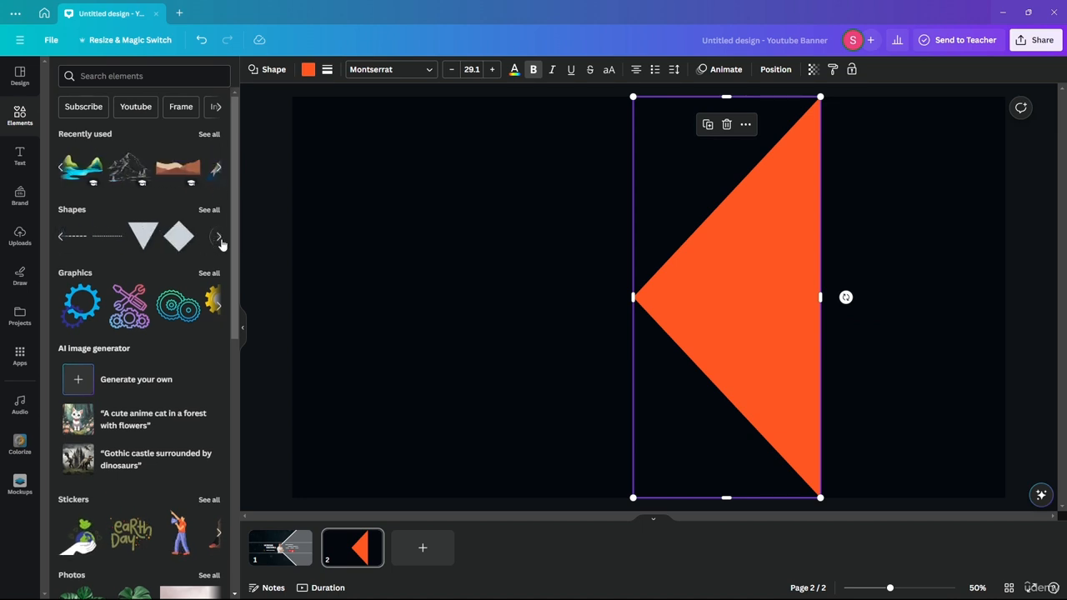
{"action": "left_click", "coordinate": [58, 238]}
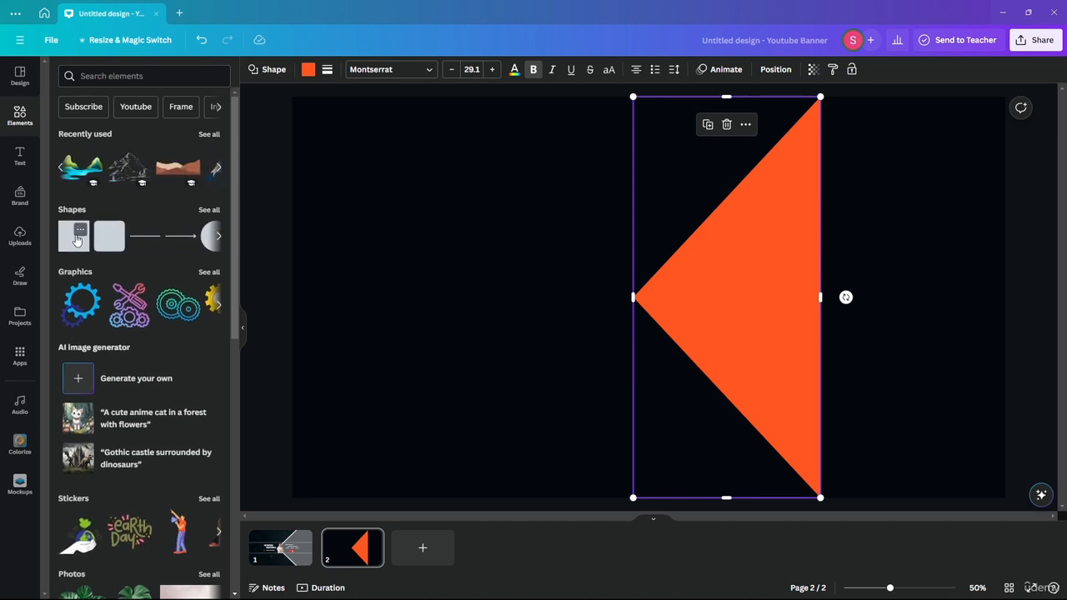
{"action": "left_click_drag", "start_coordinate": [71, 241], "coordinate": [843, 254]}
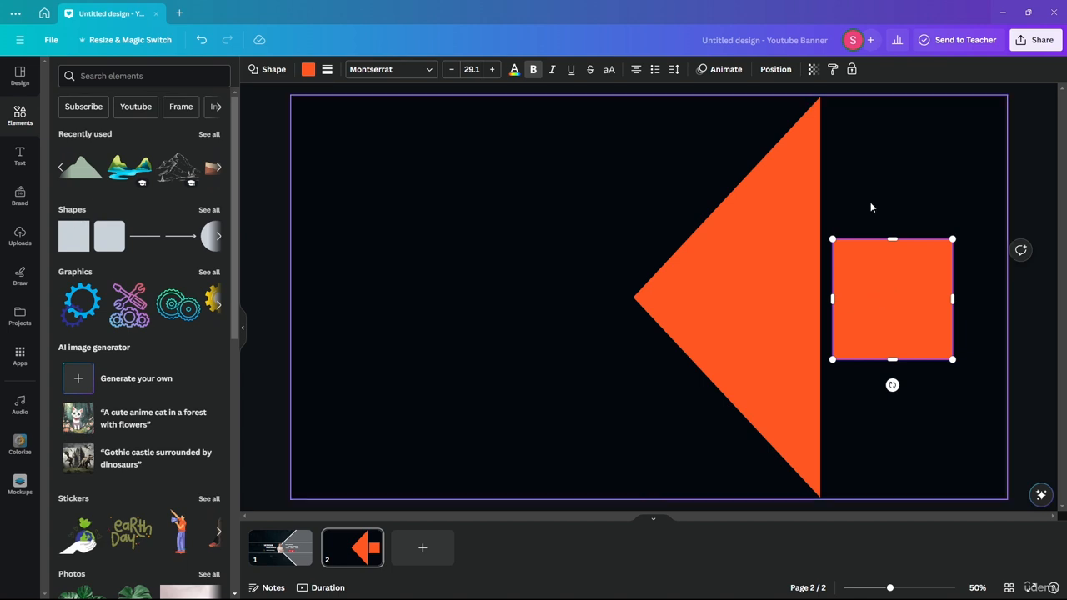
{"action": "left_click_drag", "start_coordinate": [892, 287], "coordinate": [881, 153]}
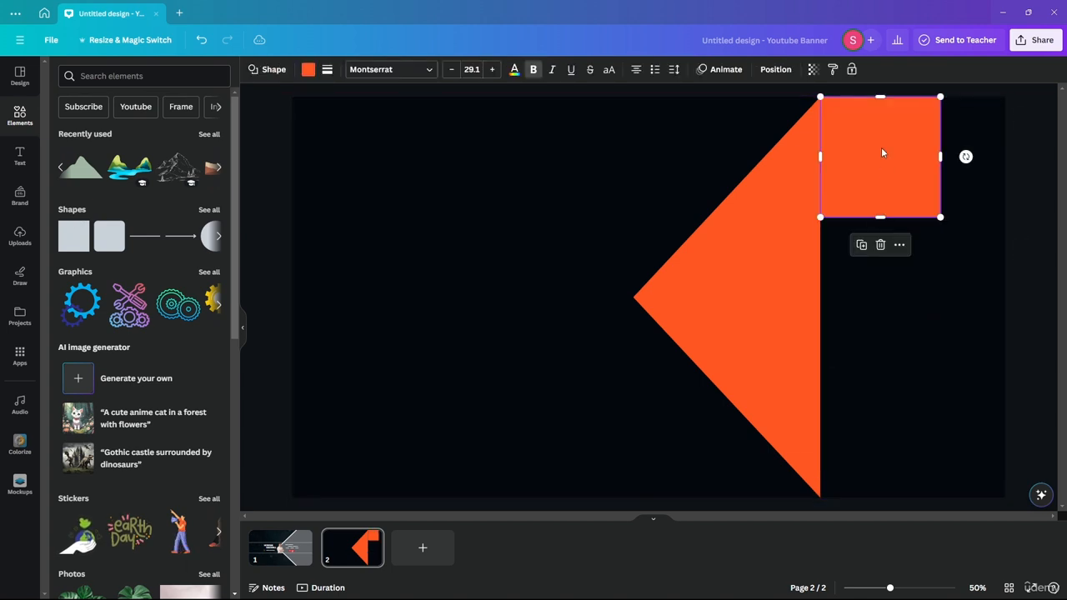
{"action": "left_click_drag", "start_coordinate": [872, 218], "coordinate": [882, 499]}
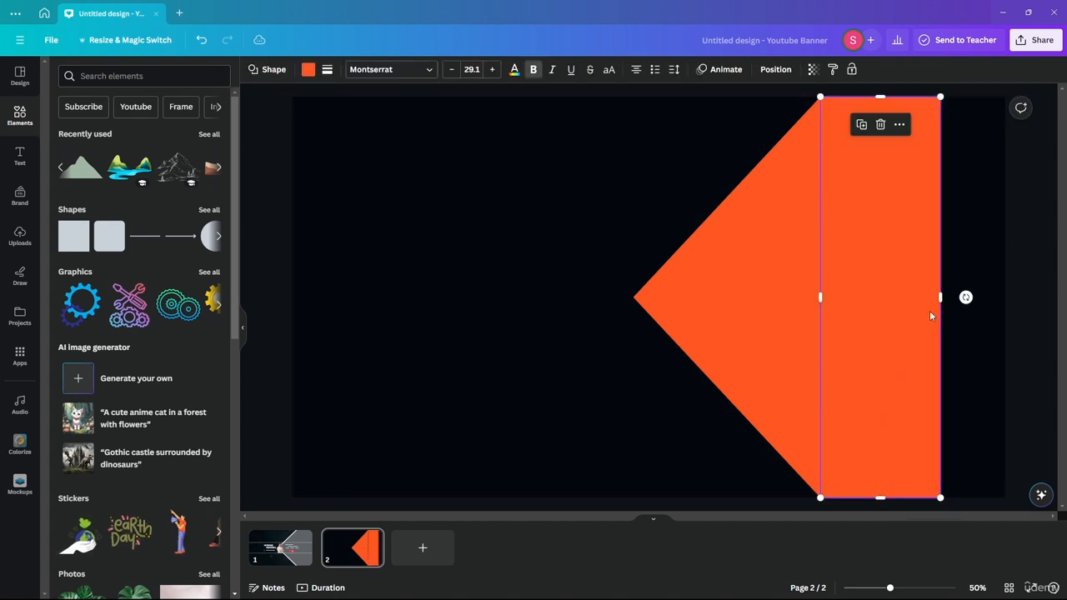
{"action": "left_click_drag", "start_coordinate": [940, 300], "coordinate": [1017, 295]}
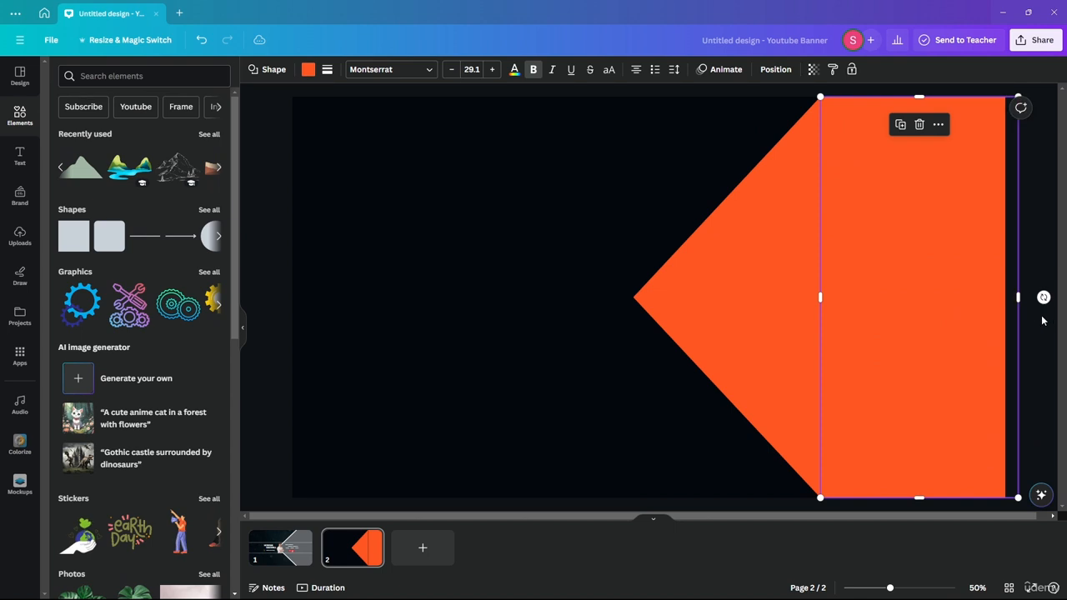
Align the triangle's right edge flush with the rectangle, then return to page 1.
{"action": "left_click", "coordinate": [1042, 321]}
{"action": "left_click", "coordinate": [805, 294]}
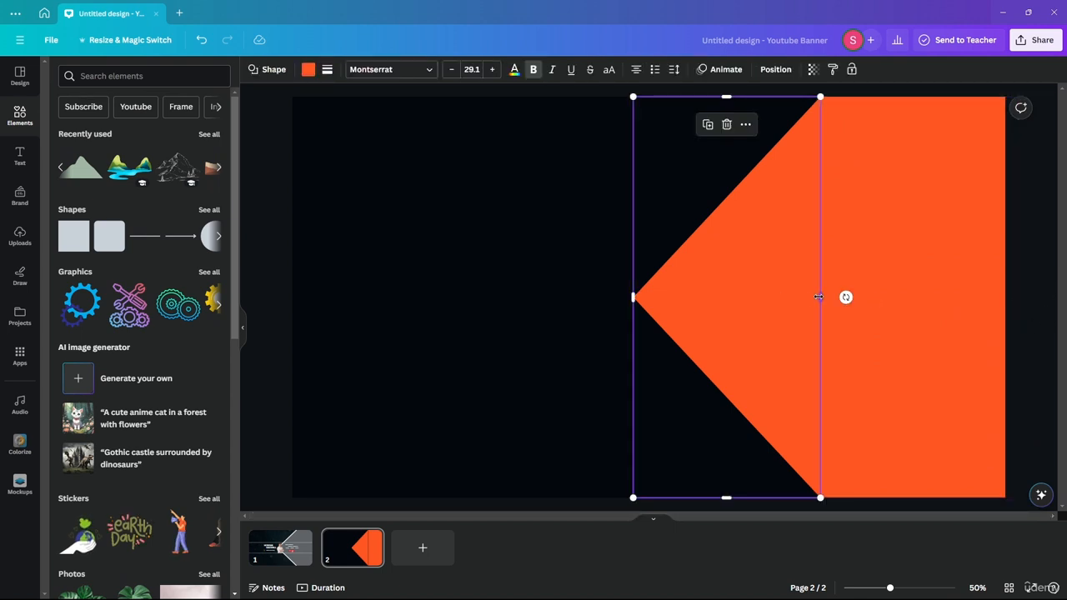
{"action": "left_click_drag", "start_coordinate": [819, 297], "coordinate": [822, 298]}
{"action": "left_click", "coordinate": [882, 263]}
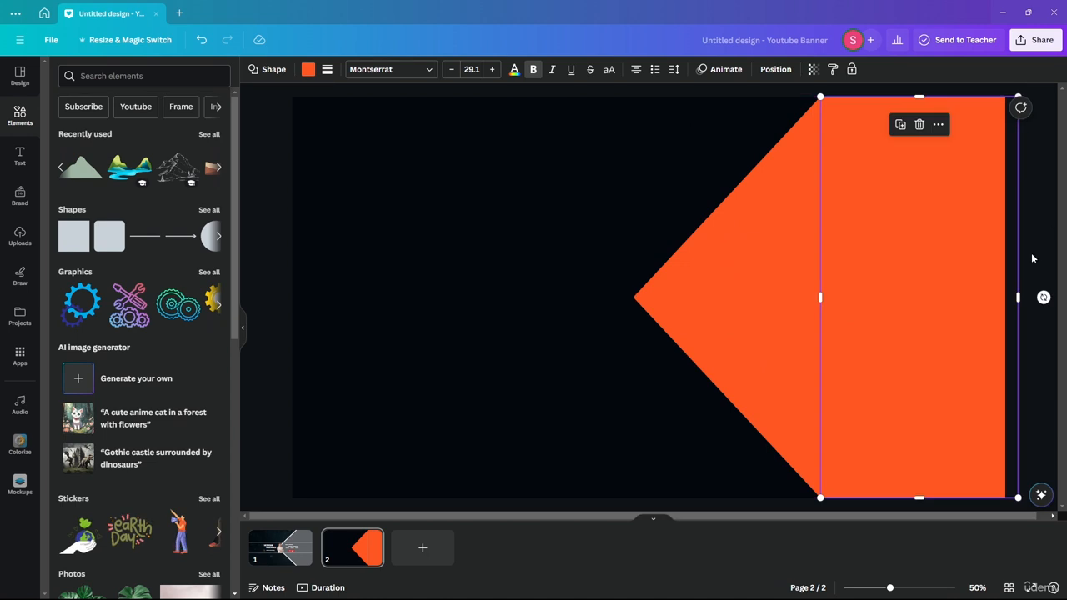
{"action": "left_click", "coordinate": [1031, 253]}
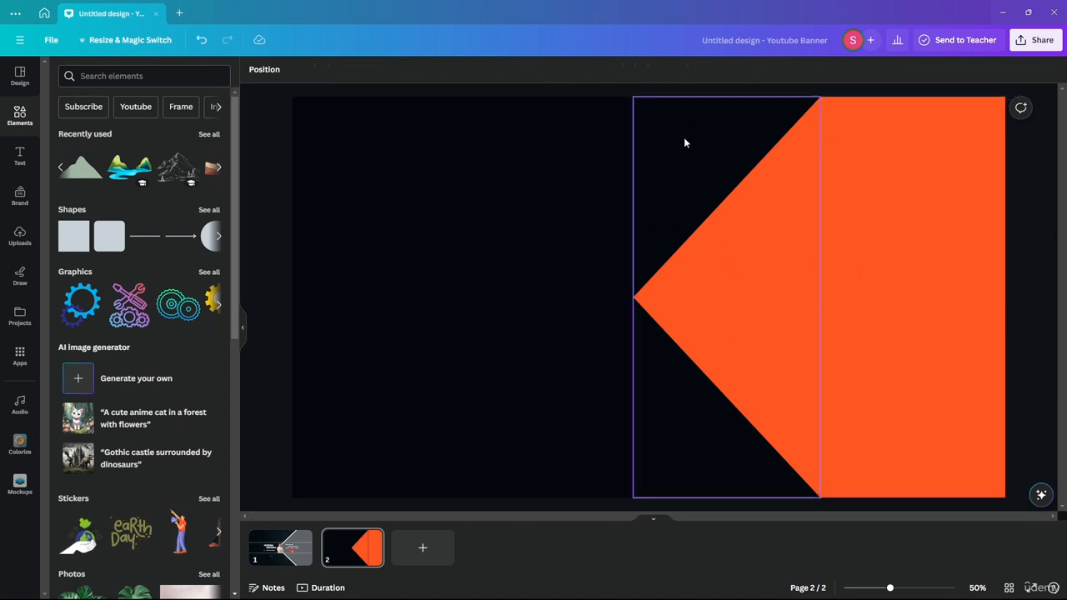
{"action": "left_click", "coordinate": [277, 554]}
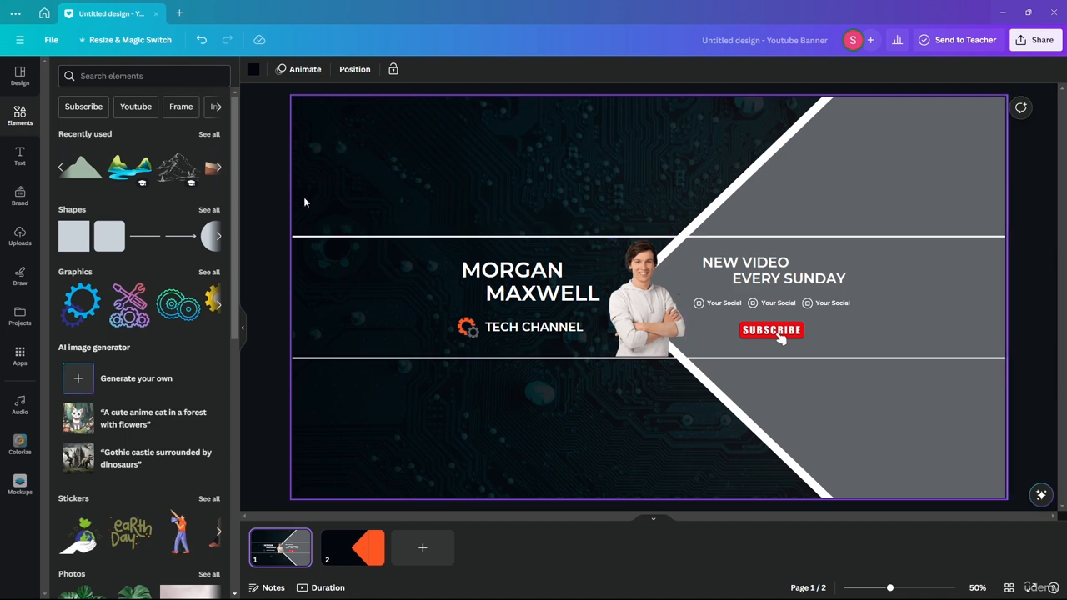
Place a square on page 2 and stretch it into a full-width band across the middle.
{"action": "left_click", "coordinate": [351, 548]}
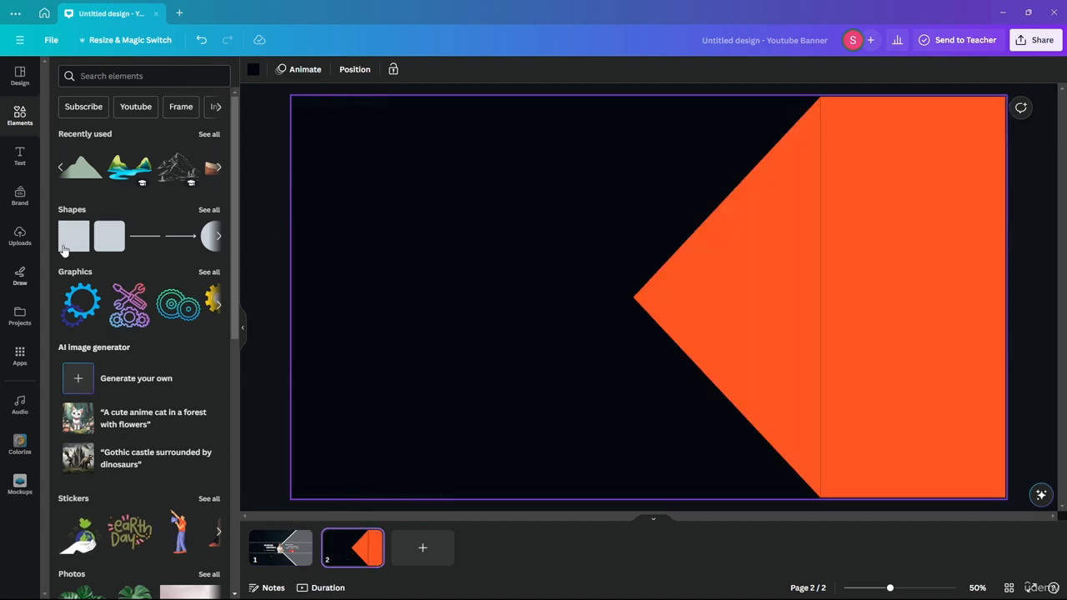
{"action": "left_click_drag", "start_coordinate": [70, 239], "coordinate": [602, 254]}
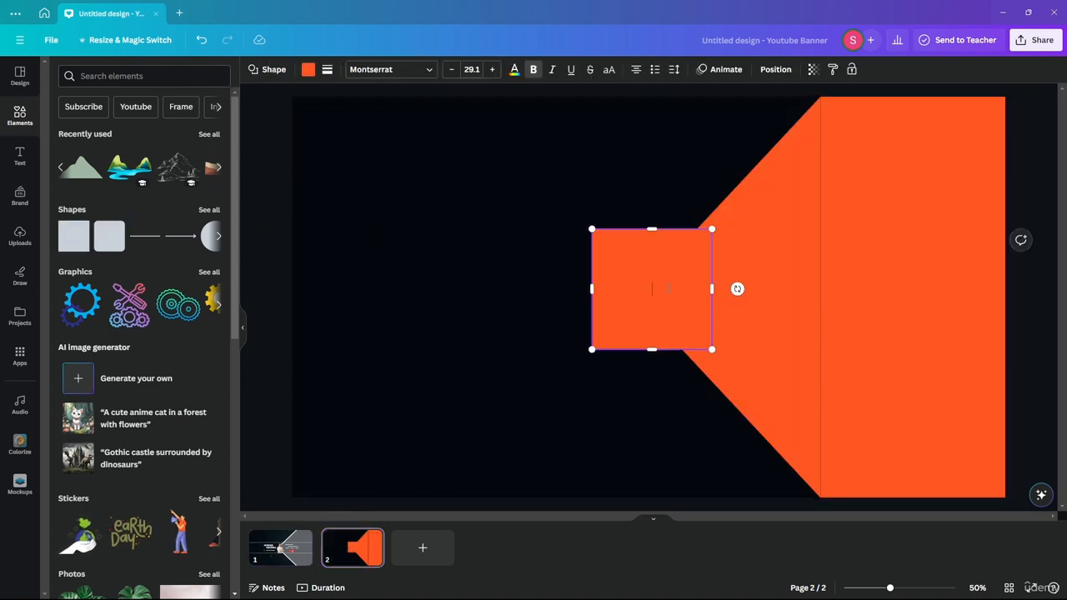
{"action": "left_click", "coordinate": [564, 291]}
{"action": "left_click_drag", "start_coordinate": [645, 295], "coordinate": [305, 306]}
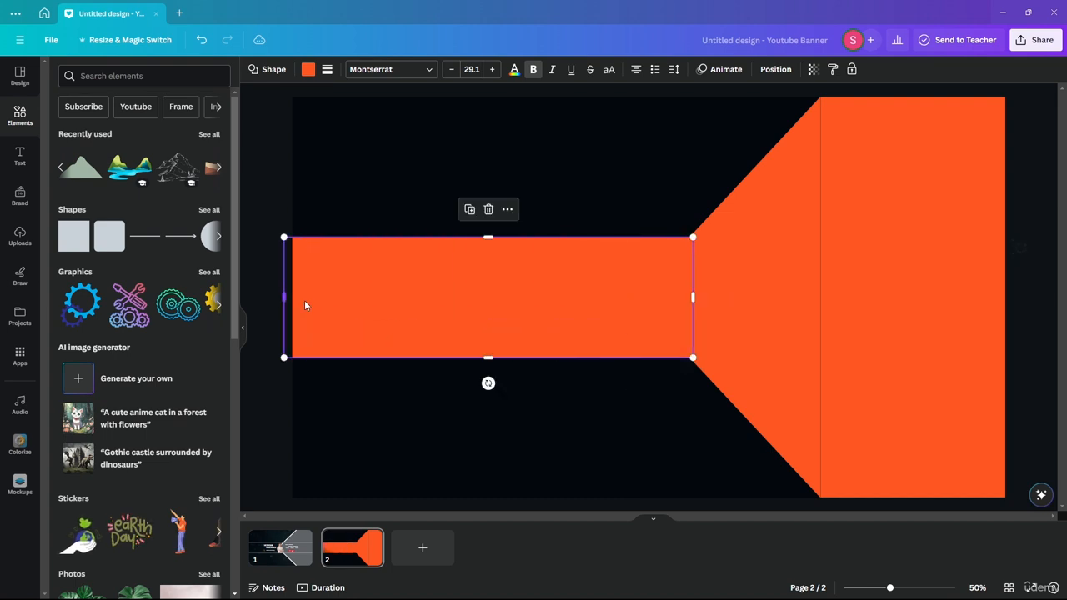
{"action": "left_click_drag", "start_coordinate": [692, 298], "coordinate": [1019, 299]}
Give the band a transparent fill and a solid white border.
{"action": "left_click", "coordinate": [308, 72]}
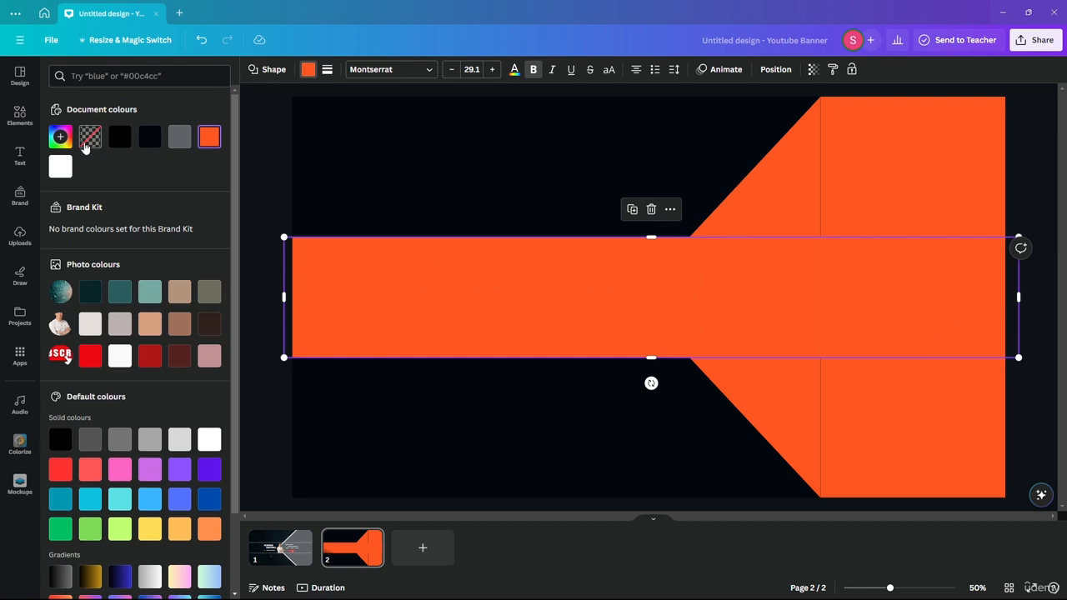
{"action": "left_click", "coordinate": [90, 136]}
{"action": "left_click", "coordinate": [328, 69]}
{"action": "left_click", "coordinate": [379, 104]}
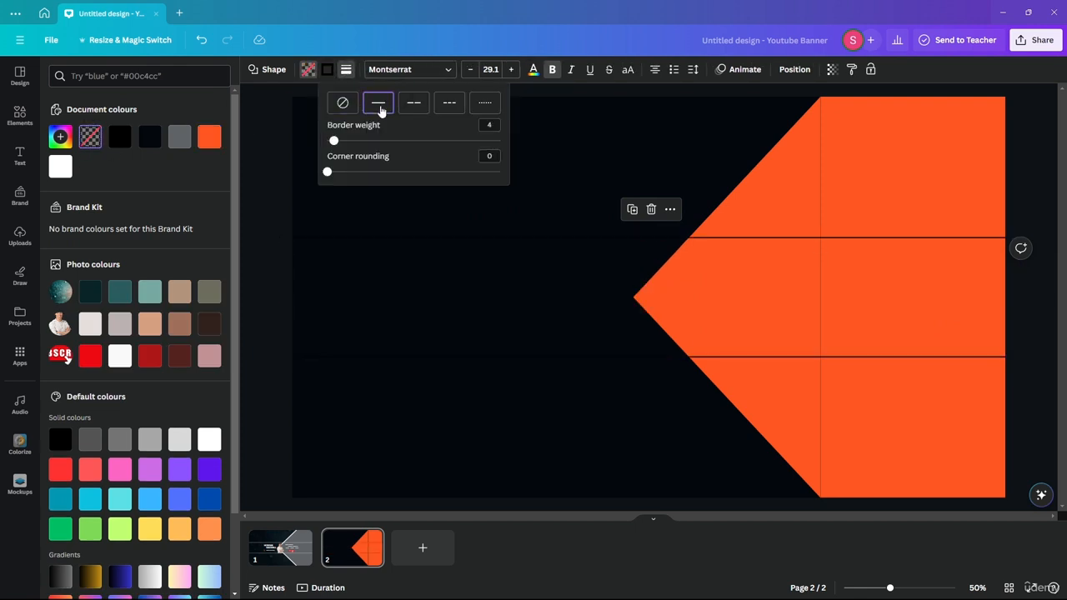
{"action": "left_click", "coordinate": [327, 70]}
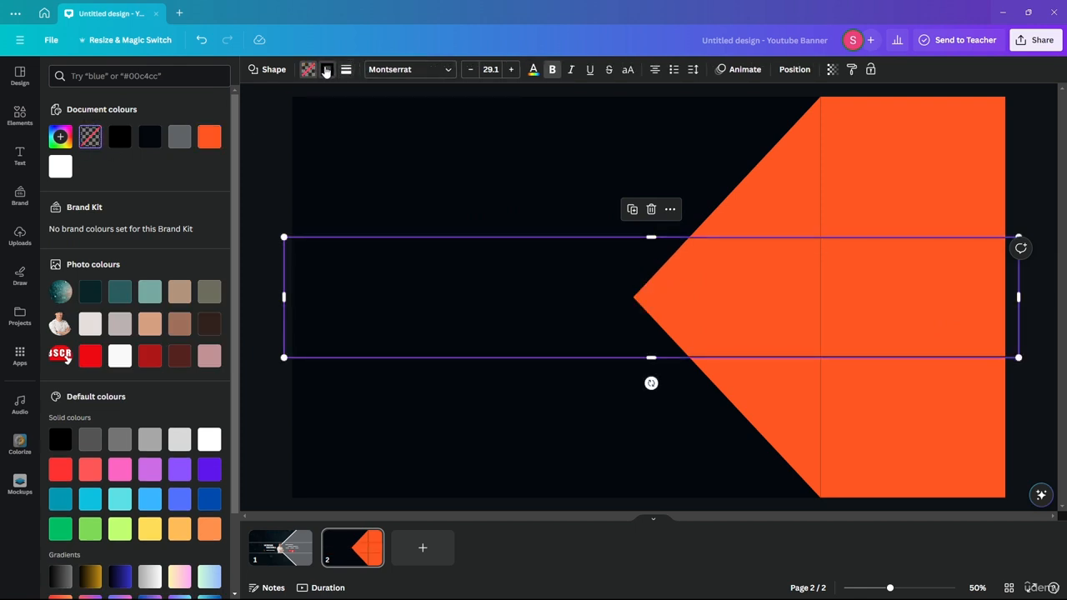
{"action": "left_click", "coordinate": [201, 138]}
{"action": "left_click", "coordinate": [270, 177]}
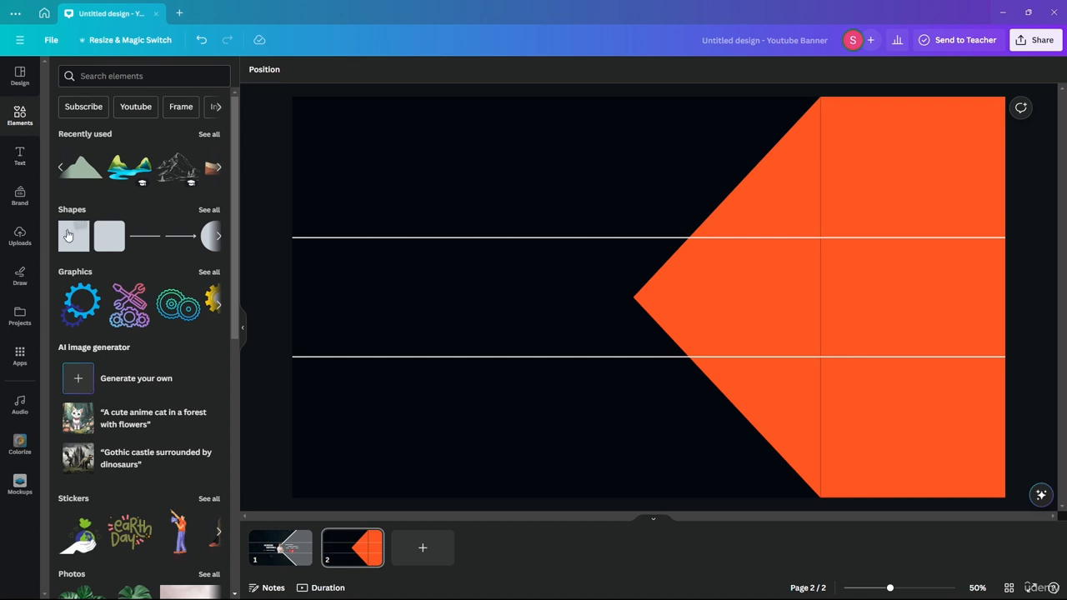
Draw lines along the triangle's upper and lower slanted edges, meeting at its left tip.
{"action": "left_click_drag", "start_coordinate": [393, 291], "coordinate": [409, 294]}
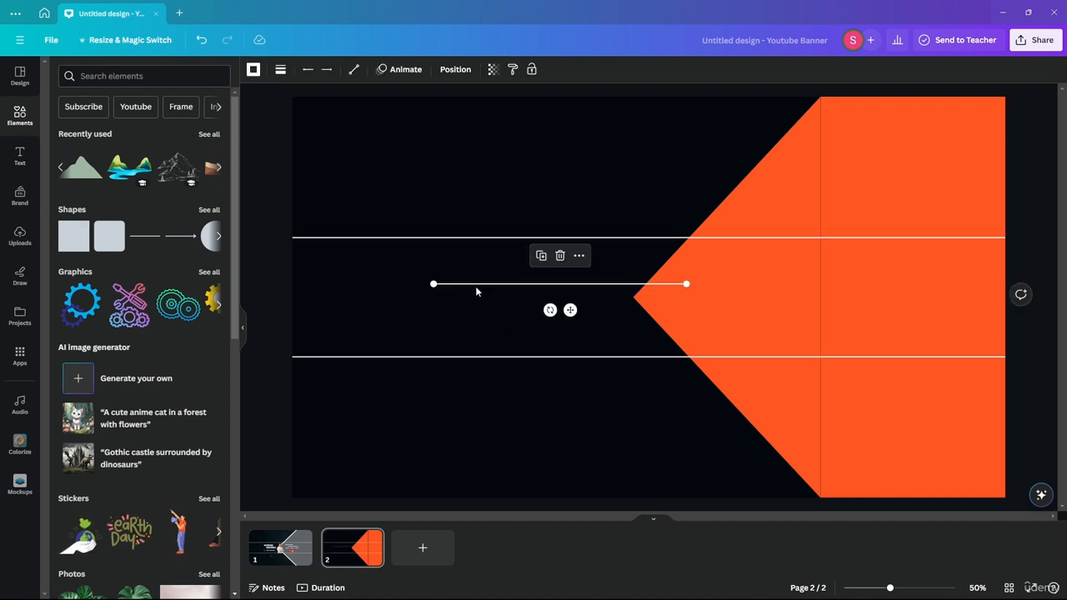
{"action": "left_click_drag", "start_coordinate": [690, 285], "coordinate": [634, 298]}
{"action": "left_click_drag", "start_coordinate": [432, 284], "coordinate": [820, 97]}
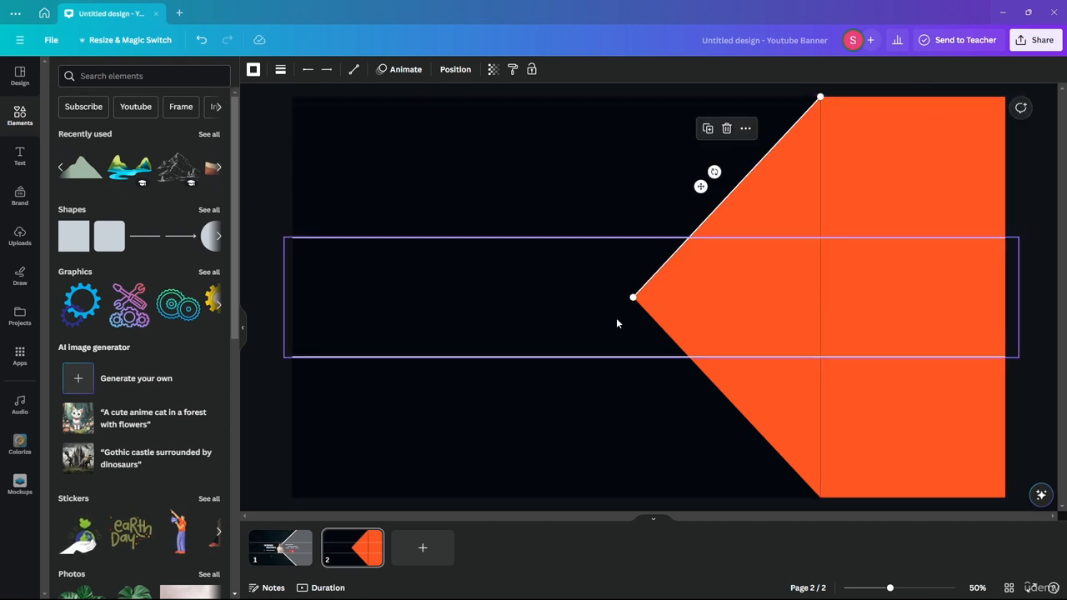
{"action": "key", "text": "Escape"}
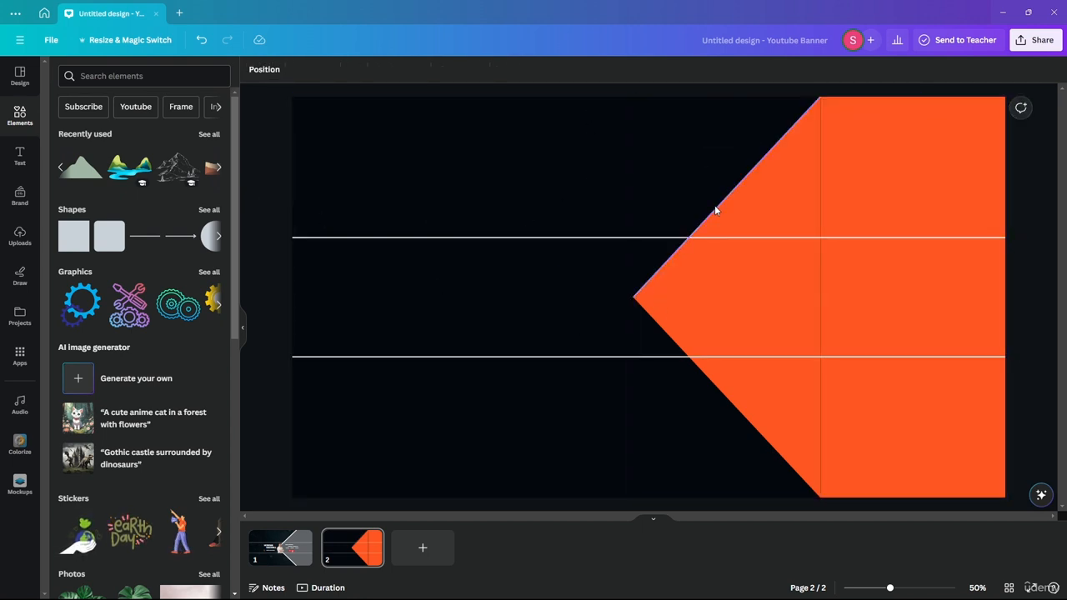
{"action": "left_click_drag", "start_coordinate": [715, 205], "coordinate": [744, 244]}
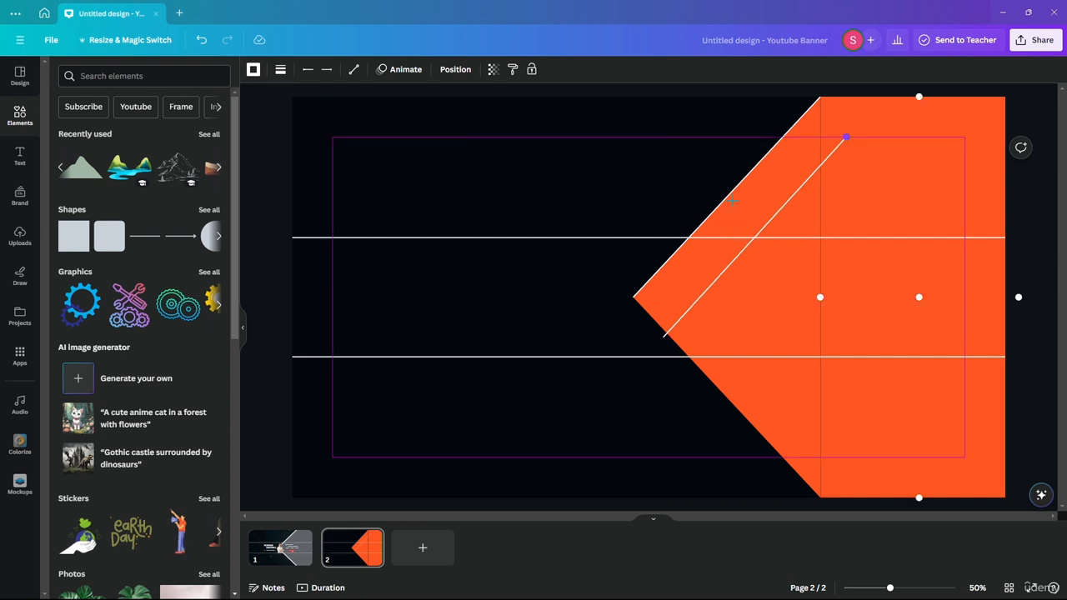
{"action": "left_click_drag", "start_coordinate": [850, 138], "coordinate": [632, 297]}
{"action": "left_click_drag", "start_coordinate": [662, 336], "coordinate": [820, 496]}
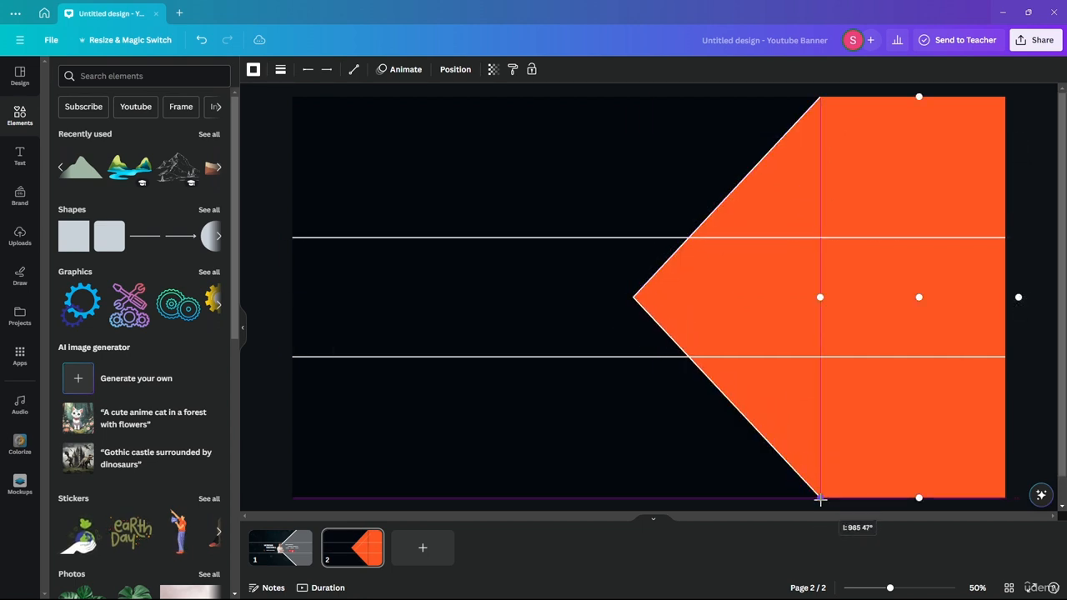
Set both diagonal lines to line weight 20, then view page 1 for comparison.
{"action": "left_click", "coordinate": [750, 171], "text": "shift"}
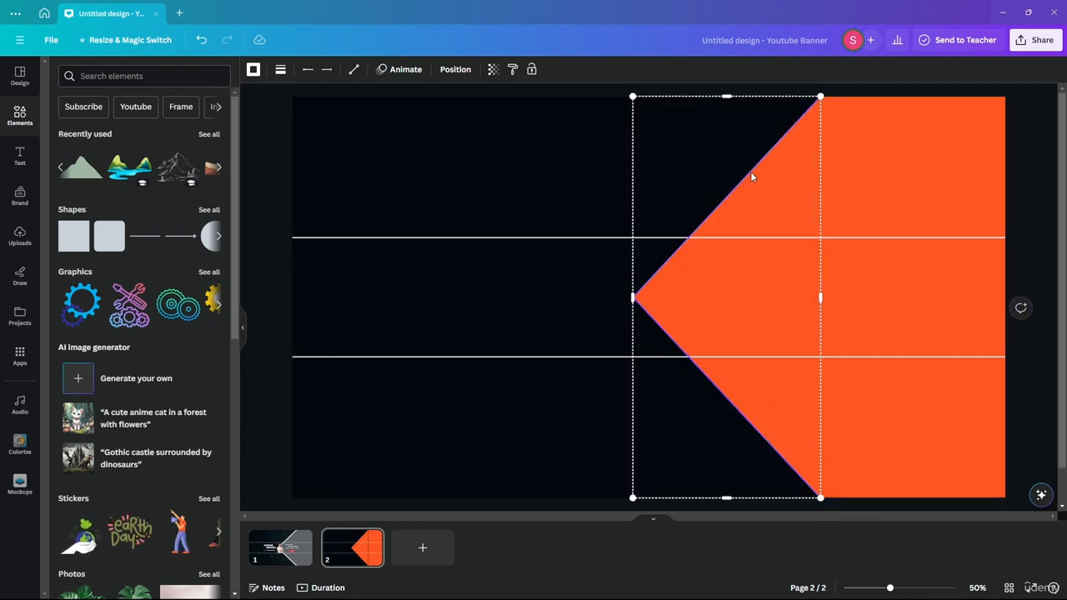
{"action": "left_click", "coordinate": [280, 70]}
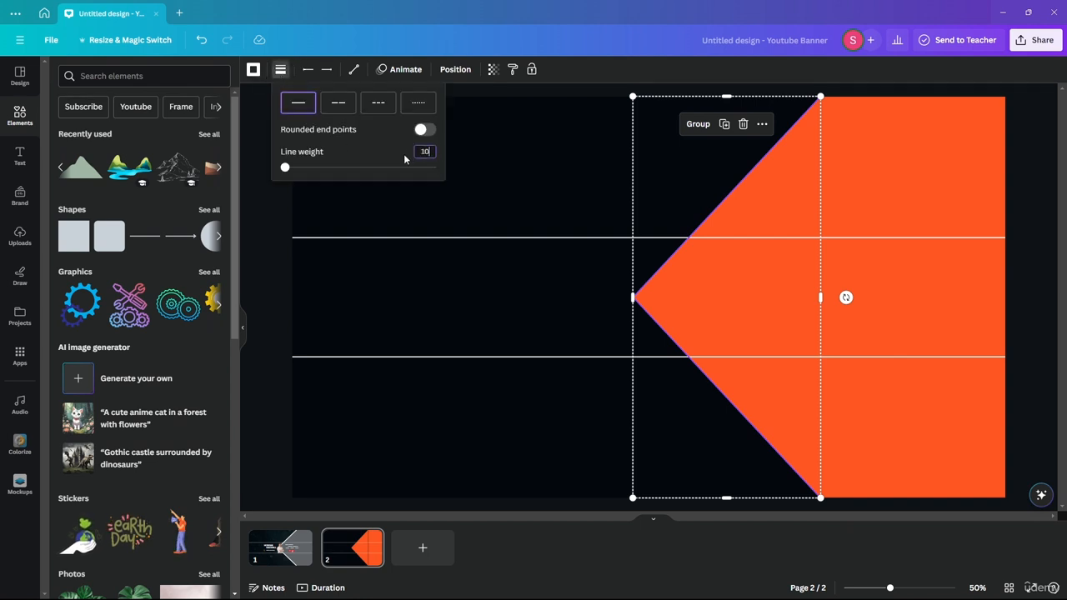
{"action": "type", "text": "10"}
{"action": "key", "text": "Return"}
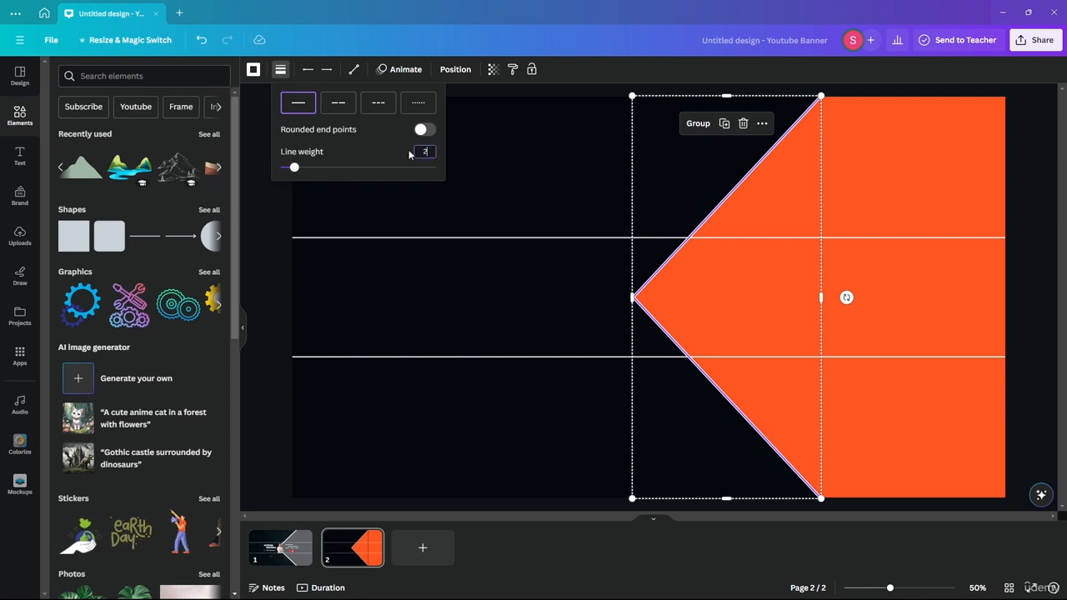
{"action": "type", "text": "0"}
{"action": "key", "text": "Return"}
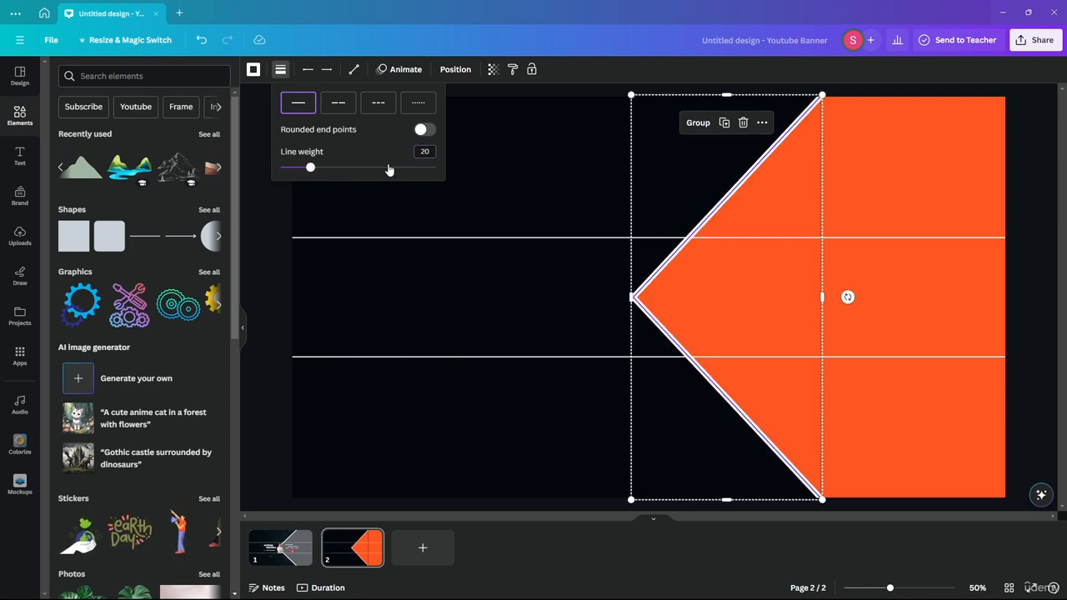
{"action": "left_click", "coordinate": [285, 544]}
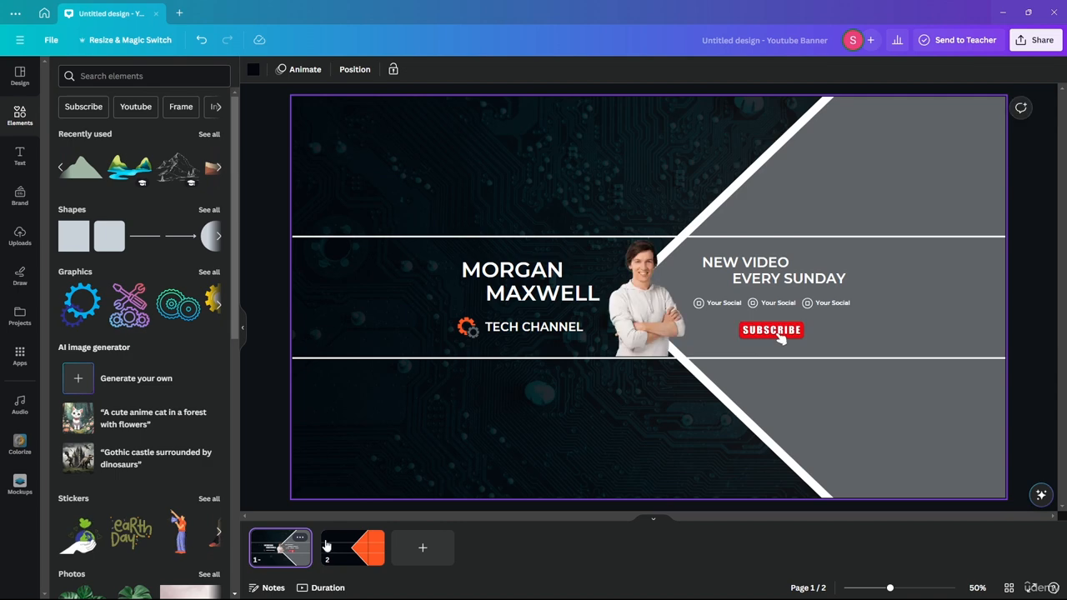
On page 2, drag the upper diagonal white line's end to close the gap at the arrow tip.
{"action": "left_click", "coordinate": [365, 547]}
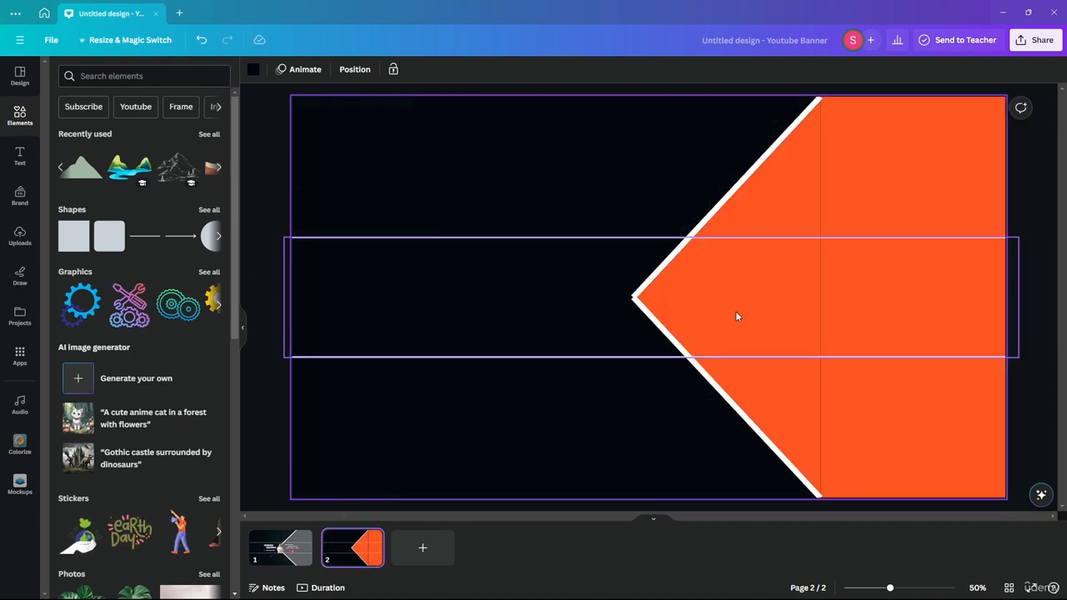
{"action": "scroll", "coordinate": [644, 292], "scroll_direction": "up", "scroll_amount": 10}
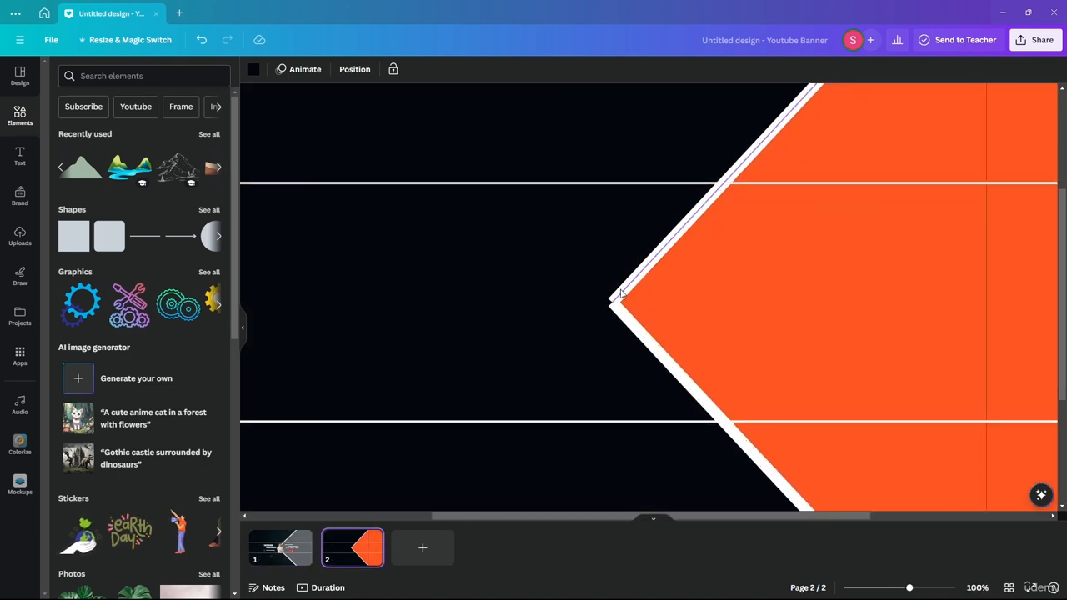
{"action": "left_click", "coordinate": [607, 358]}
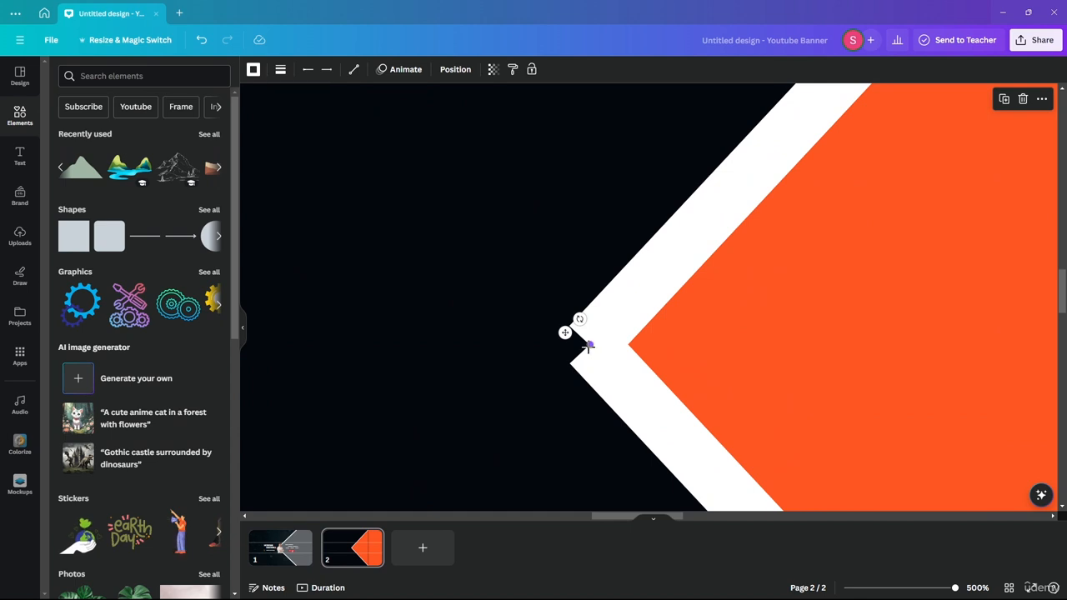
{"action": "left_click_drag", "start_coordinate": [588, 345], "coordinate": [567, 328]}
{"action": "scroll", "coordinate": [666, 237], "scroll_direction": "down", "scroll_amount": 10}
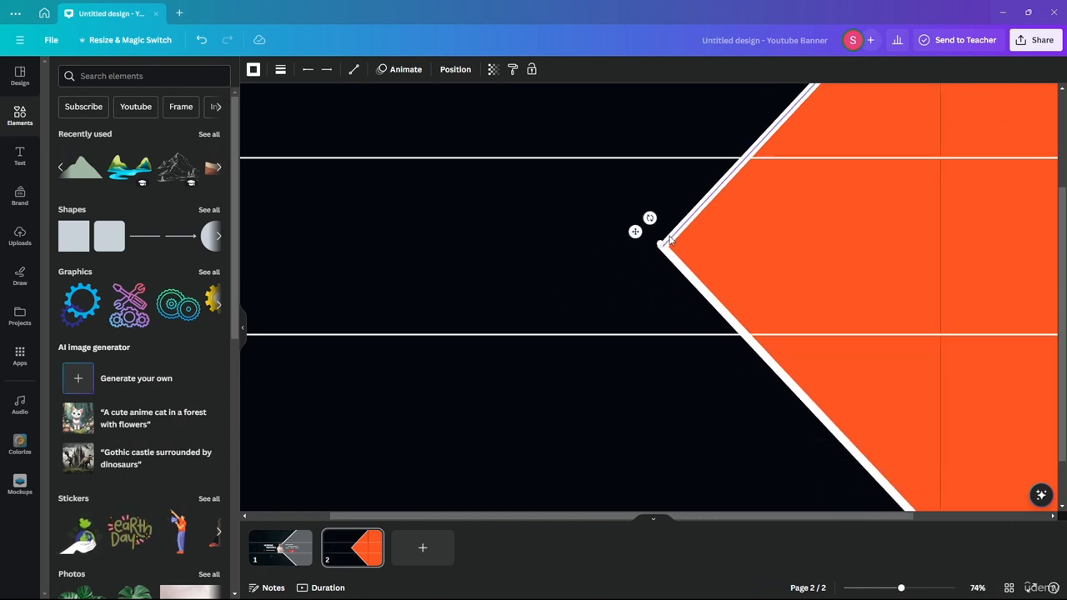
{"action": "left_click", "coordinate": [535, 289]}
Check the middle band and orange arrow, trying a slight resize of the arrow.
{"action": "scroll", "coordinate": [593, 319], "scroll_direction": "up", "scroll_amount": 1}
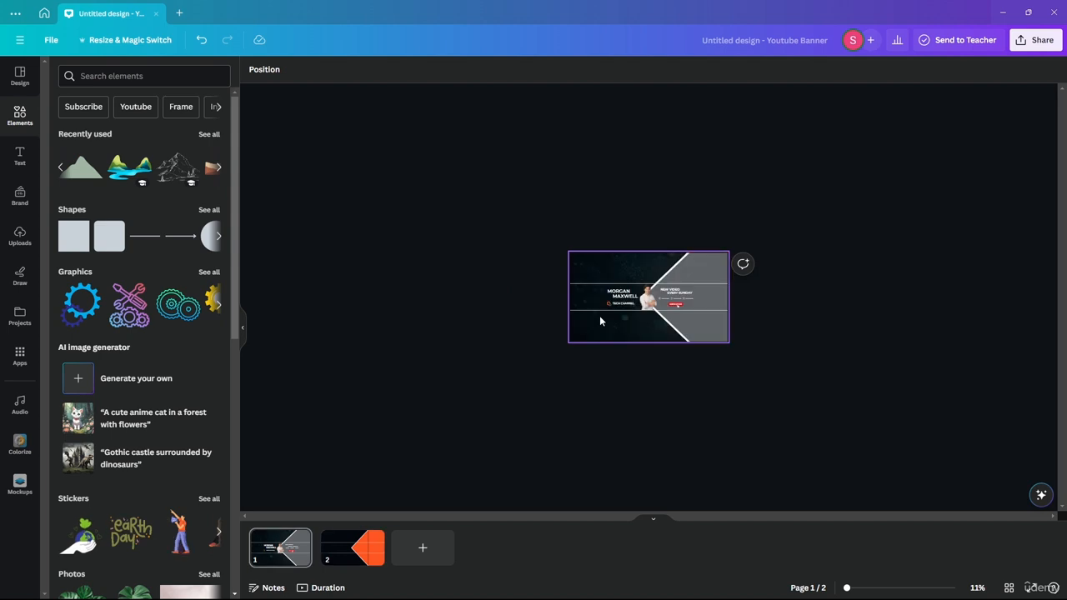
{"action": "scroll", "coordinate": [772, 329], "scroll_direction": "up", "scroll_amount": 5}
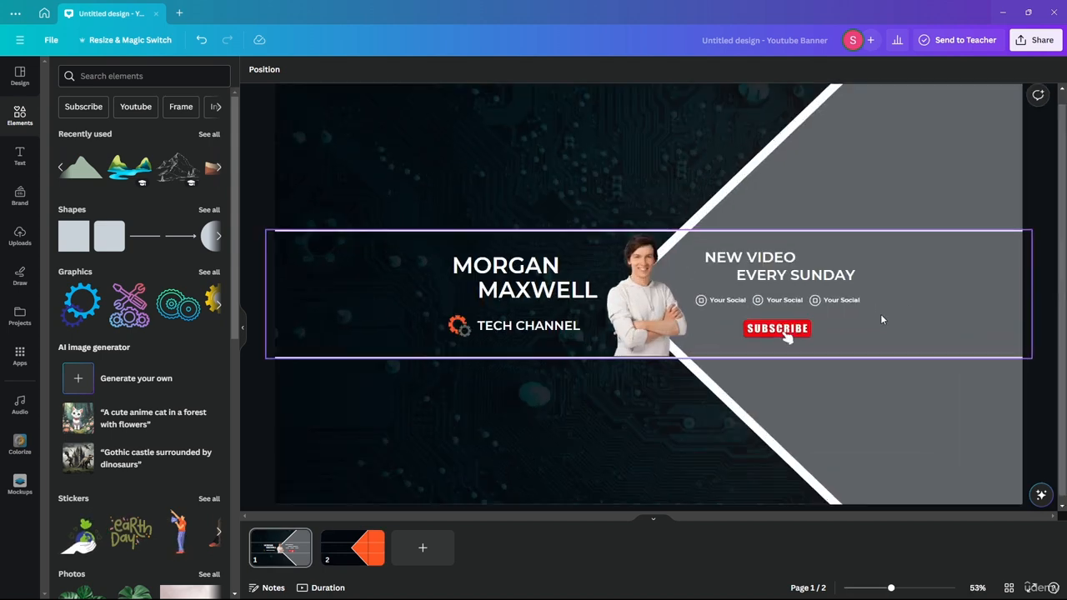
{"action": "left_click", "coordinate": [353, 547]}
{"action": "scroll", "coordinate": [730, 285], "scroll_direction": "down", "scroll_amount": 2}
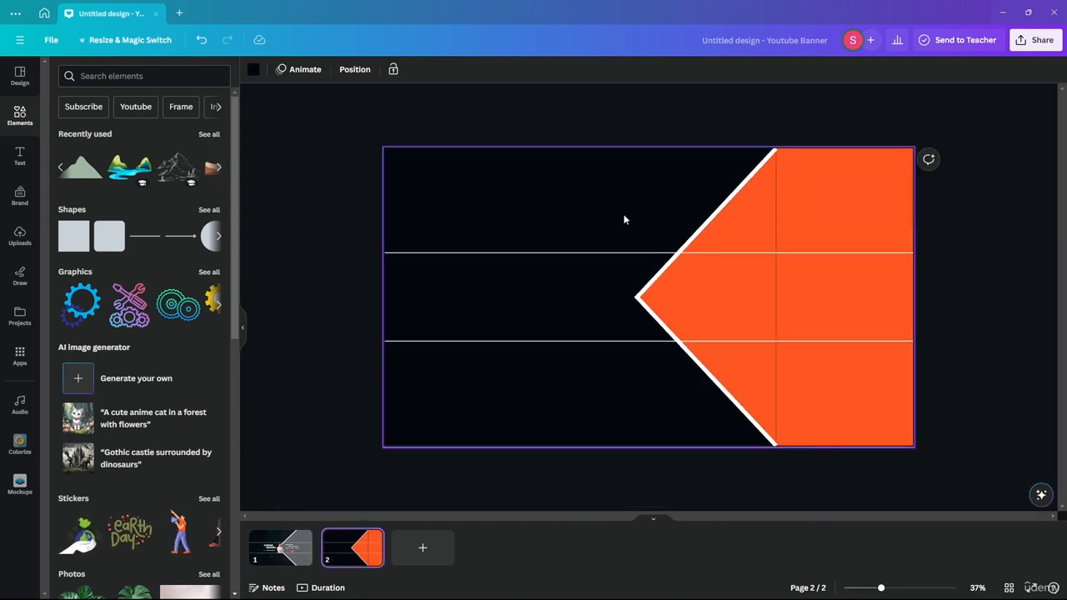
{"action": "scroll", "coordinate": [776, 219], "scroll_direction": "up", "scroll_amount": 1}
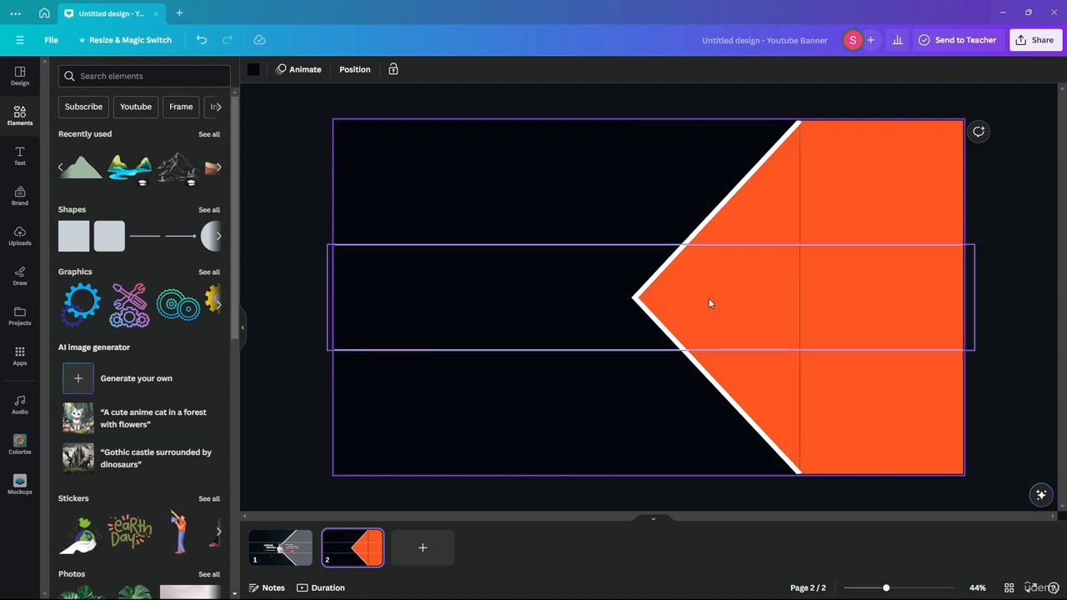
{"action": "left_click", "coordinate": [769, 287]}
{"action": "left_click", "coordinate": [782, 196]}
{"action": "left_click_drag", "start_coordinate": [799, 296], "coordinate": [800, 296]}
Move the lower diagonal white line's end onto the orange arrow's bottom corner.
{"action": "left_click", "coordinate": [872, 280]}
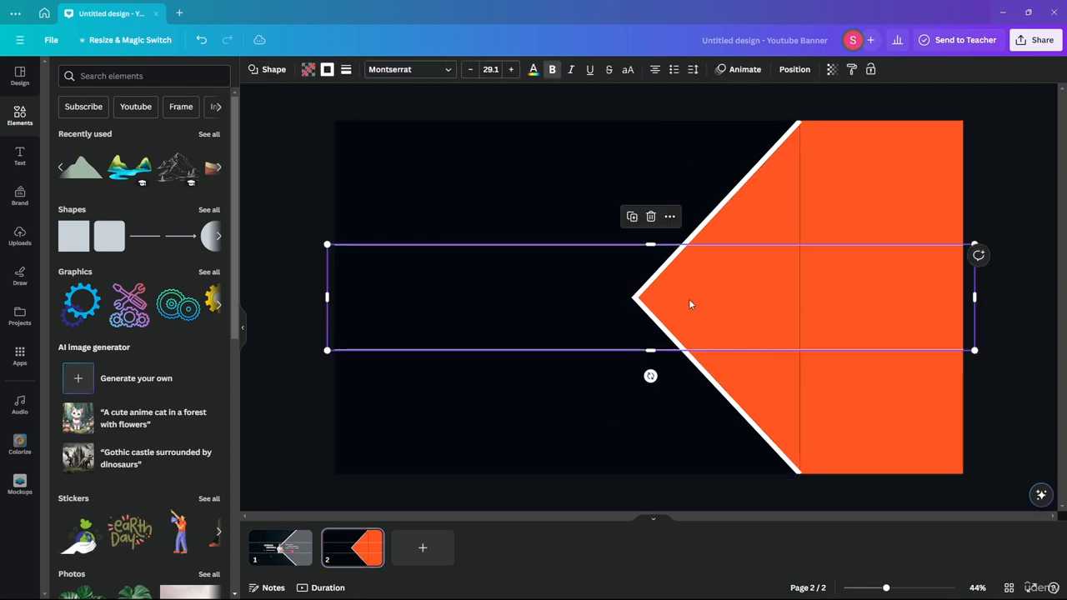
{"action": "left_click", "coordinate": [560, 100]}
{"action": "scroll", "coordinate": [933, 193], "scroll_direction": "up", "scroll_amount": 3, "text": "ctrl"}
{"action": "left_click", "coordinate": [737, 242]}
{"action": "scroll", "coordinate": [717, 381], "scroll_direction": "down", "scroll_amount": 3}
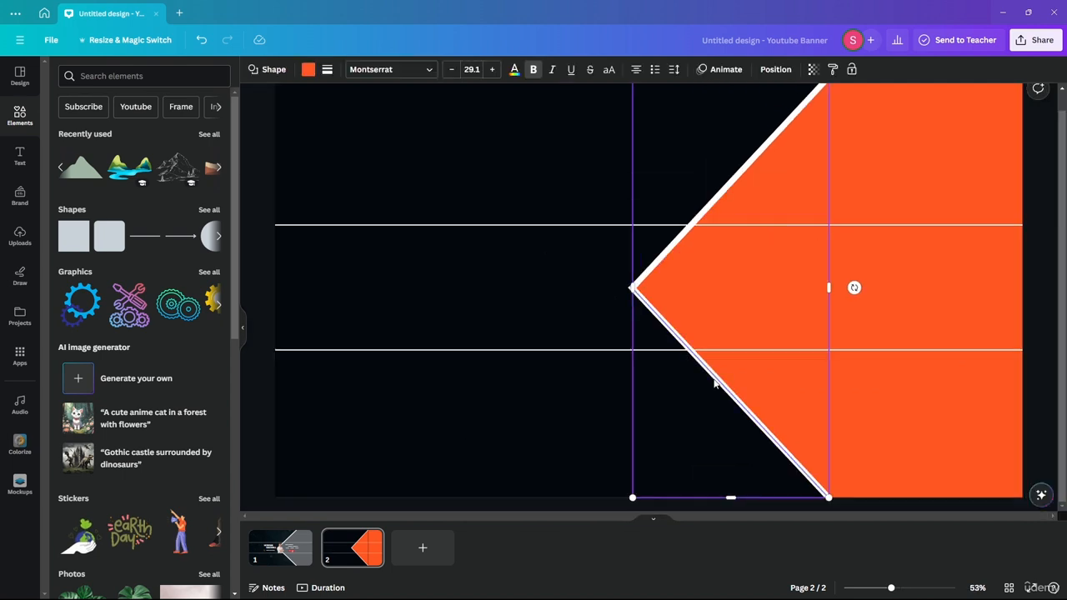
{"action": "left_click", "coordinate": [1027, 401]}
{"action": "left_click", "coordinate": [794, 475]}
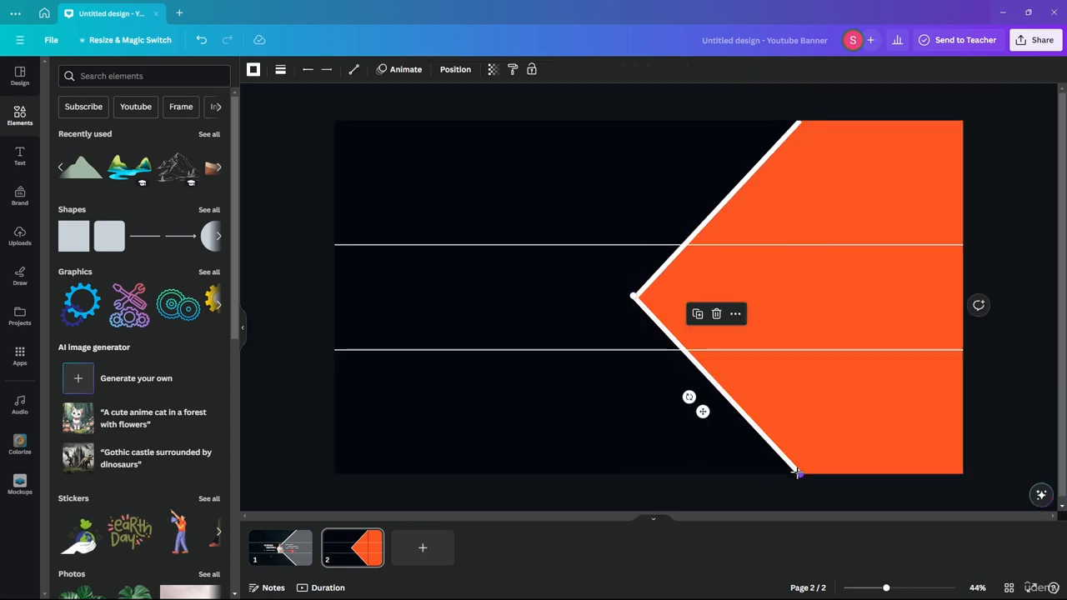
{"action": "left_click_drag", "start_coordinate": [798, 471], "coordinate": [813, 488]}
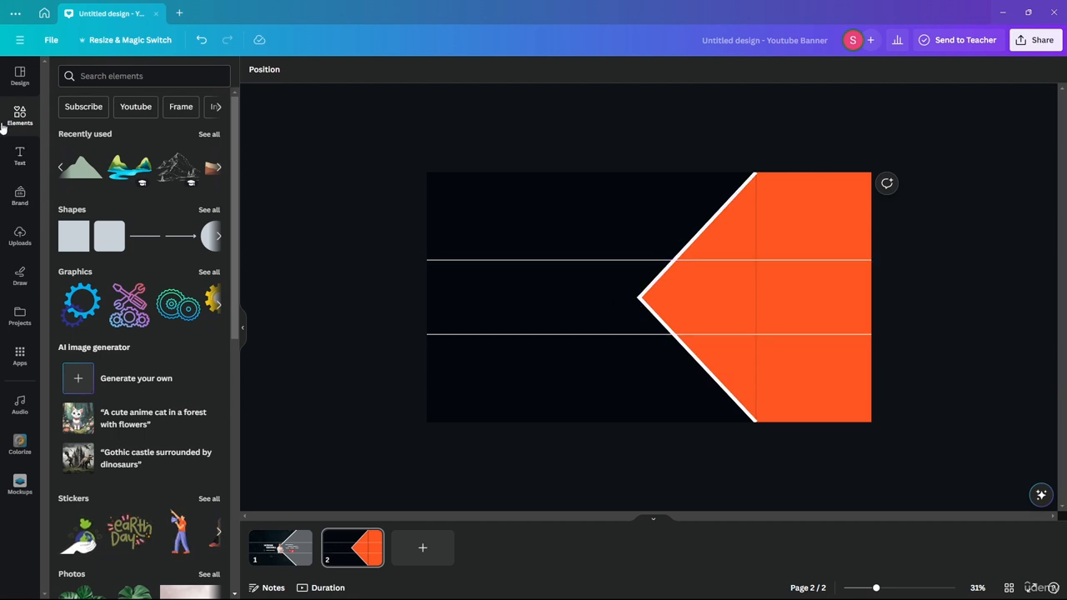
Place the gold-dress woman photo from Uploads on page 2, nudge it right, and bring up photo editing.
{"action": "left_click", "coordinate": [20, 232]}
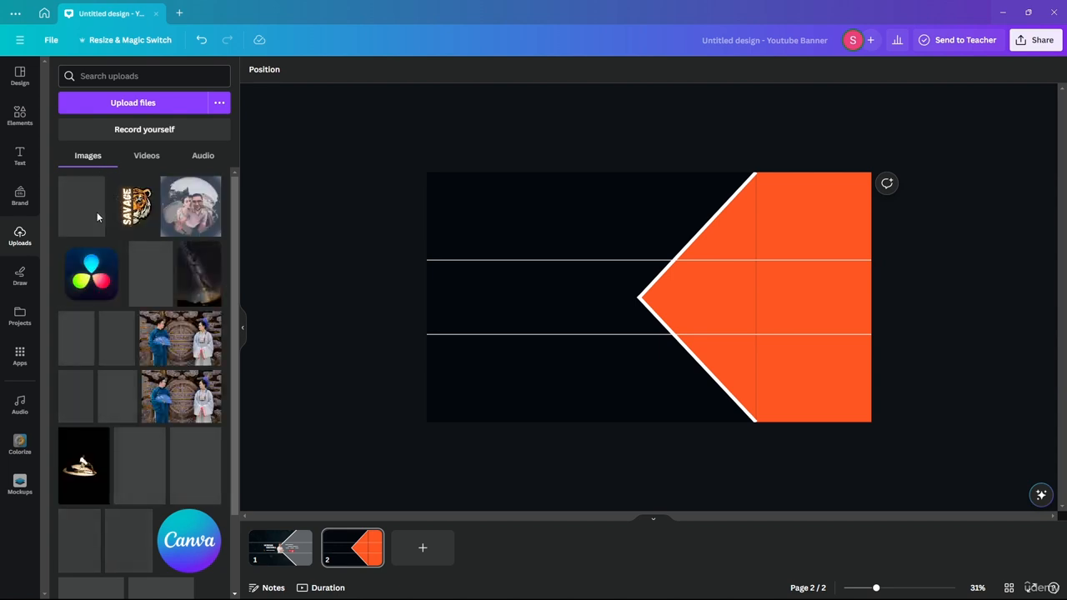
{"action": "scroll", "coordinate": [130, 216], "scroll_direction": "down", "scroll_amount": 2}
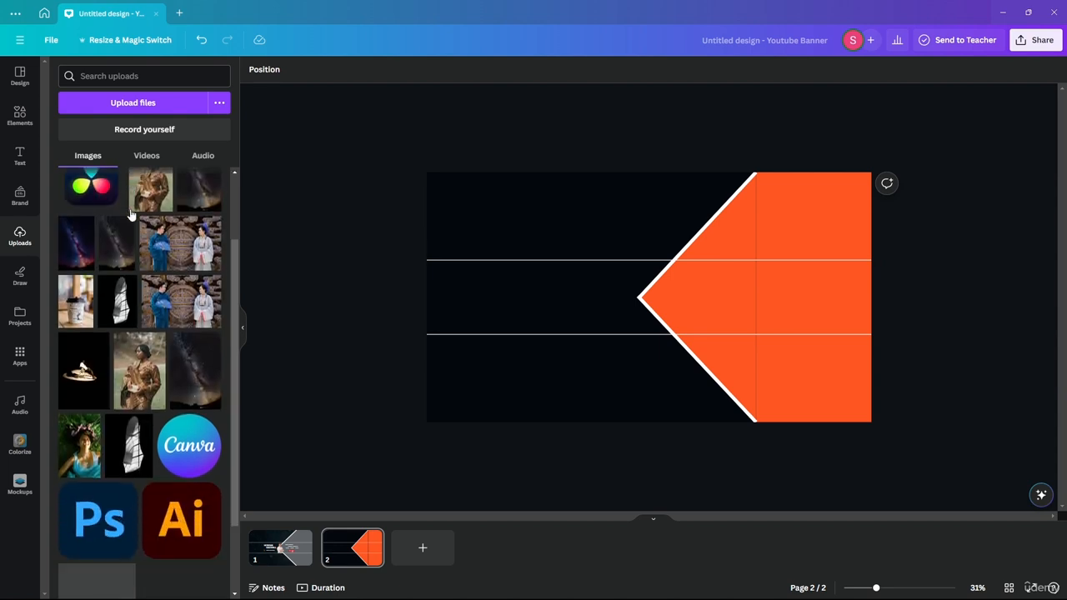
{"action": "left_click_drag", "start_coordinate": [146, 191], "coordinate": [564, 252]}
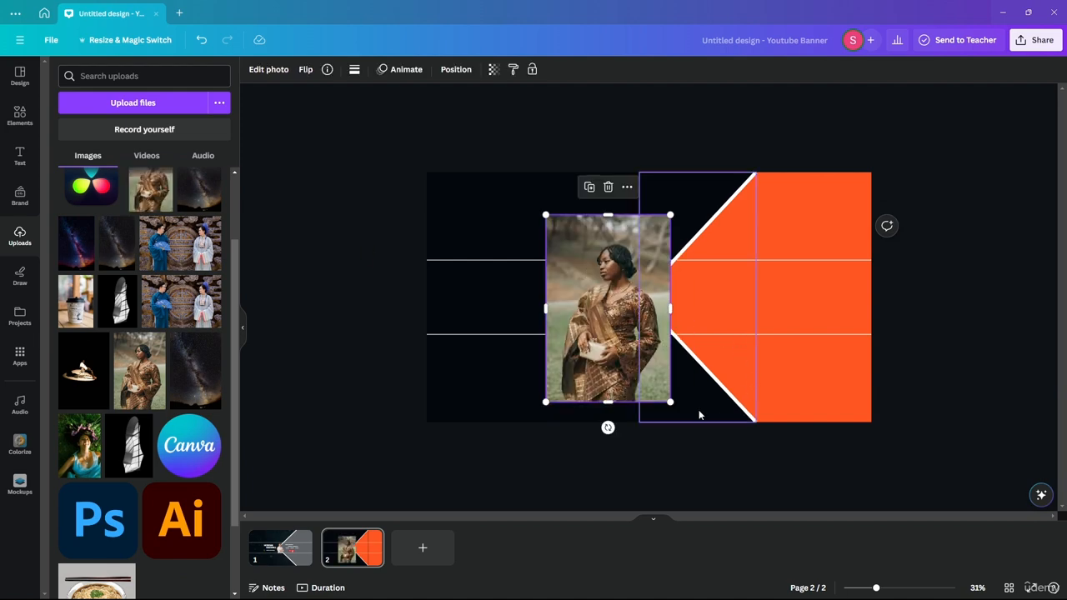
{"action": "scroll", "coordinate": [643, 343], "scroll_direction": "up", "scroll_amount": 7}
{"action": "scroll", "coordinate": [579, 287], "scroll_direction": "down", "scroll_amount": 3}
{"action": "left_click_drag", "start_coordinate": [459, 120], "coordinate": [488, 126]}
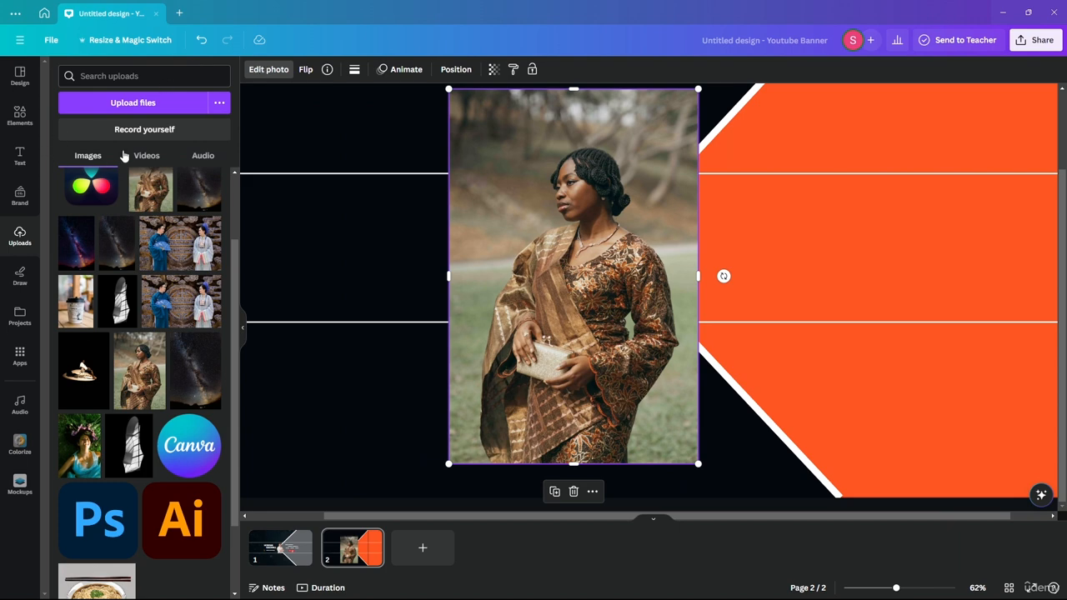
{"action": "left_click", "coordinate": [268, 69]}
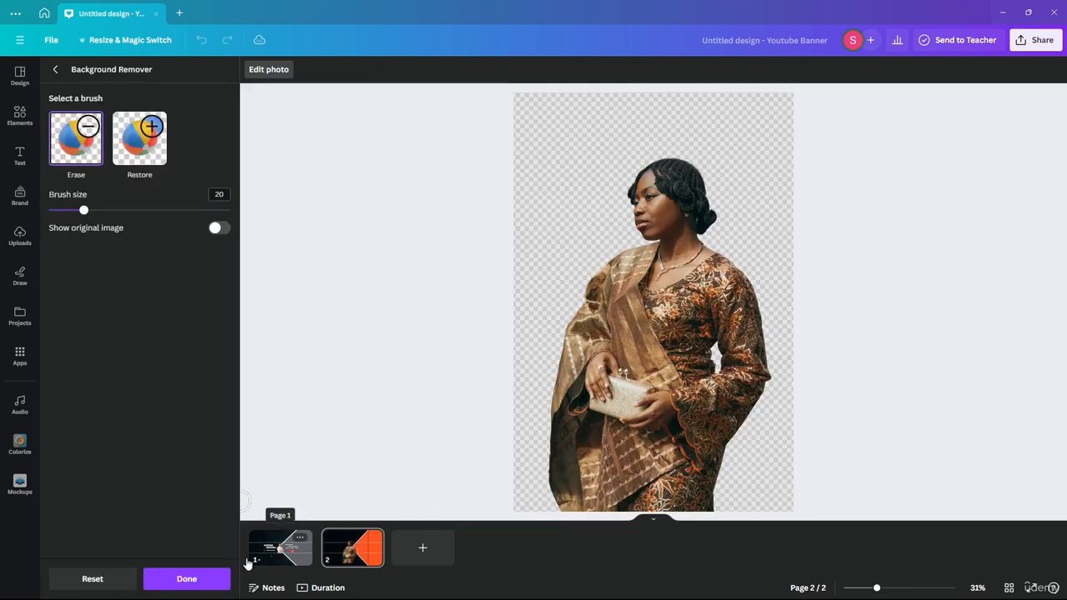
Apply the background removal, then shrink the cut-out woman and set her against the orange shape.
{"action": "left_click", "coordinate": [207, 576]}
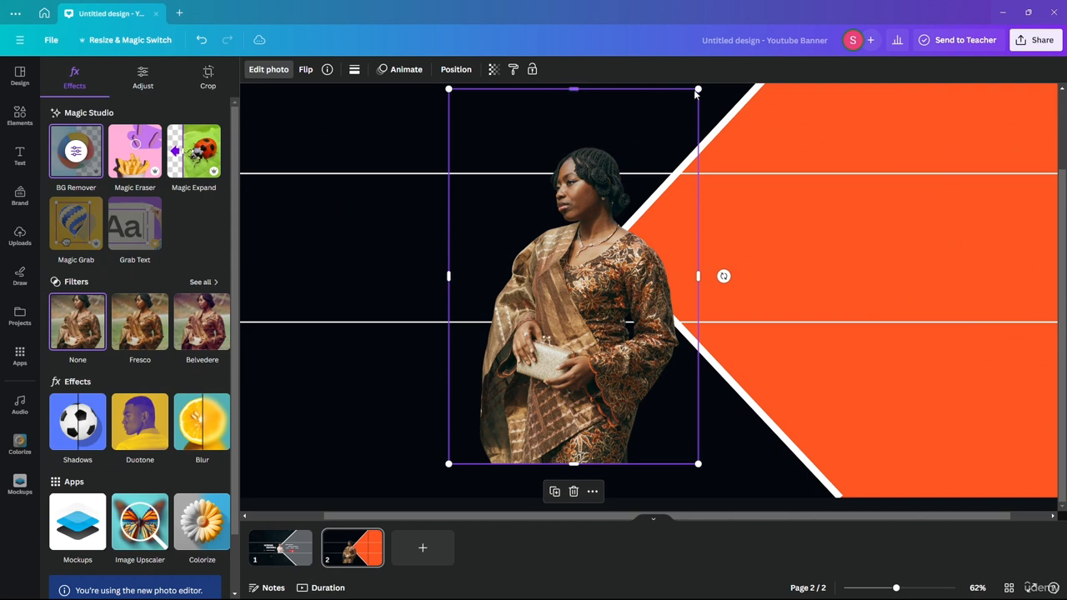
{"action": "left_click_drag", "start_coordinate": [698, 89], "coordinate": [599, 239]}
{"action": "left_click_drag", "start_coordinate": [548, 330], "coordinate": [650, 189]}
{"action": "left_click_drag", "start_coordinate": [702, 99], "coordinate": [672, 150]}
{"action": "left_click_drag", "start_coordinate": [627, 262], "coordinate": [637, 261]}
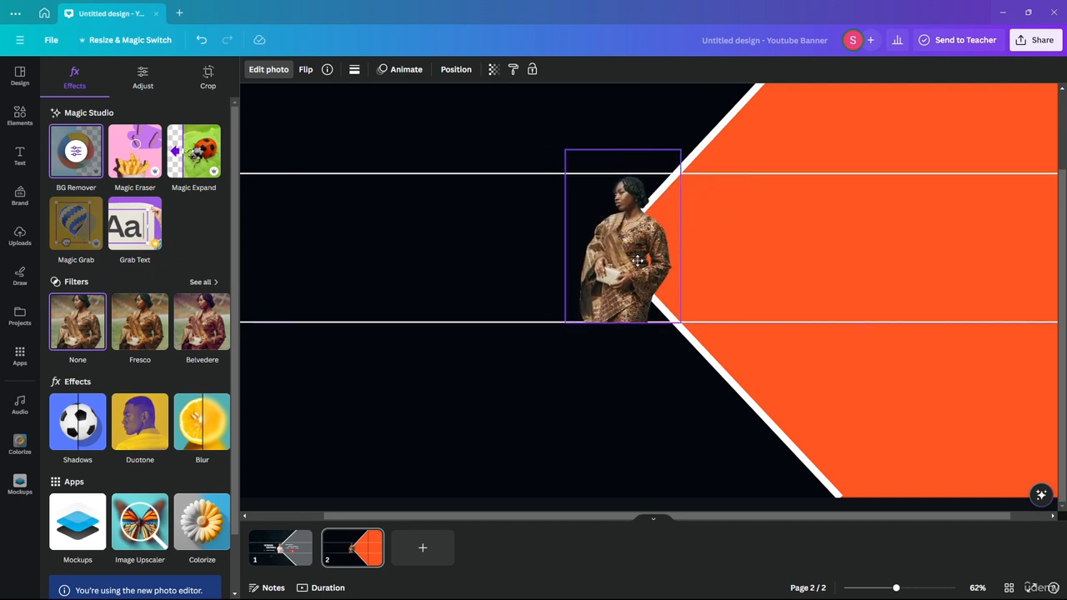
Trim the photo's bottom edge to the white line (332 × 494), then view page 1.
{"action": "scroll", "coordinate": [631, 316], "scroll_direction": "up", "scroll_amount": 10}
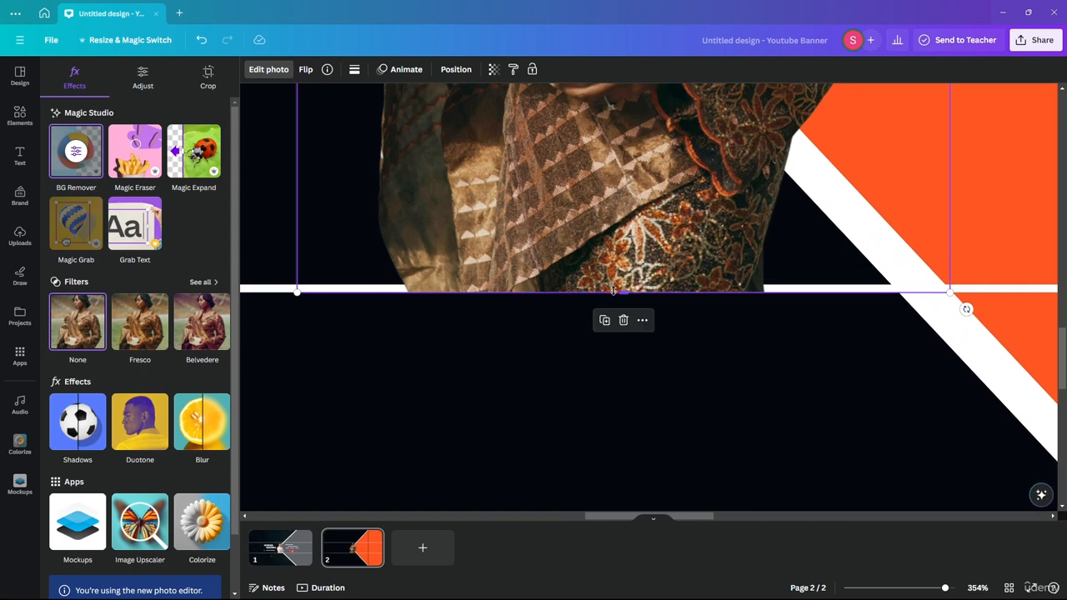
{"action": "left_click_drag", "start_coordinate": [613, 291], "coordinate": [621, 282]}
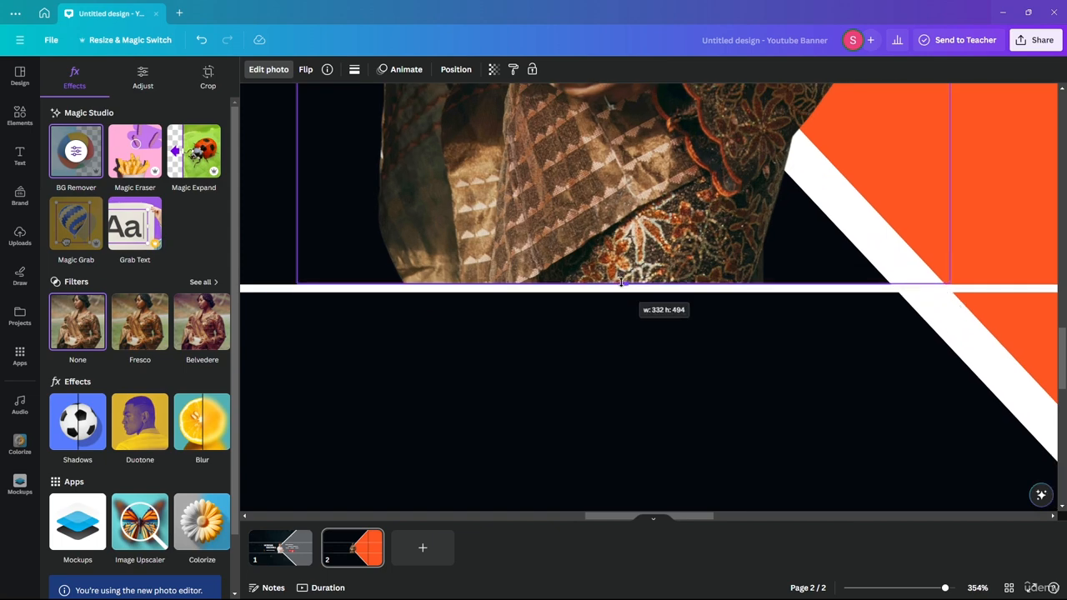
{"action": "scroll", "coordinate": [621, 283], "scroll_direction": "down", "scroll_amount": 5}
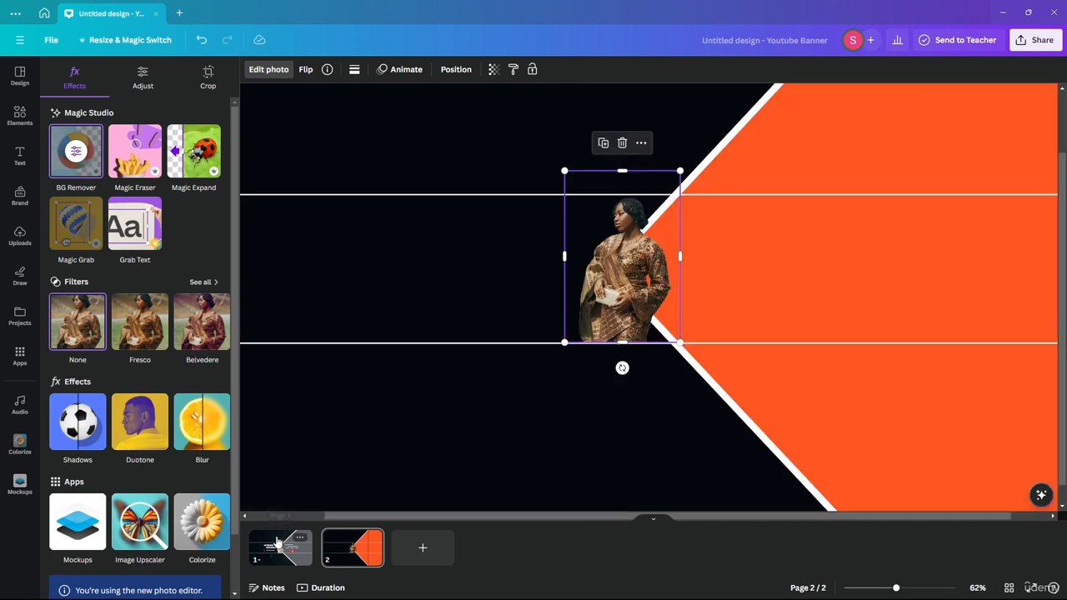
{"action": "left_click", "coordinate": [280, 542]}
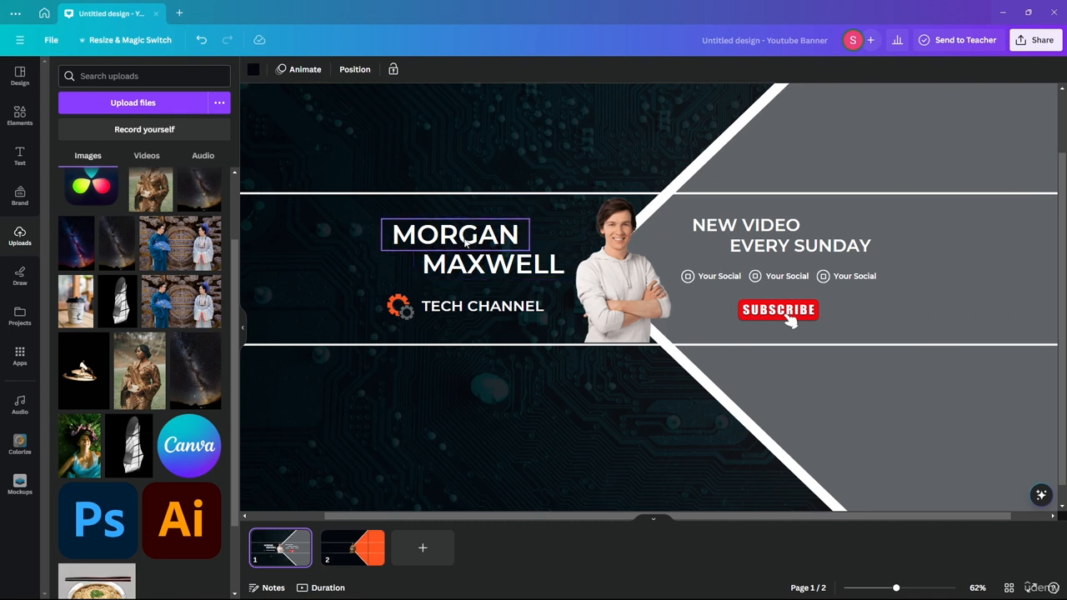
Go back to the orange page 2 banner after checking page 1, and bring up the Text panel.
{"action": "left_click", "coordinate": [352, 548]}
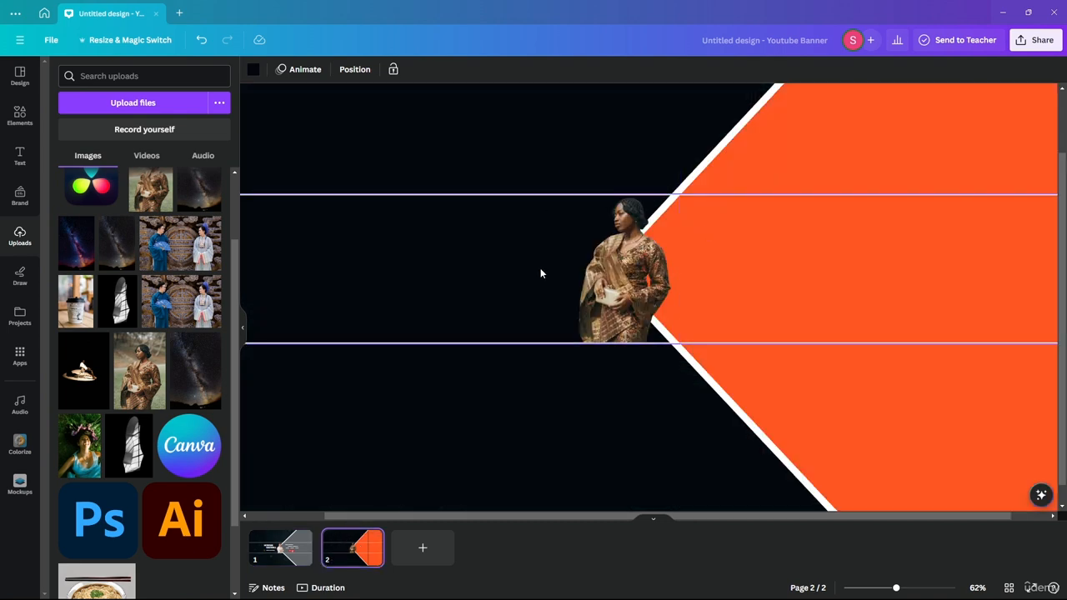
{"action": "left_click", "coordinate": [281, 543]}
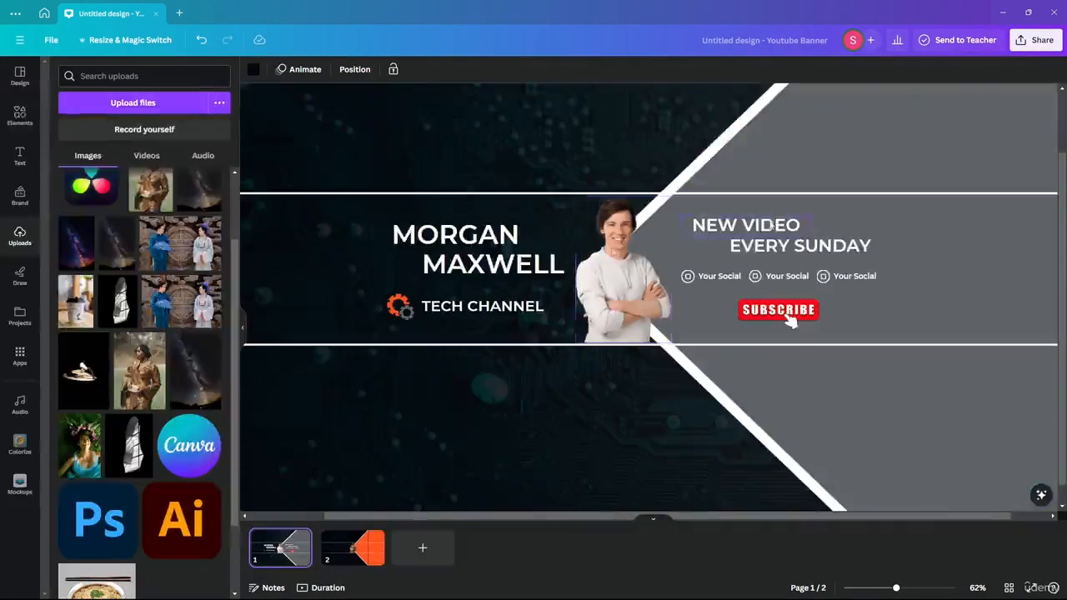
{"action": "left_click", "coordinate": [355, 542]}
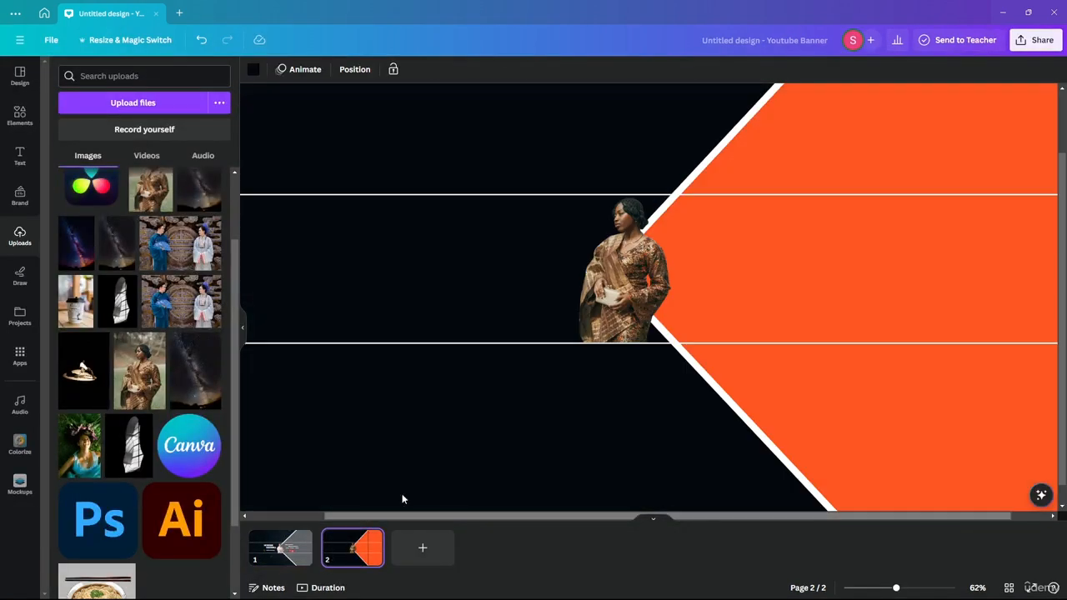
{"action": "left_click", "coordinate": [10, 156]}
{"action": "left_click", "coordinate": [136, 222]}
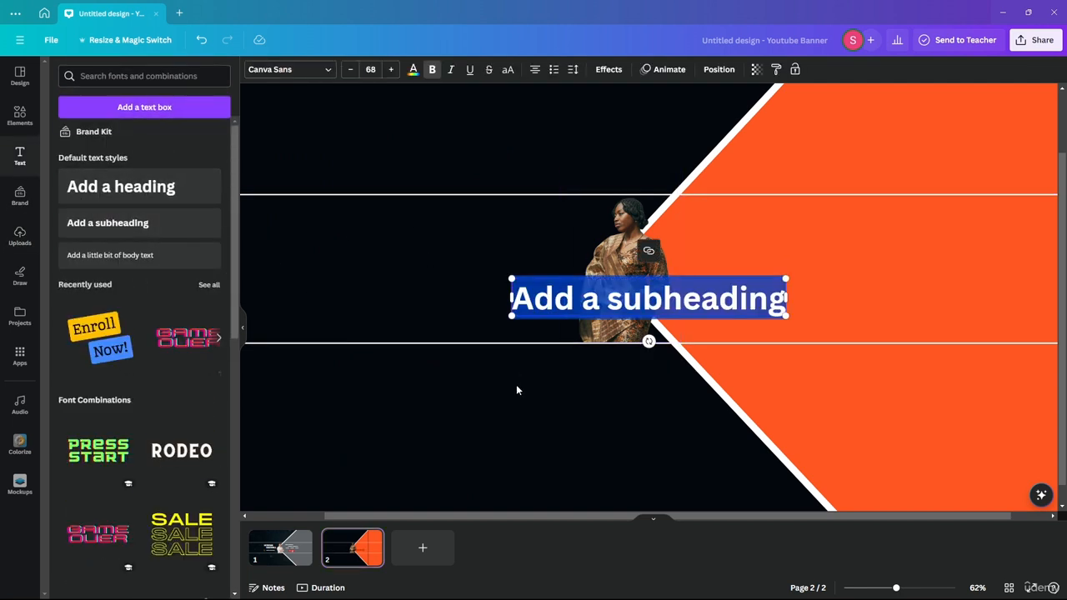
{"action": "left_click_drag", "start_coordinate": [643, 297], "coordinate": [448, 255]}
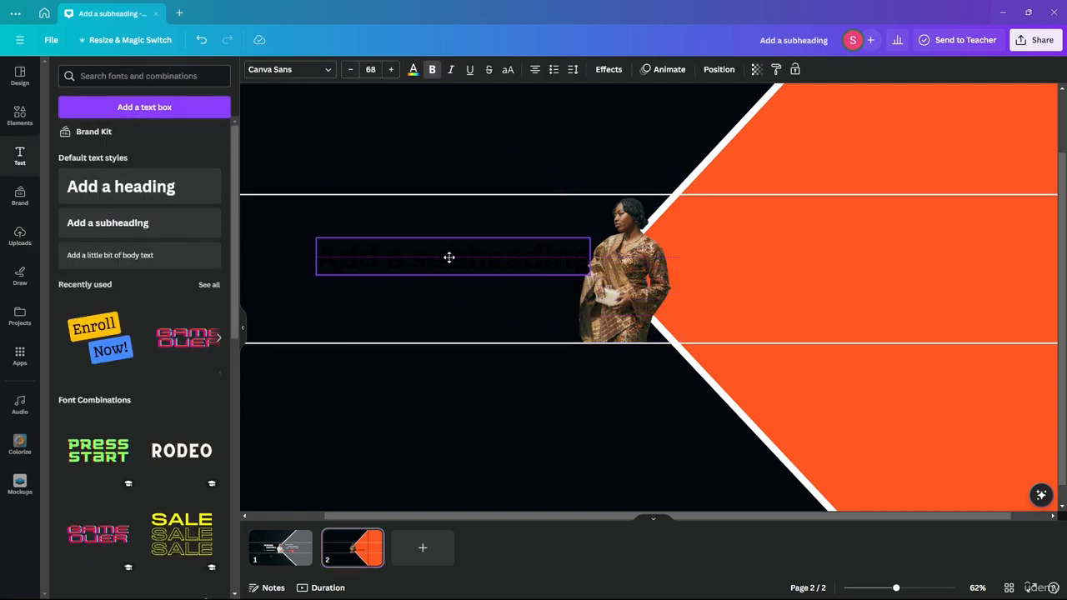
{"action": "left_click", "coordinate": [413, 69]}
{"action": "left_click", "coordinate": [209, 136]}
{"action": "left_click", "coordinate": [297, 233]}
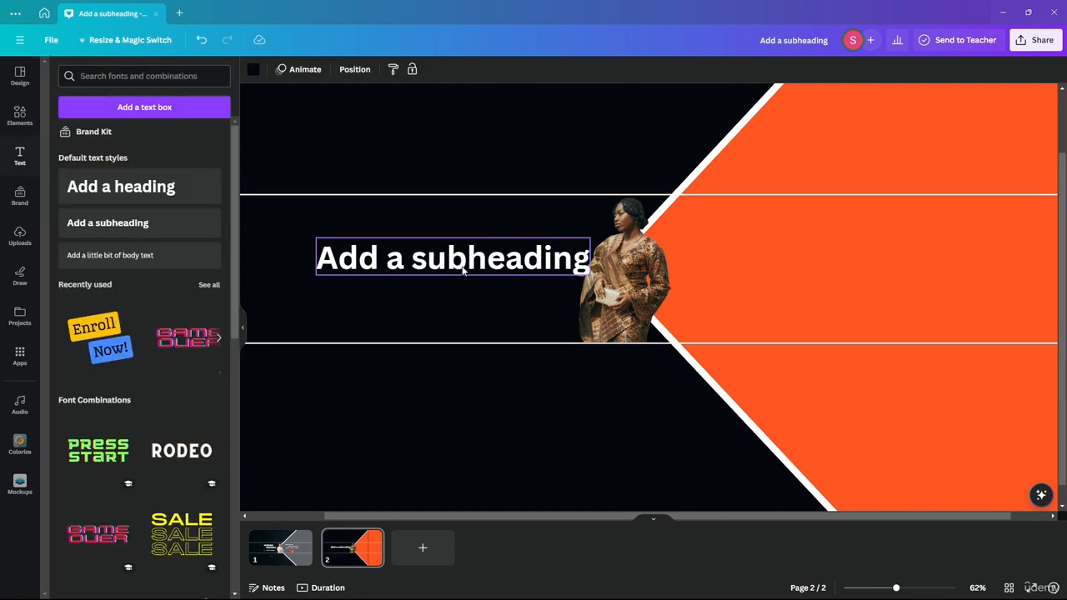
{"action": "left_click_drag", "start_coordinate": [463, 268], "coordinate": [425, 249]}
{"action": "double_click", "coordinate": [425, 246]}
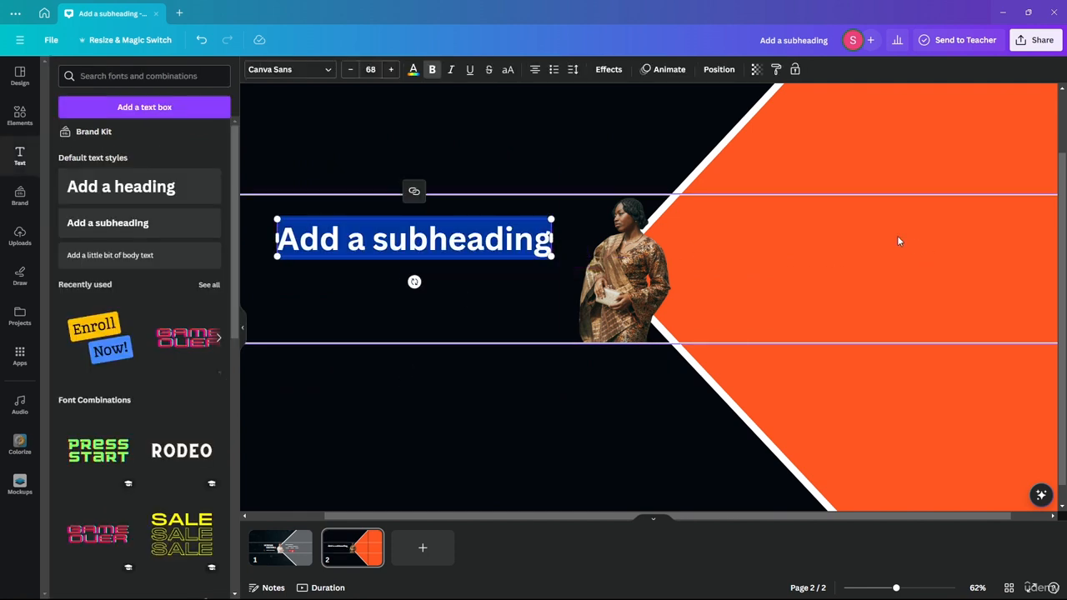
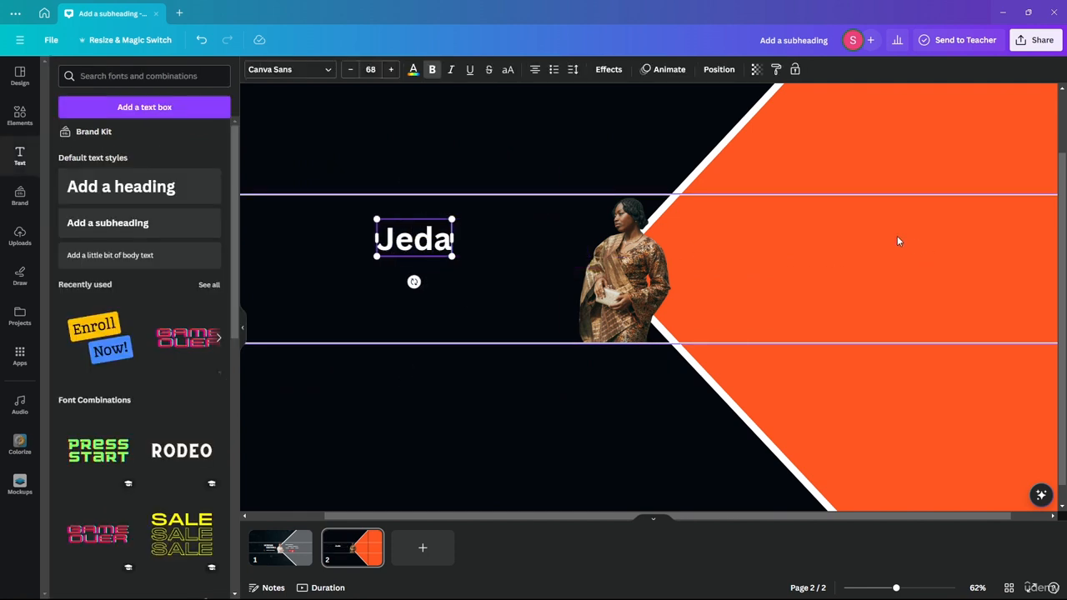
{"action": "left_click", "coordinate": [388, 102]}
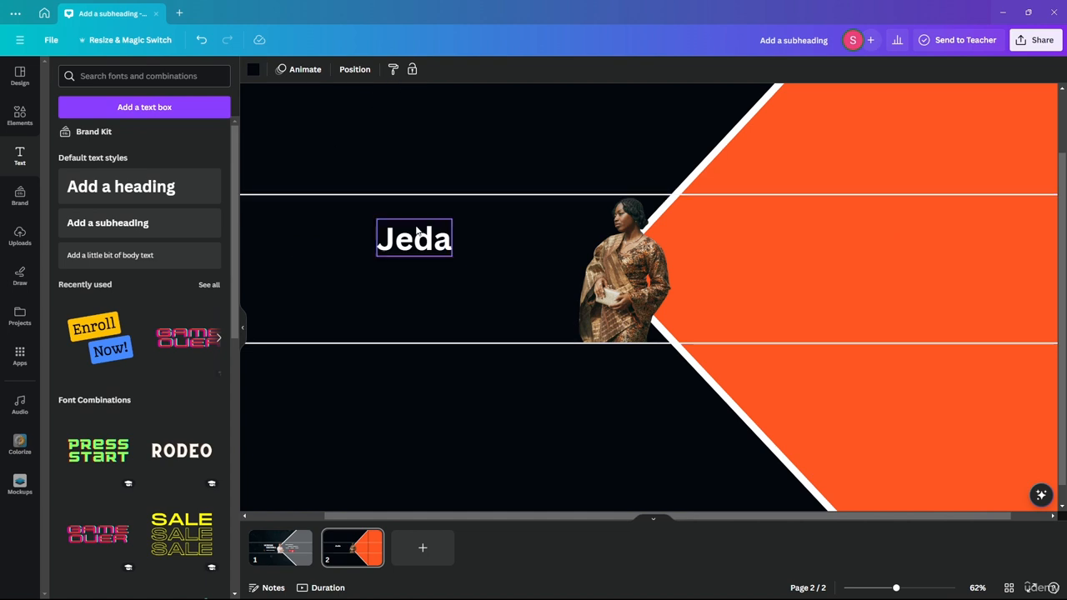
{"action": "left_click_drag", "start_coordinate": [417, 233], "coordinate": [411, 218]}
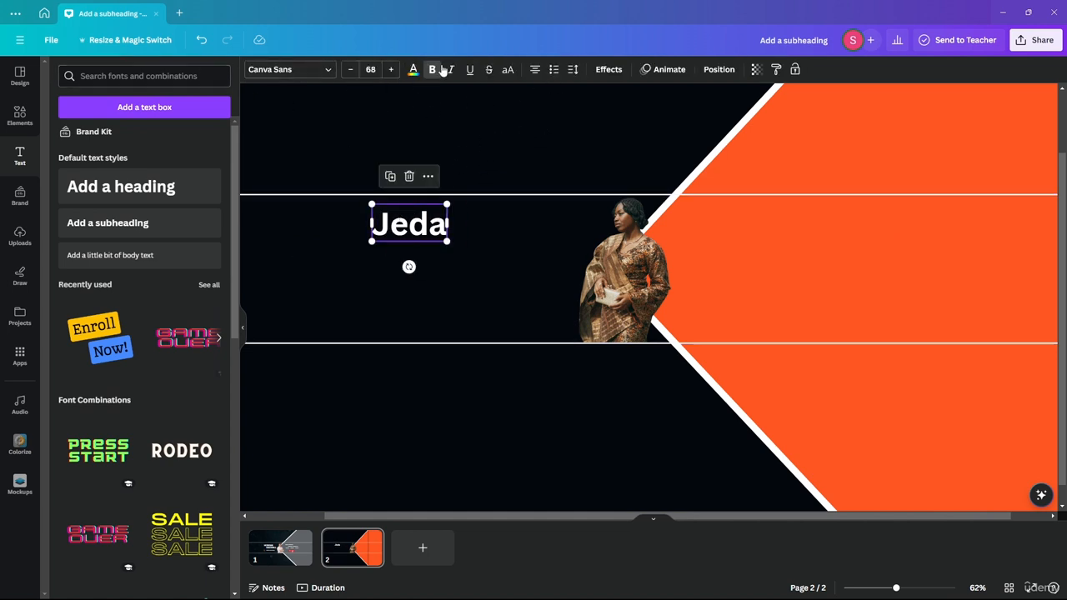
{"action": "left_click", "coordinate": [489, 124]}
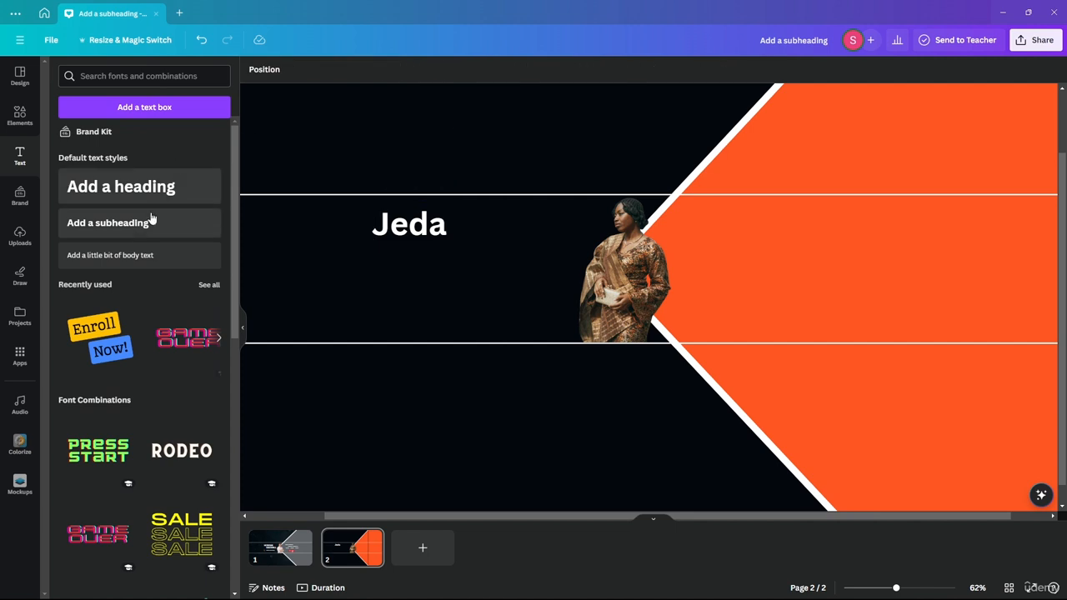
{"action": "left_click", "coordinate": [152, 222]}
{"action": "key", "text": "BackSpace"}
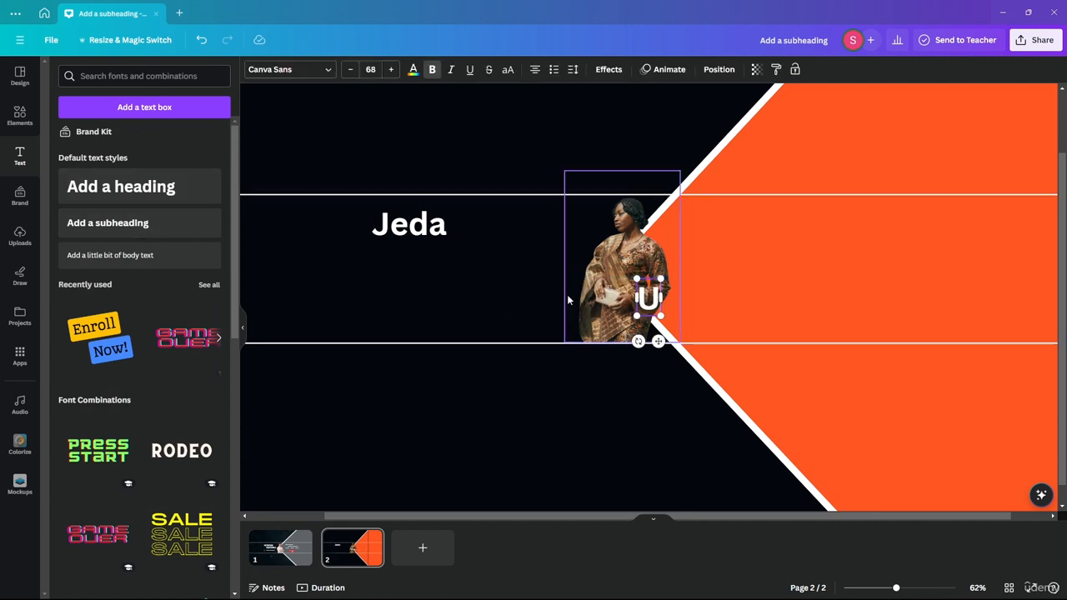
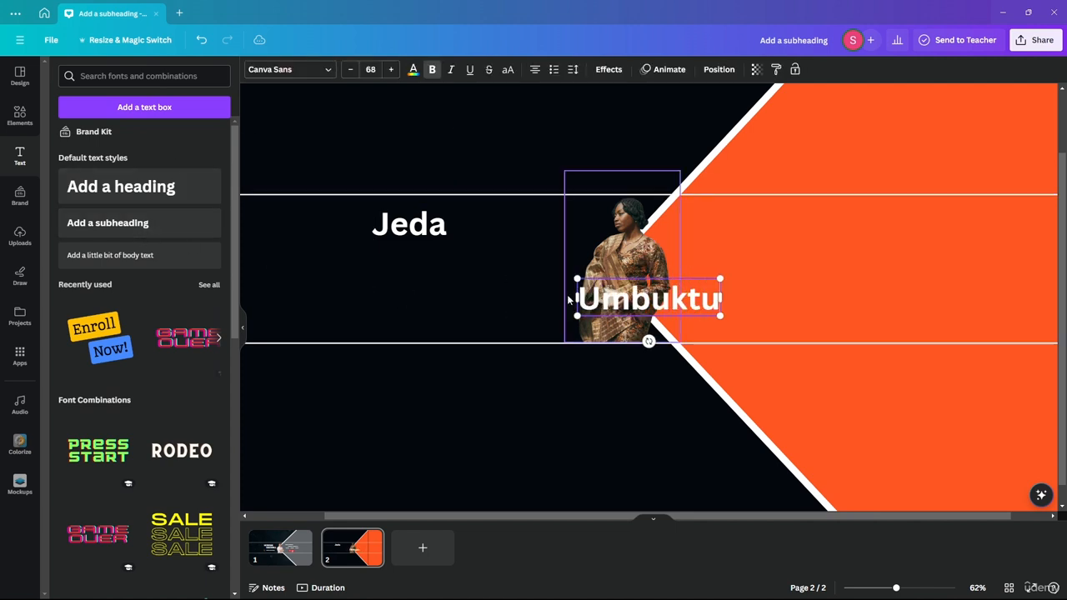
{"action": "left_click_drag", "start_coordinate": [653, 295], "coordinate": [485, 277]}
{"action": "left_click_drag", "start_coordinate": [422, 236], "coordinate": [419, 252]}
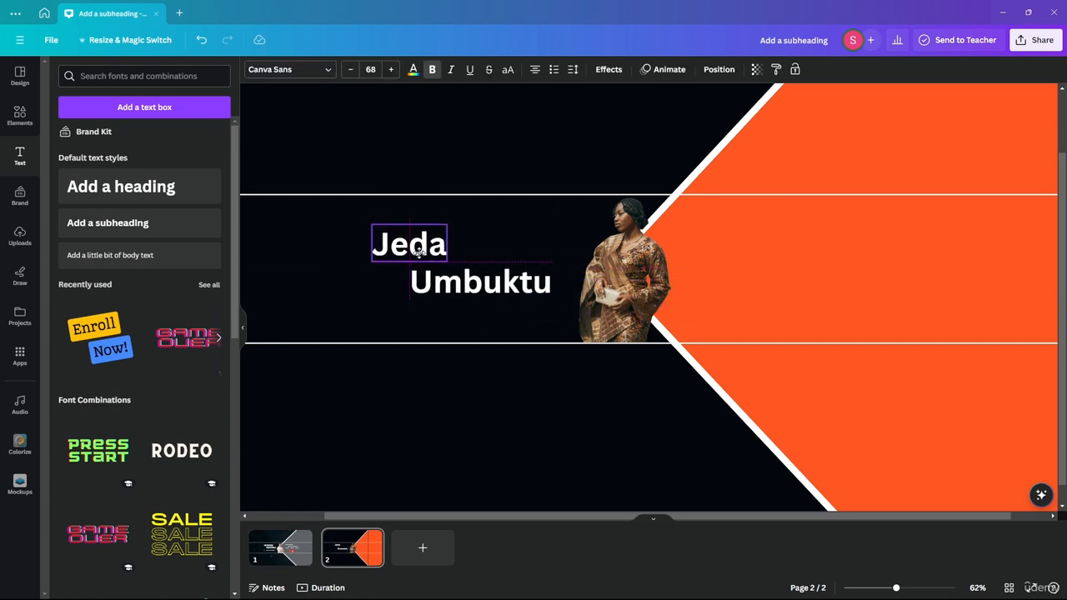
{"action": "left_click", "coordinate": [462, 287], "text": "shift"}
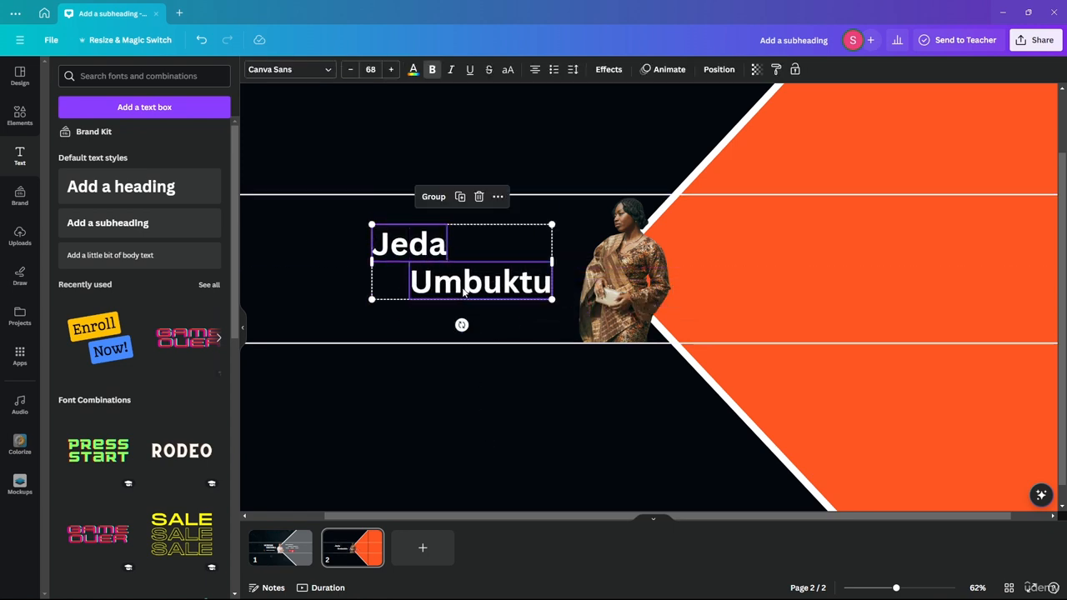
{"action": "left_click_drag", "start_coordinate": [462, 288], "coordinate": [460, 266]}
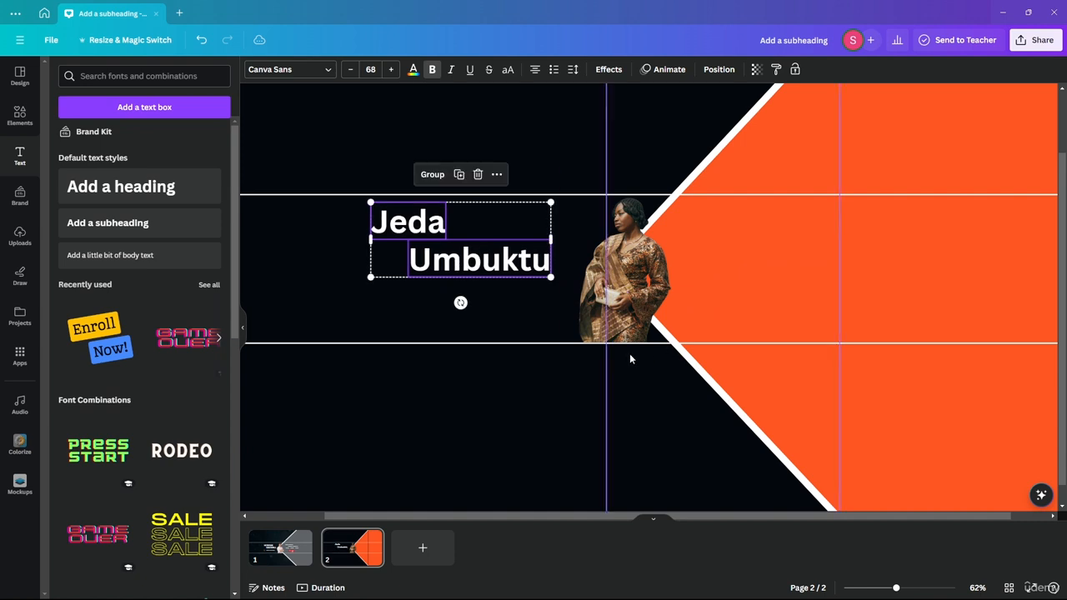
{"action": "left_click", "coordinate": [506, 132]}
Compare against page 1, then return to page 2 and bring up the Elements library.
{"action": "scroll", "coordinate": [517, 134], "scroll_direction": "down", "scroll_amount": 3}
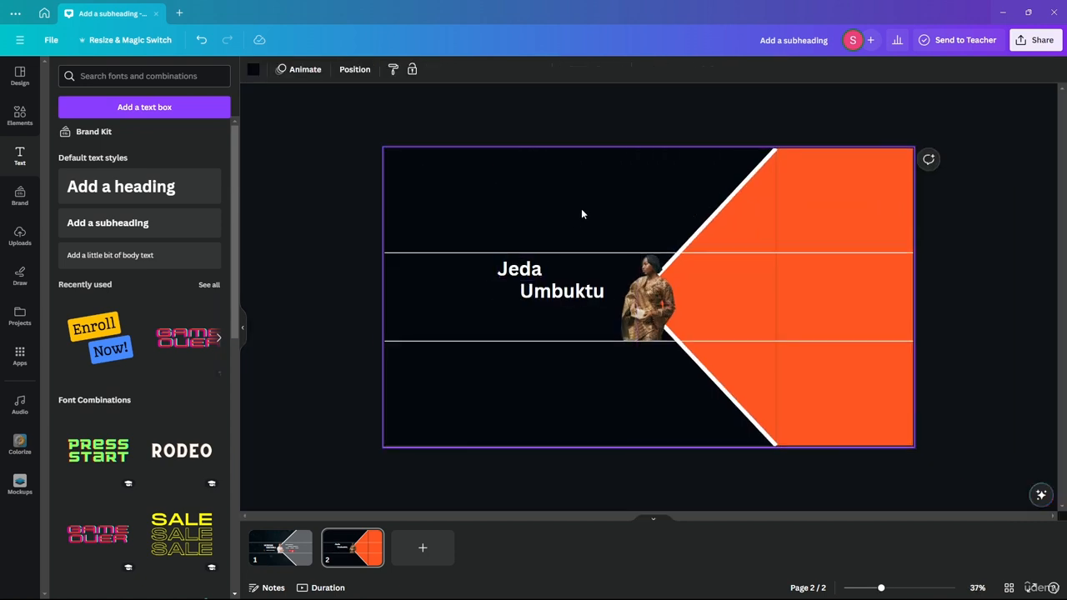
{"action": "scroll", "coordinate": [810, 262], "scroll_direction": "up", "scroll_amount": 5}
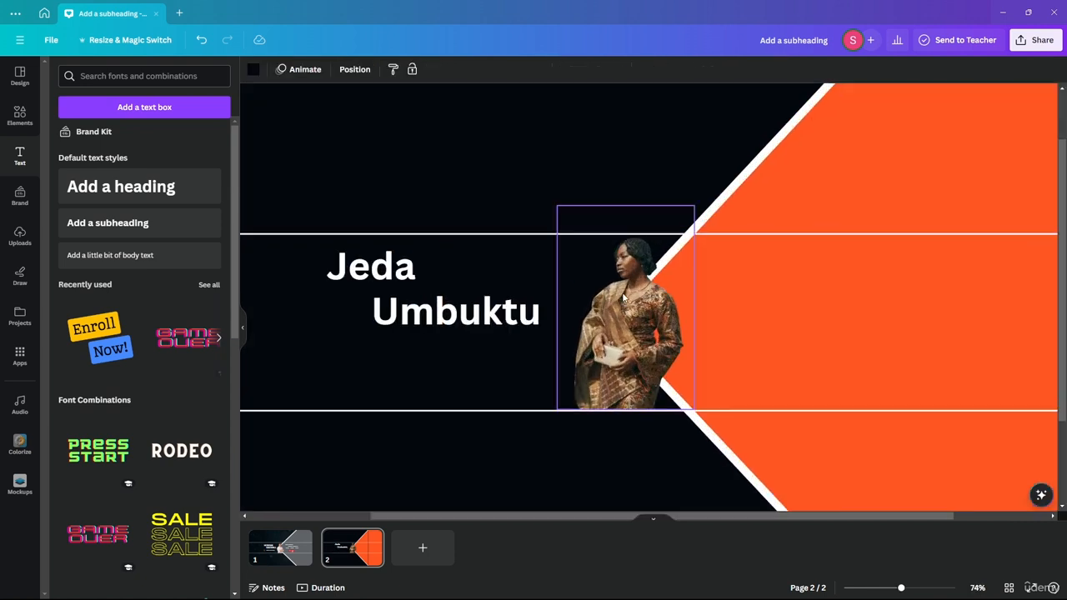
{"action": "left_click", "coordinate": [289, 552]}
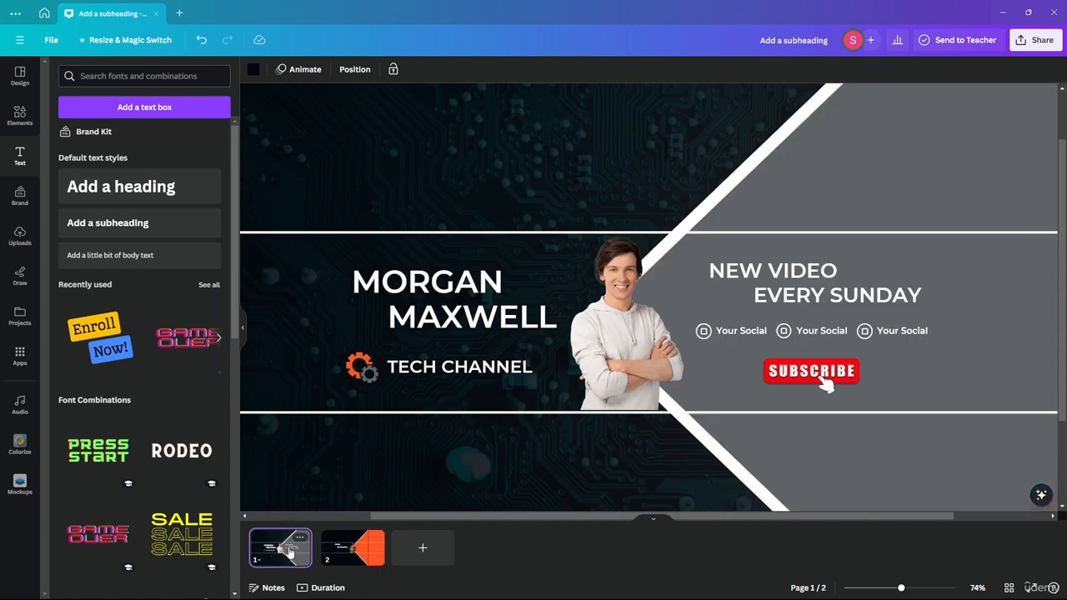
{"action": "left_click", "coordinate": [351, 553]}
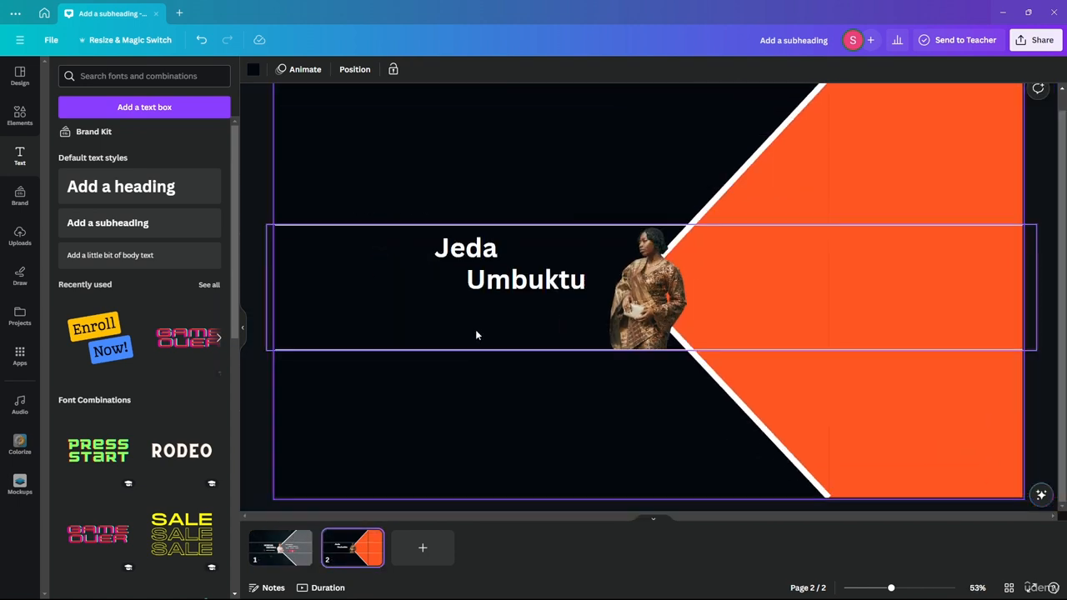
{"action": "scroll", "coordinate": [540, 333], "scroll_direction": "up", "scroll_amount": 2}
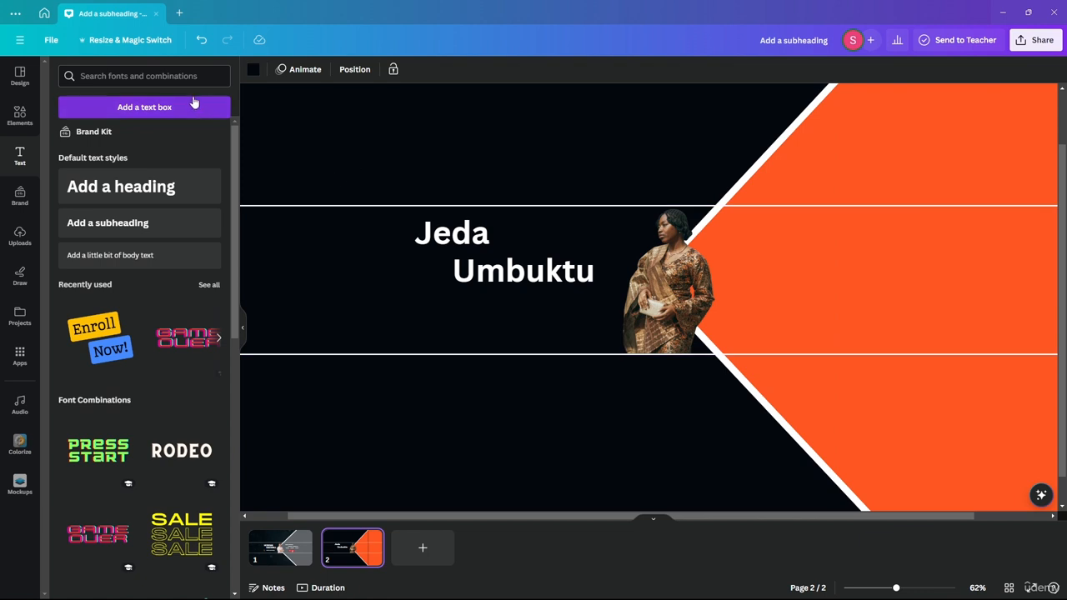
{"action": "left_click", "coordinate": [20, 115]}
Search elements for 'vlog', show all Graphics results, and scroll through the stickers.
{"action": "left_click", "coordinate": [108, 76]}
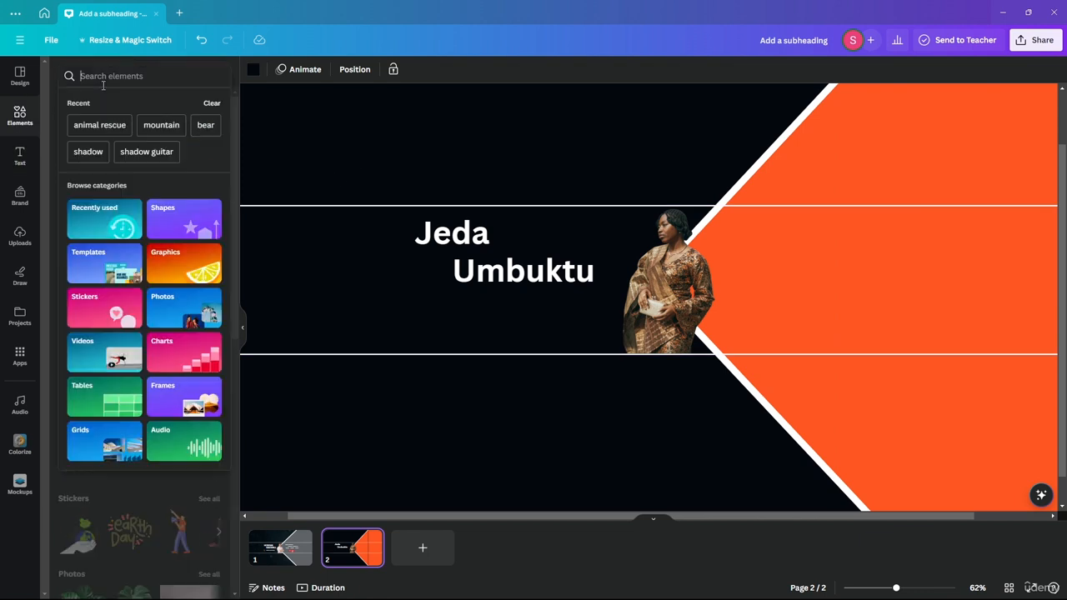
{"action": "type", "text": "vlog"}
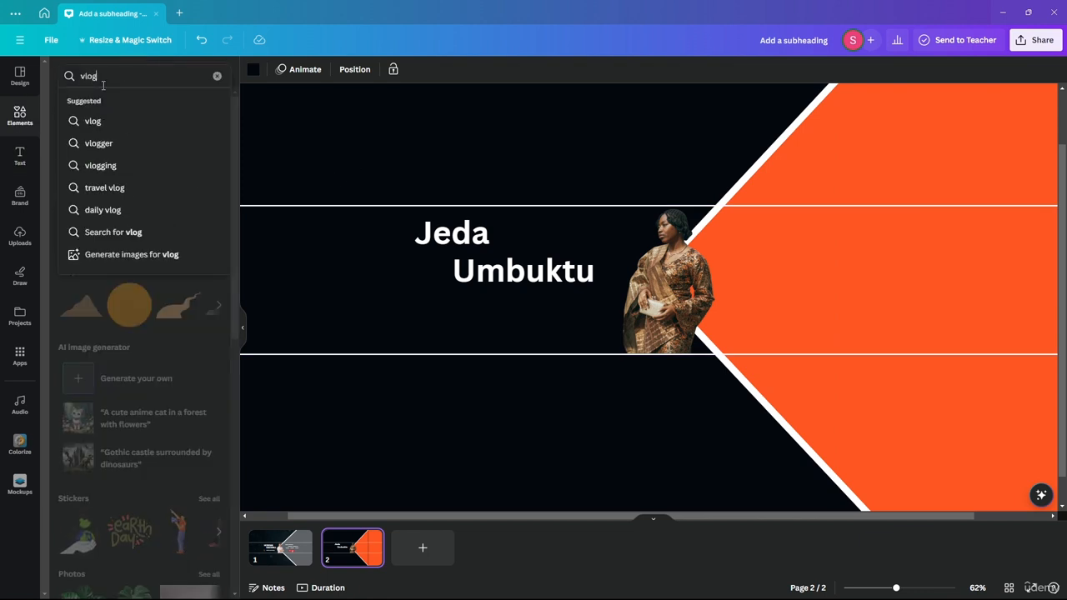
{"action": "key", "text": "Return"}
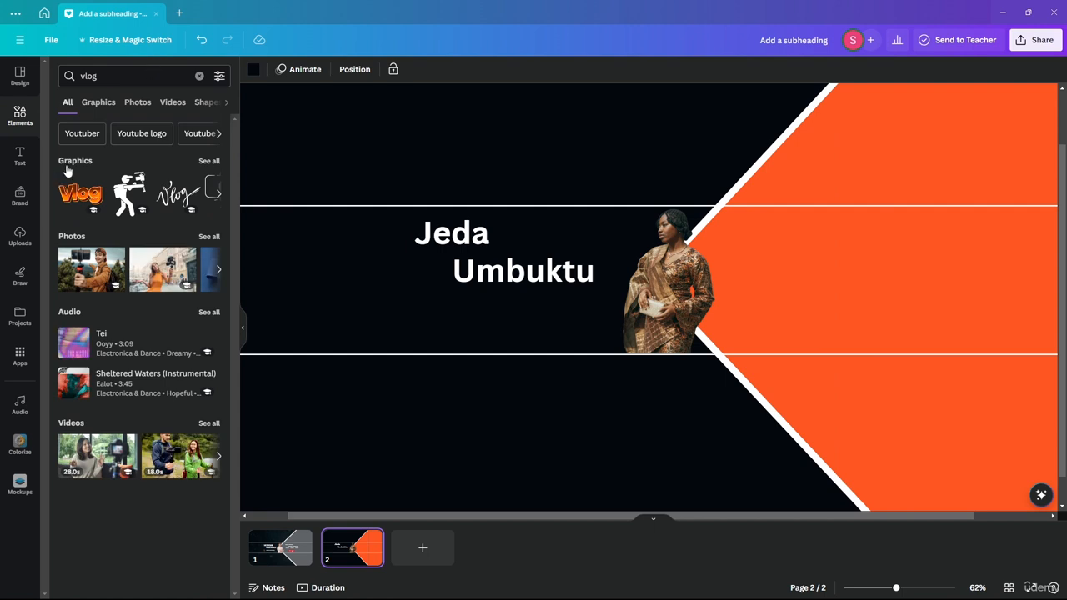
{"action": "left_click", "coordinate": [208, 161]}
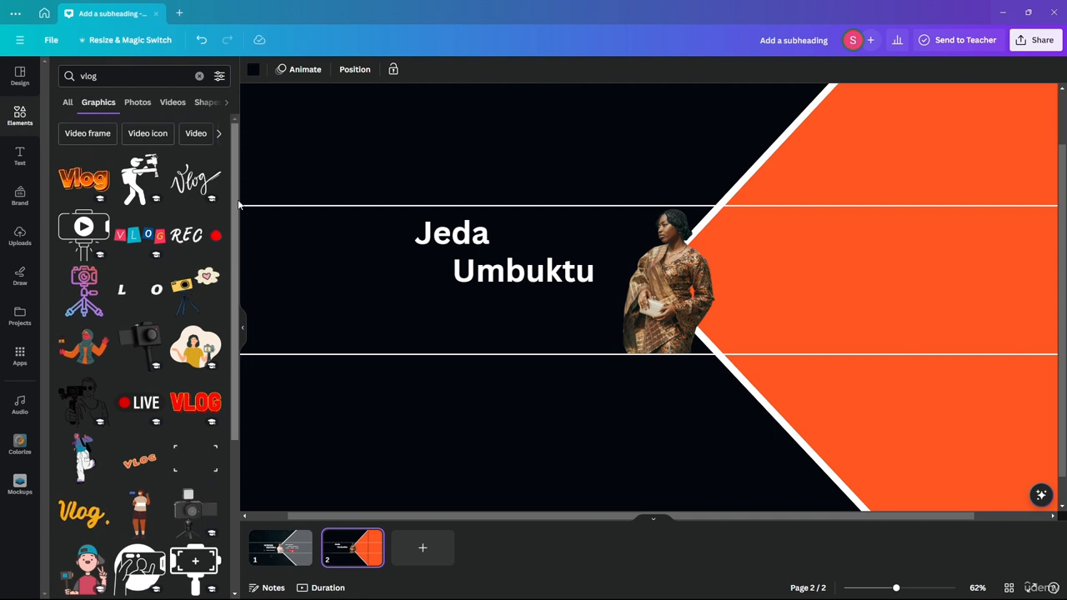
{"action": "left_click_drag", "start_coordinate": [235, 203], "coordinate": [226, 381]}
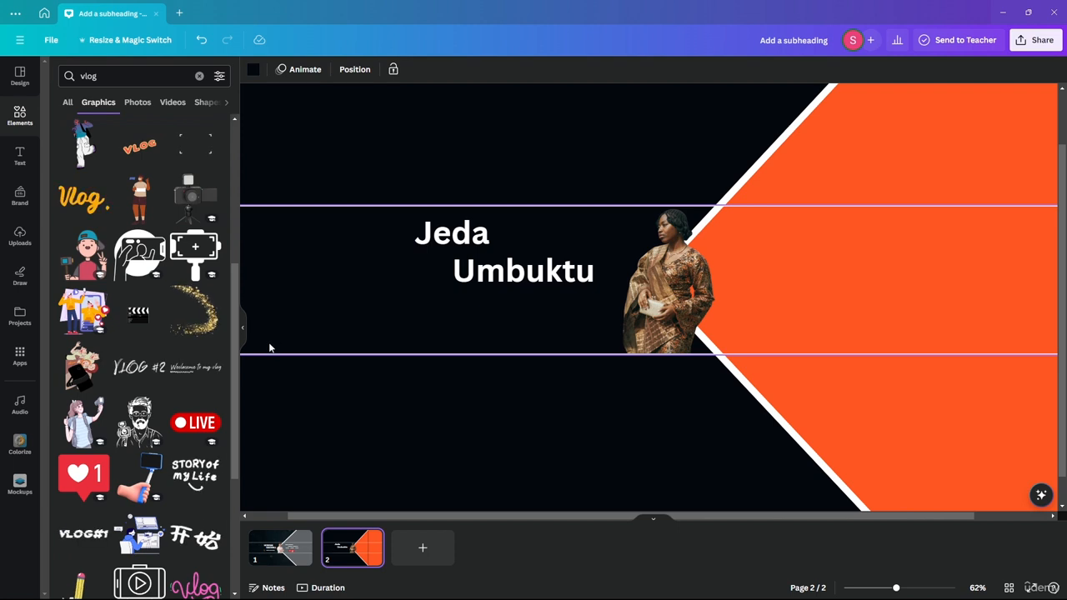
{"action": "left_click_drag", "start_coordinate": [237, 381], "coordinate": [218, 452]}
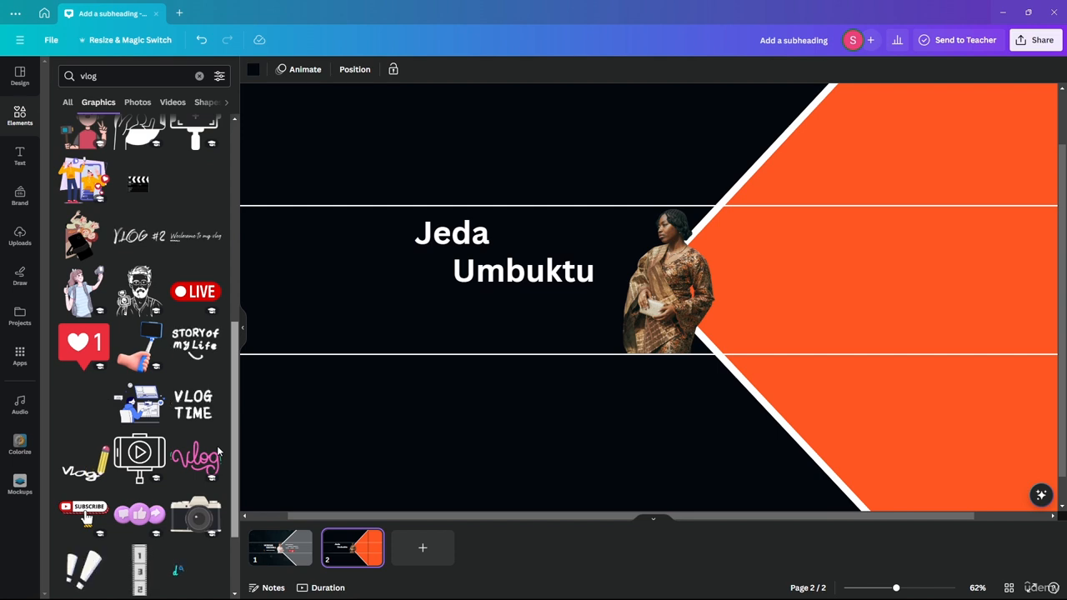
{"action": "scroll", "coordinate": [220, 456], "scroll_direction": "down", "scroll_amount": 1}
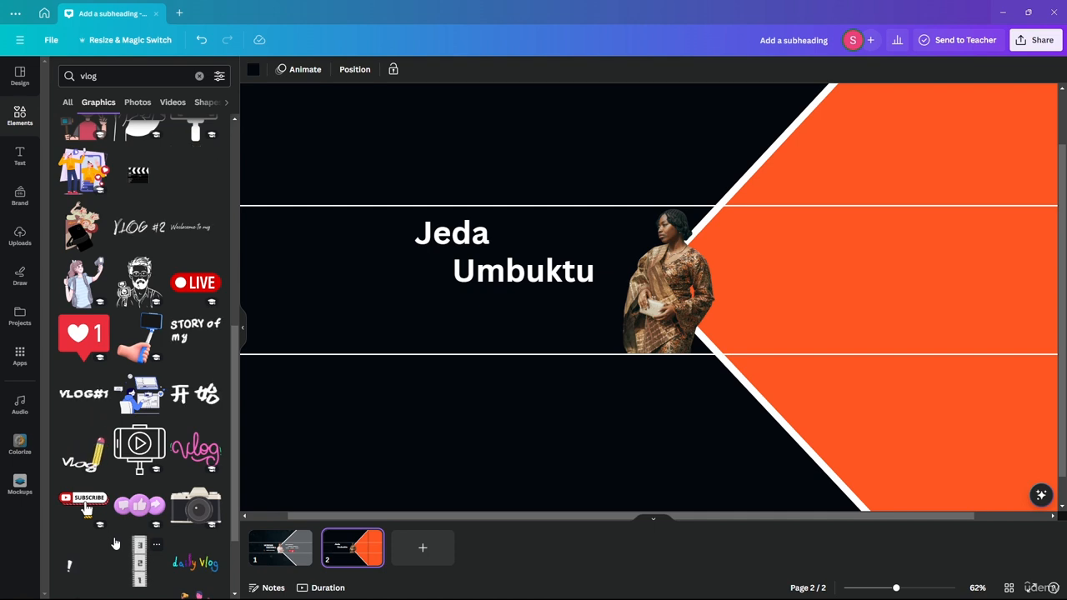
{"action": "scroll", "coordinate": [105, 339], "scroll_direction": "down", "scroll_amount": 1}
{"action": "scroll", "coordinate": [105, 339], "scroll_direction": "down", "scroll_amount": 6}
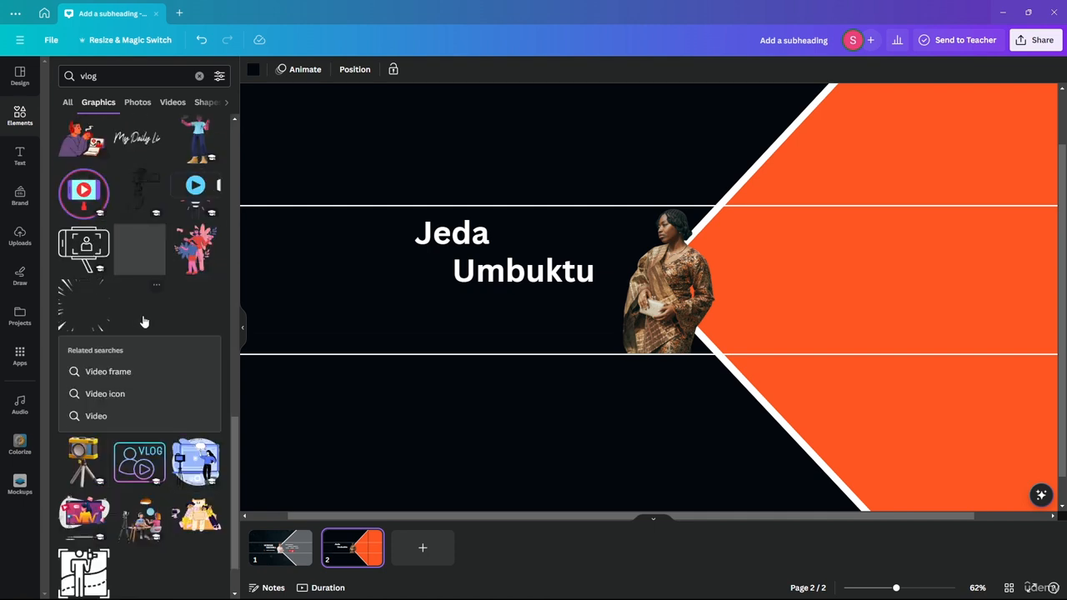
{"action": "scroll", "coordinate": [211, 273], "scroll_direction": "down", "scroll_amount": 1}
{"action": "scroll", "coordinate": [145, 308], "scroll_direction": "up", "scroll_amount": 3}
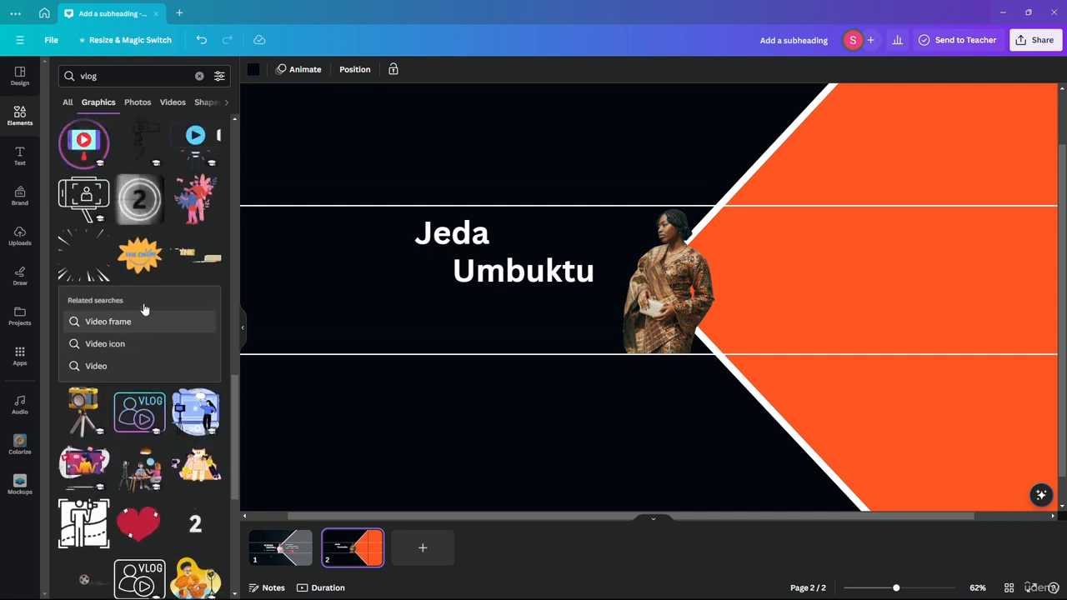
{"action": "scroll", "coordinate": [177, 368], "scroll_direction": "up", "scroll_amount": 5}
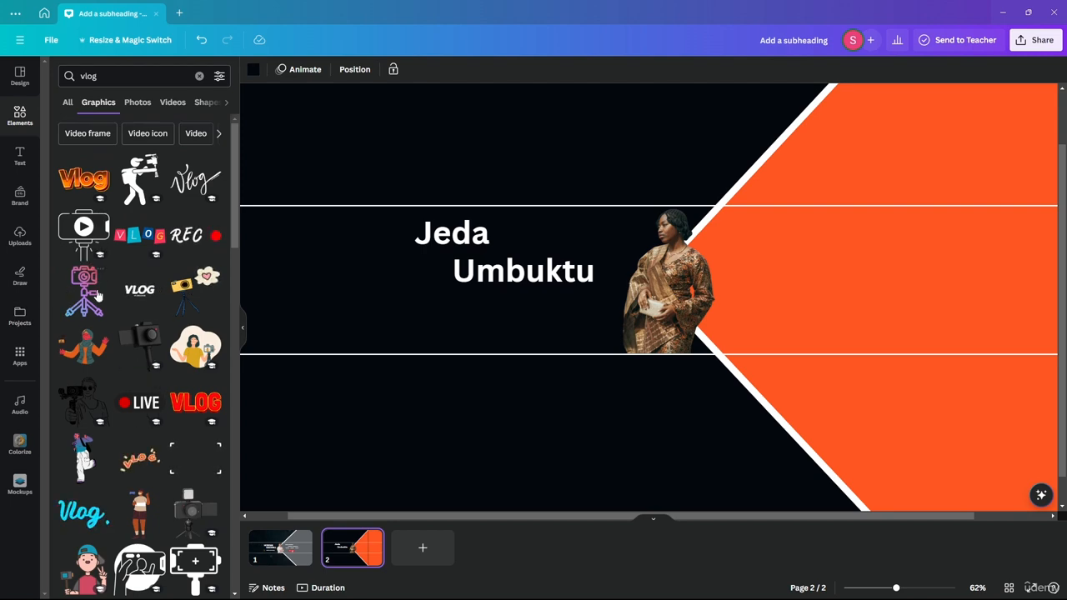
Add the orange Vlog sticker near the name, and duplicate Umbuktu as 'Channel' at size 50.
{"action": "left_click", "coordinate": [94, 184]}
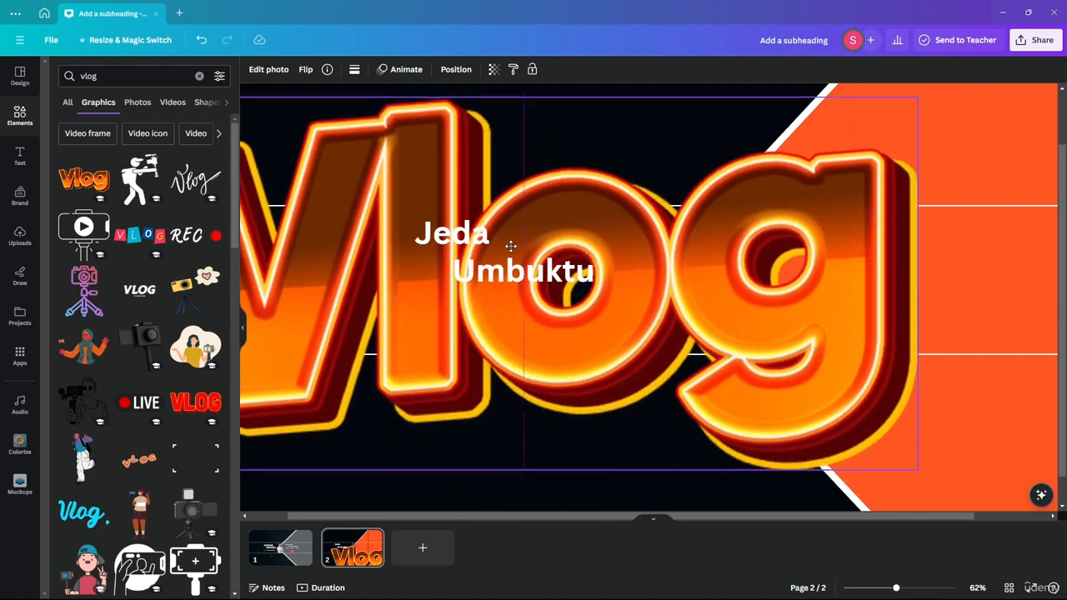
{"action": "left_click_drag", "start_coordinate": [917, 96], "coordinate": [461, 325]}
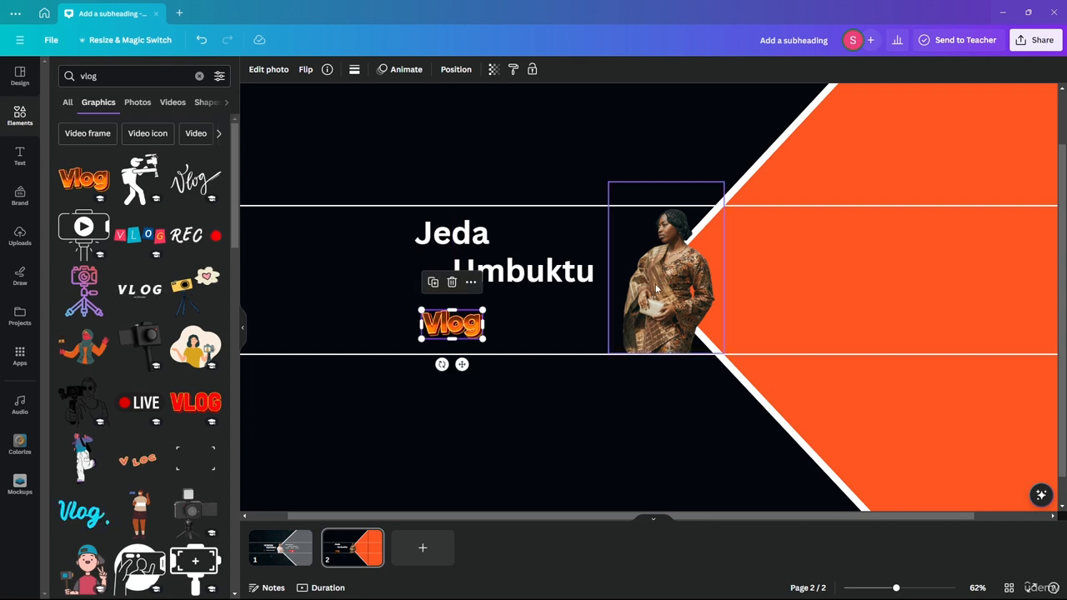
{"action": "left_click_drag", "start_coordinate": [516, 281], "coordinate": [526, 321], "text": "alt"}
{"action": "double_click", "coordinate": [526, 321]}
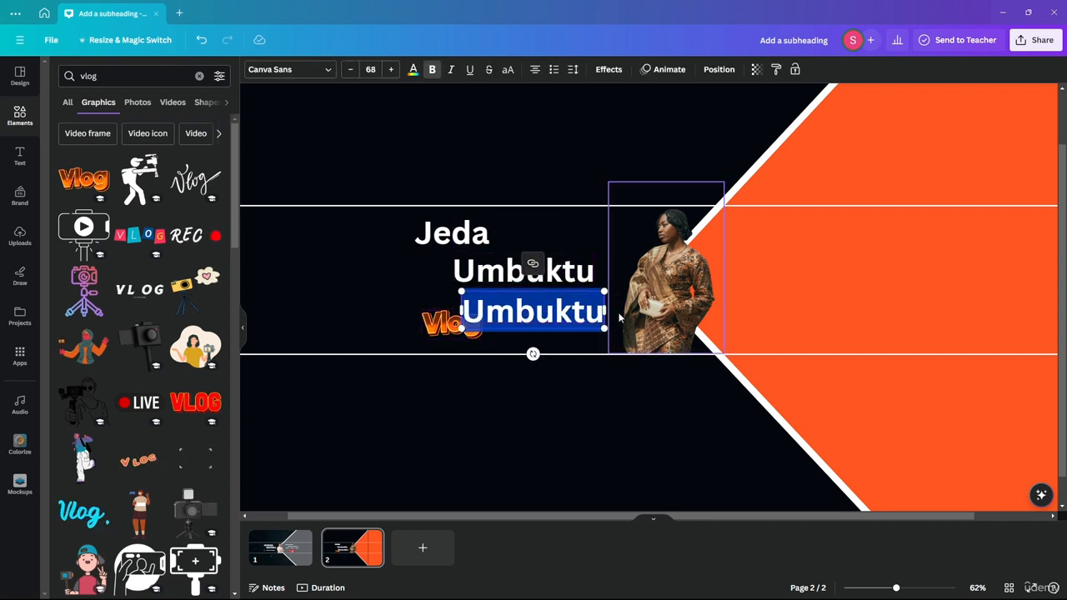
{"action": "key", "text": "BackSpace"}
{"action": "type", "text": "Channel"}
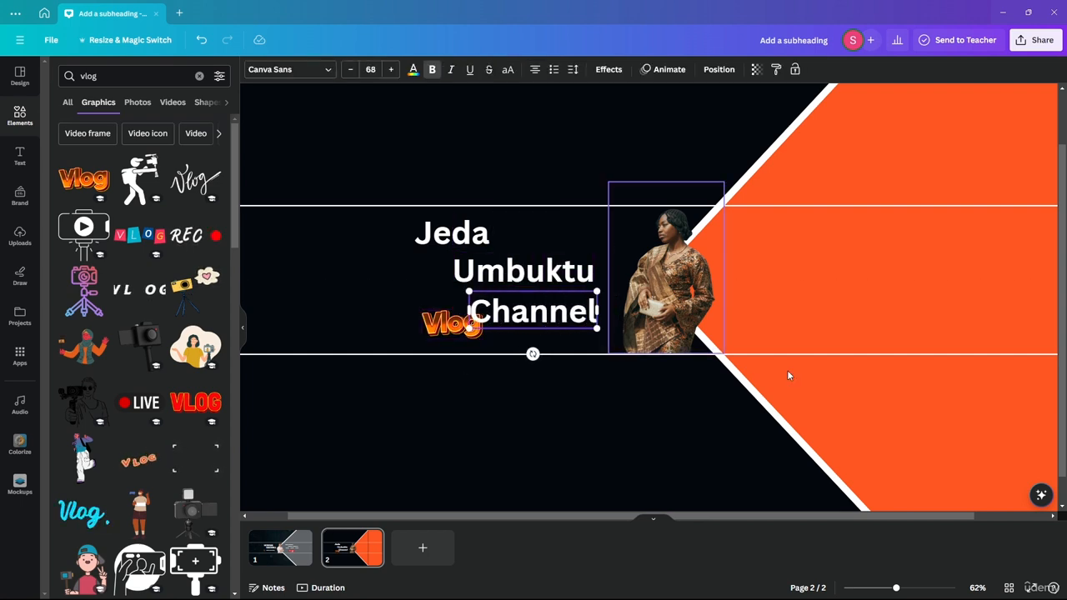
{"action": "left_click", "coordinate": [349, 70]}
{"action": "left_click", "coordinate": [349, 70]}
{"action": "left_click", "coordinate": [349, 70]}
{"action": "left_click", "coordinate": [349, 70]}
{"action": "left_click", "coordinate": [349, 70]}
{"action": "left_click", "coordinate": [349, 70]}
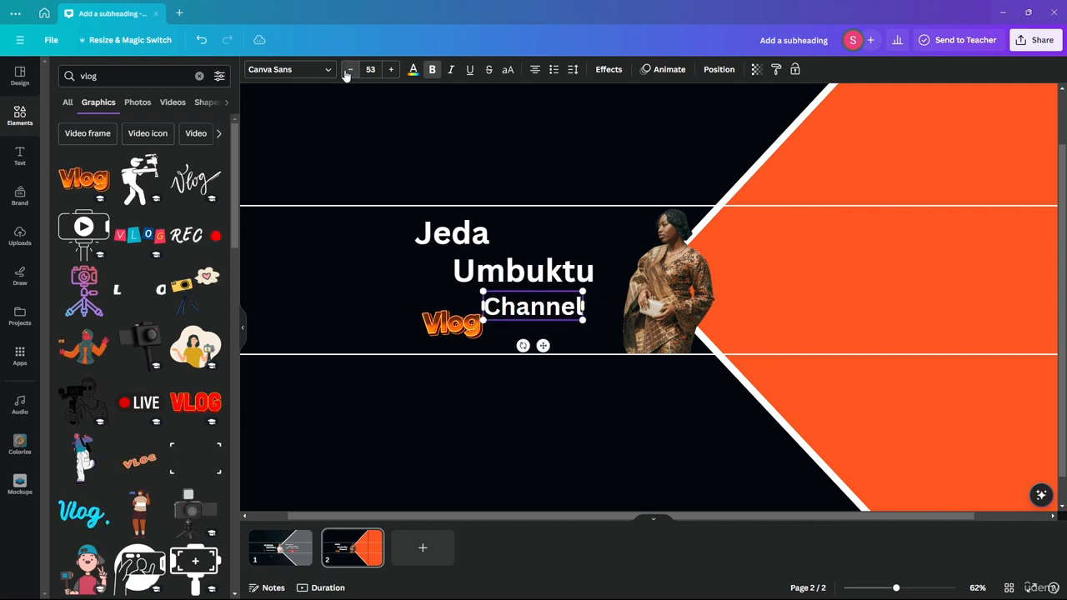
{"action": "left_click", "coordinate": [347, 73]}
{"action": "left_click", "coordinate": [348, 74]}
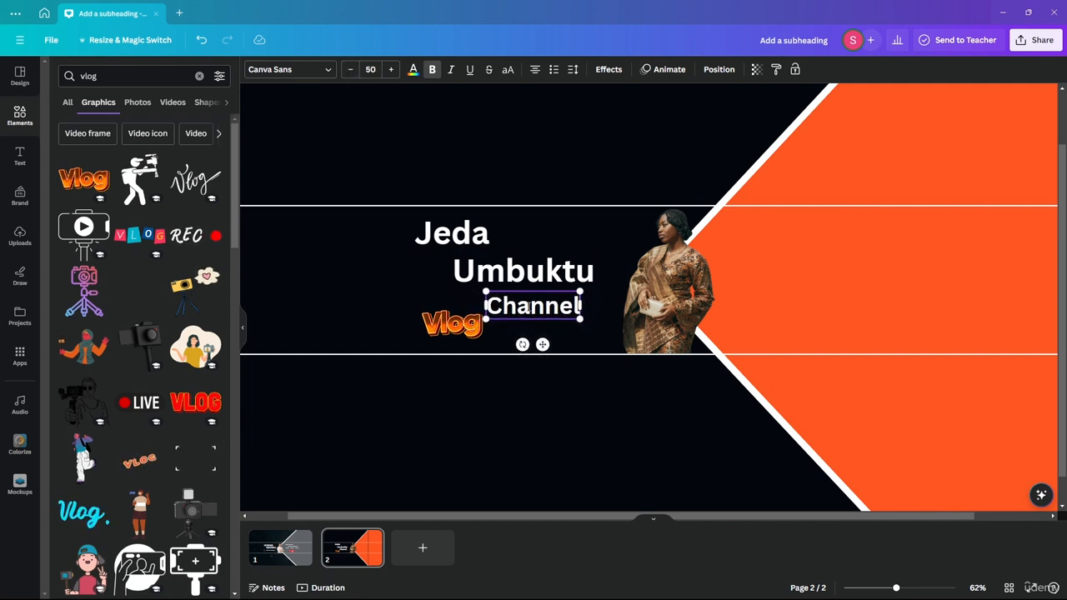
Position and slightly resize the Vlog sticker beside the Channel text.
{"action": "left_click", "coordinate": [452, 325]}
{"action": "left_click_drag", "start_coordinate": [453, 324], "coordinate": [428, 311]}
{"action": "left_click_drag", "start_coordinate": [548, 302], "coordinate": [532, 309]}
{"action": "left_click", "coordinate": [423, 305]}
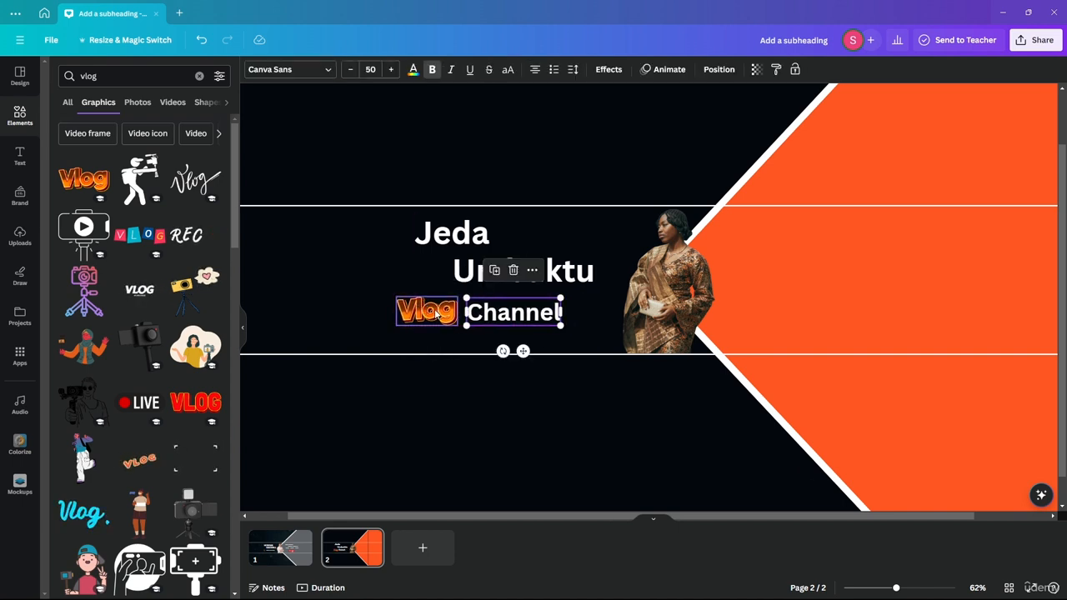
{"action": "left_click_drag", "start_coordinate": [456, 325], "coordinate": [457, 326]}
{"action": "left_click_drag", "start_coordinate": [398, 296], "coordinate": [401, 300]}
Group the Vlog sticker with Channel using Ctrl+G, nudge the group into place, then view page 1.
{"action": "left_click", "coordinate": [507, 315], "text": "shift"}
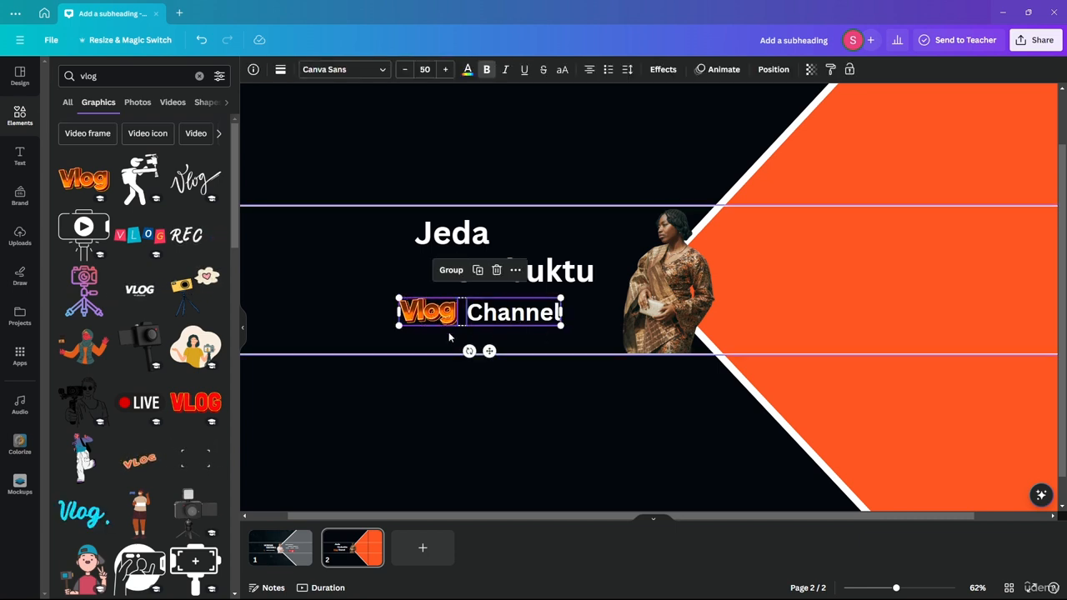
{"action": "left_click", "coordinate": [455, 399]}
{"action": "left_click", "coordinate": [456, 310]}
{"action": "left_click", "coordinate": [554, 314], "text": "shift"}
{"action": "key", "text": "ctrl+g"}
{"action": "mouse_move", "coordinate": [518, 318]}
{"action": "left_mouse_down"}
{"action": "mouse_move", "coordinate": [488, 330]}
{"action": "mouse_move", "coordinate": [510, 329]}
{"action": "left_mouse_up"}
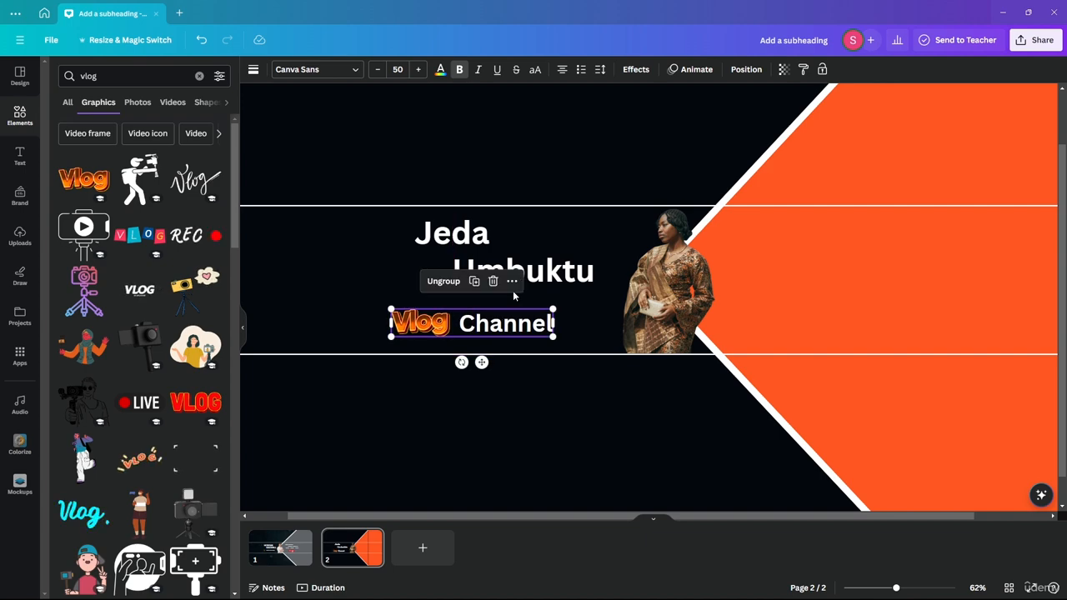
{"action": "left_click", "coordinate": [517, 419]}
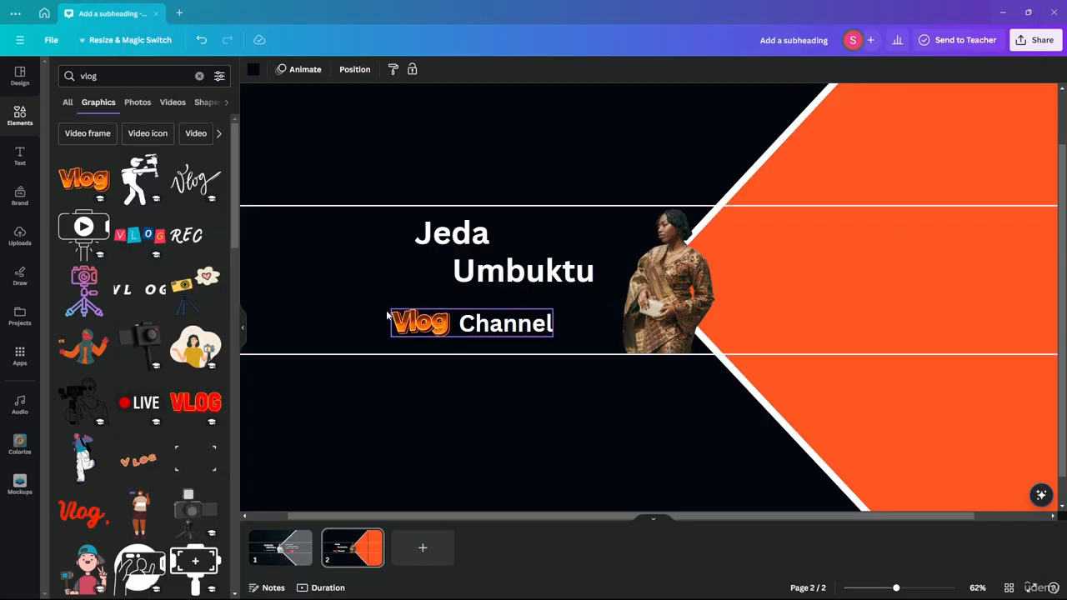
{"action": "left_click_drag", "start_coordinate": [446, 316], "coordinate": [458, 313]}
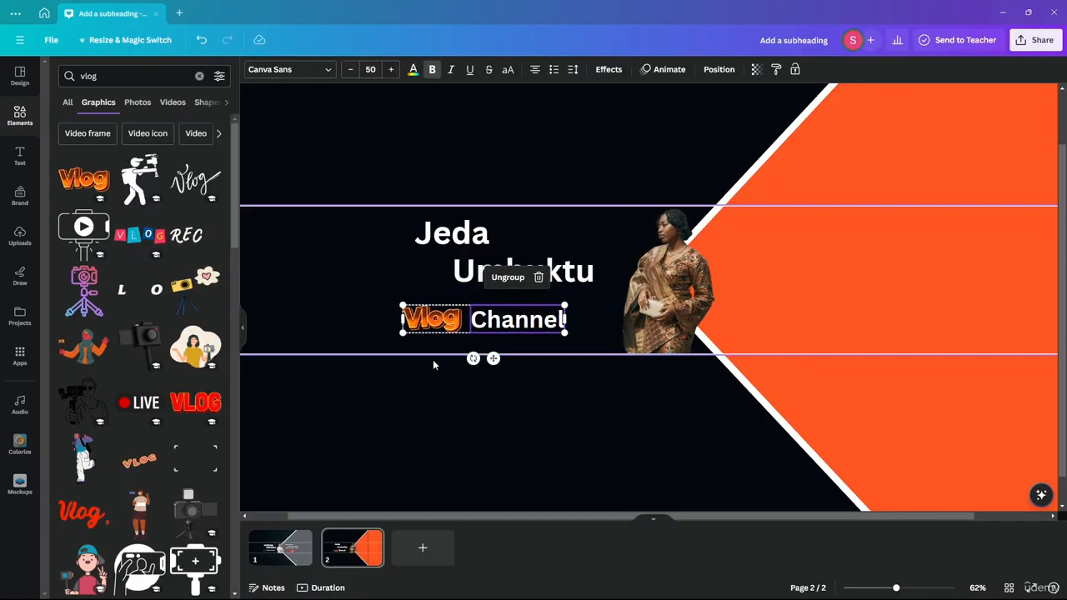
{"action": "left_click", "coordinate": [526, 437]}
{"action": "left_click", "coordinate": [291, 538]}
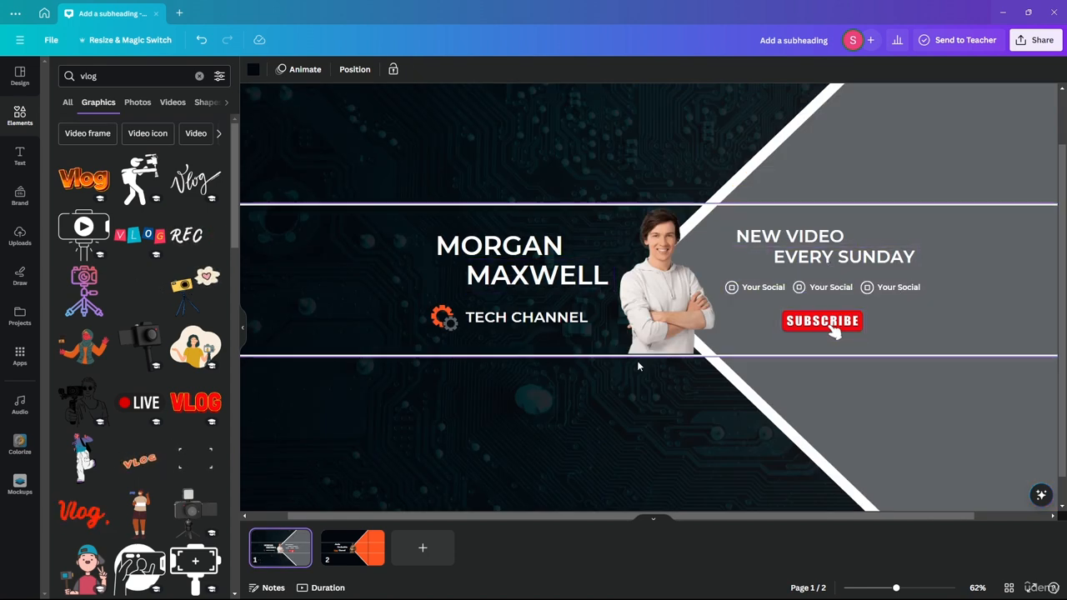
{"action": "left_click", "coordinate": [367, 540]}
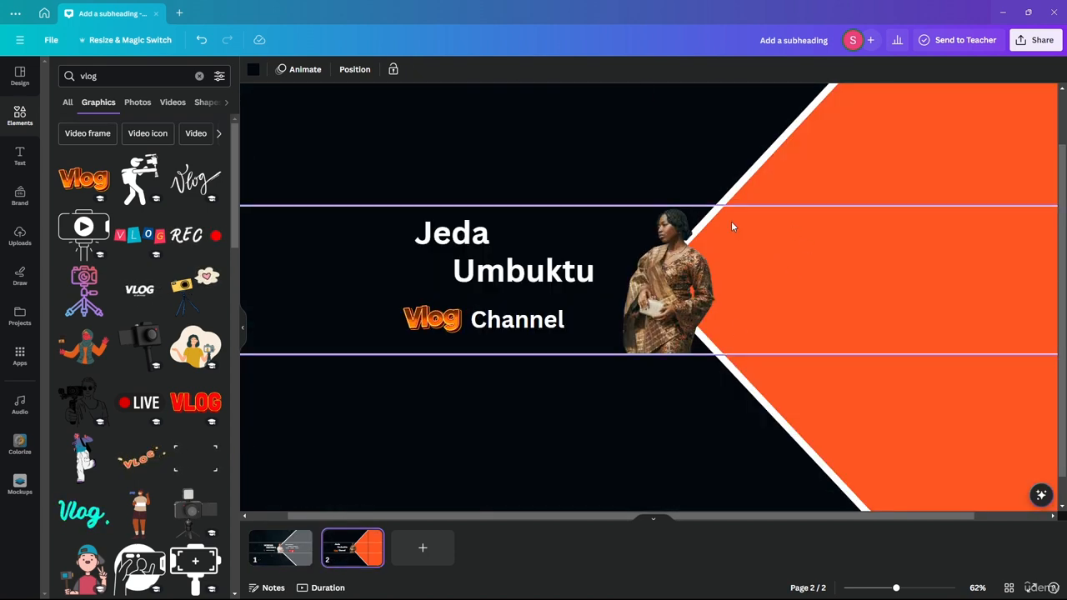
{"action": "left_click", "coordinate": [467, 239]}
{"action": "left_click", "coordinate": [490, 273], "text": "shift"}
{"action": "left_click_drag", "start_coordinate": [488, 276], "coordinate": [828, 278]}
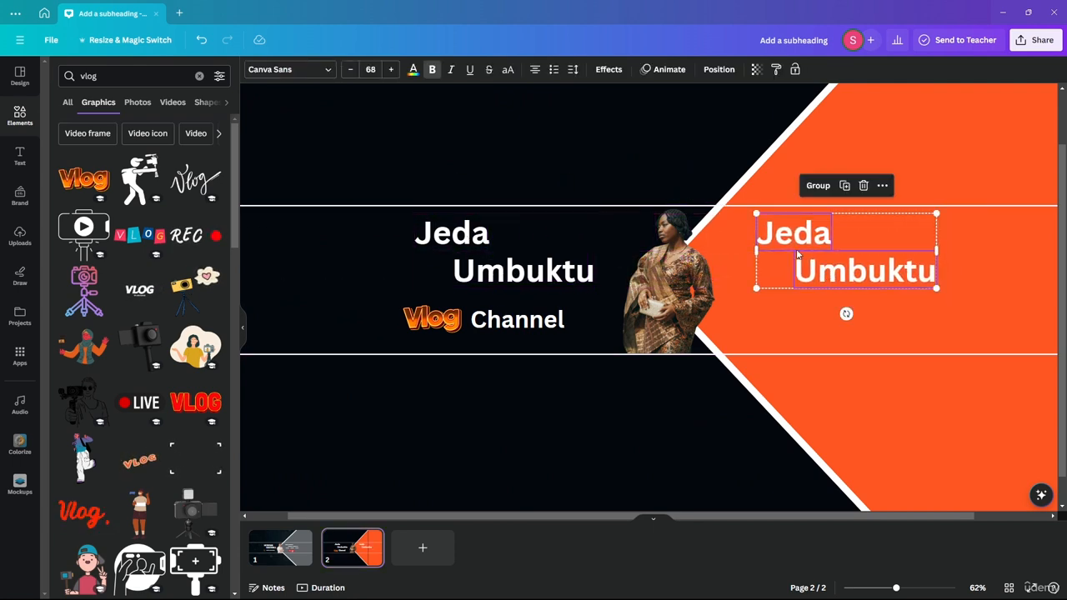
{"action": "left_click", "coordinate": [413, 69]}
{"action": "left_click", "coordinate": [90, 137]}
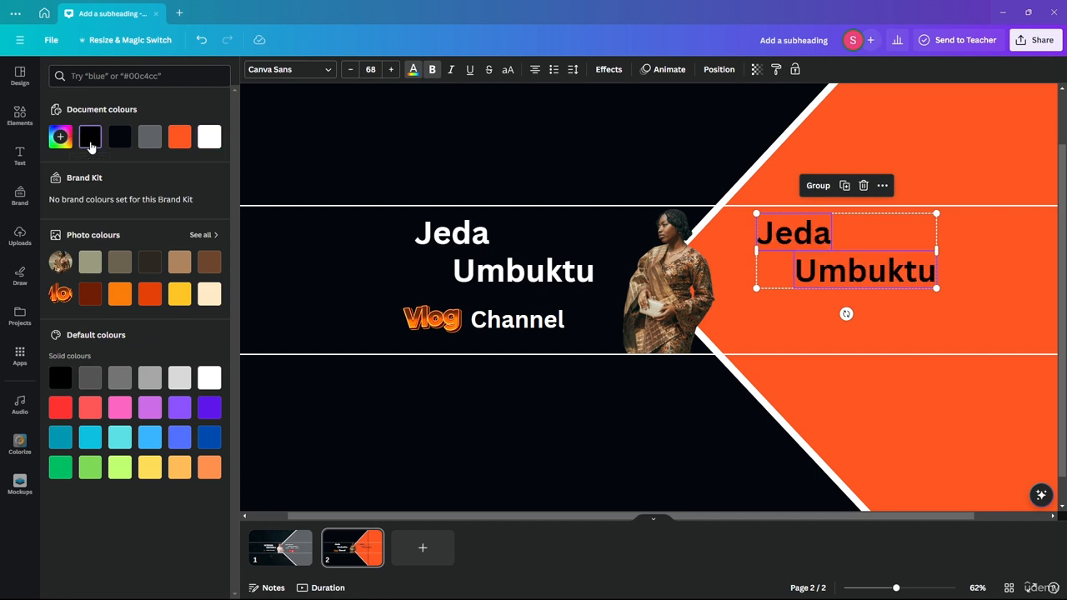
{"action": "left_click", "coordinate": [565, 159]}
Retype the black copies as 'New Content' and 'Every 3 days', shifting them right.
{"action": "double_click", "coordinate": [788, 235]}
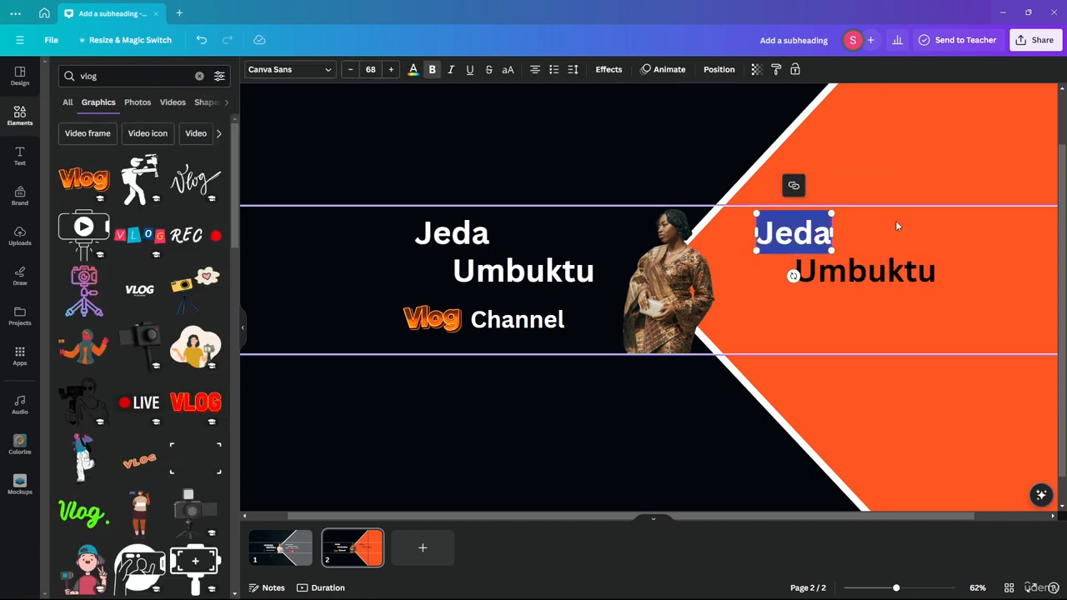
{"action": "type", "text": "New con"}
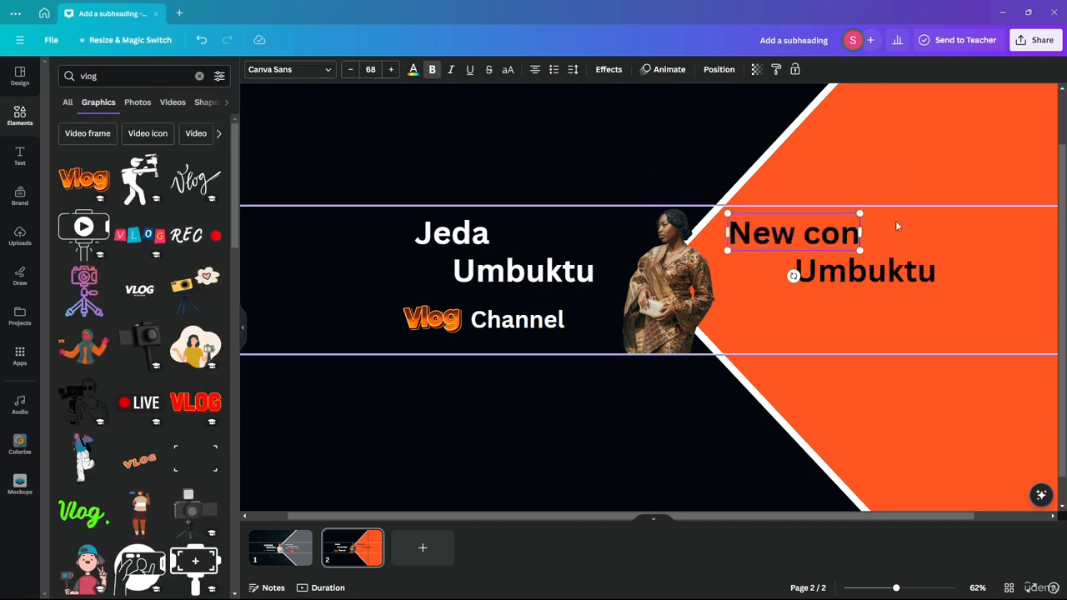
{"action": "key", "text": "BackSpace"}
{"action": "key", "text": "BackSpace"}
{"action": "key", "text": "BackSpace"}
{"action": "type", "text": "Conte"}
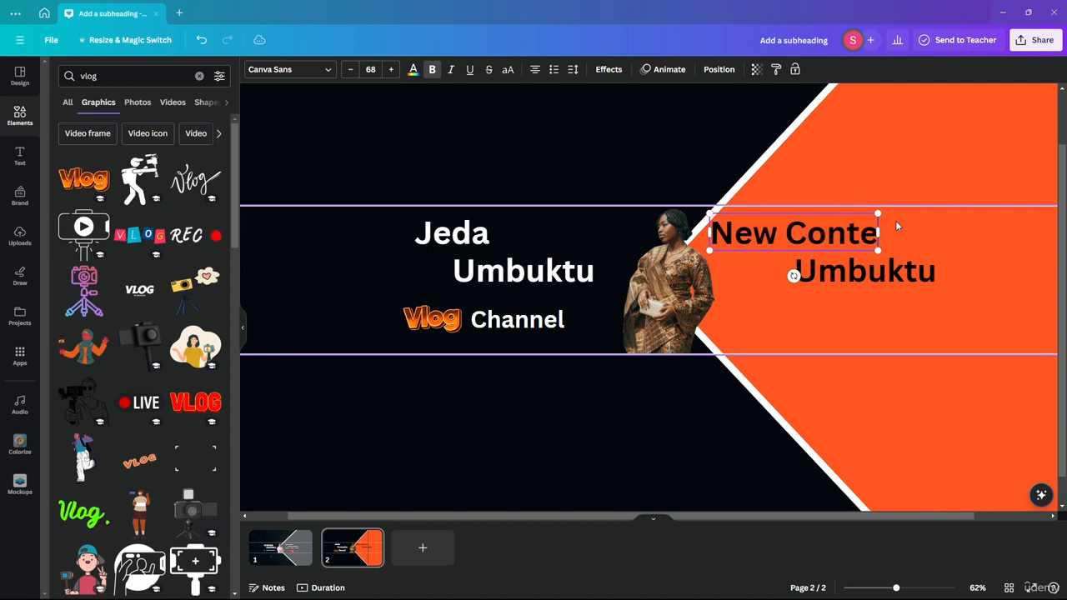
{"action": "type", "text": "nt"}
{"action": "left_click_drag", "start_coordinate": [705, 233], "coordinate": [755, 233]}
{"action": "double_click", "coordinate": [888, 272]}
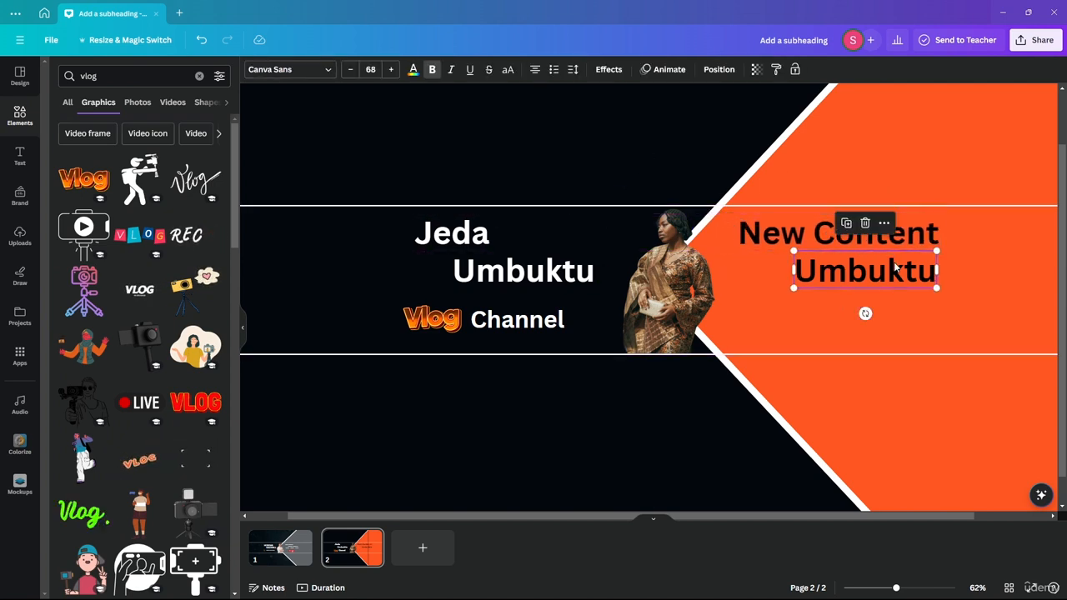
{"action": "type", "text": "Eve"}
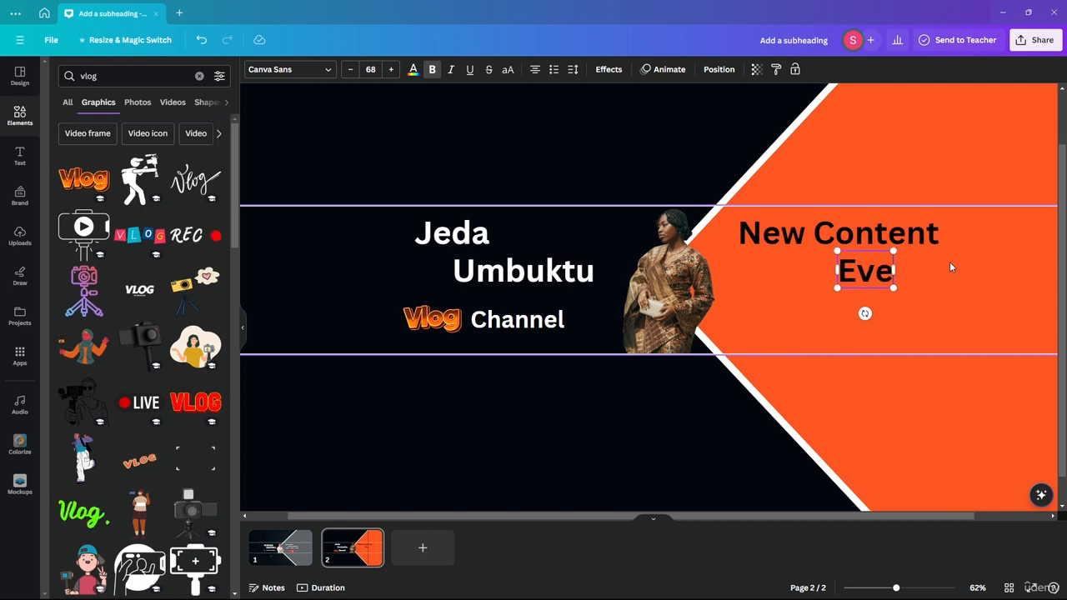
{"action": "type", "text": "ry 3 days"}
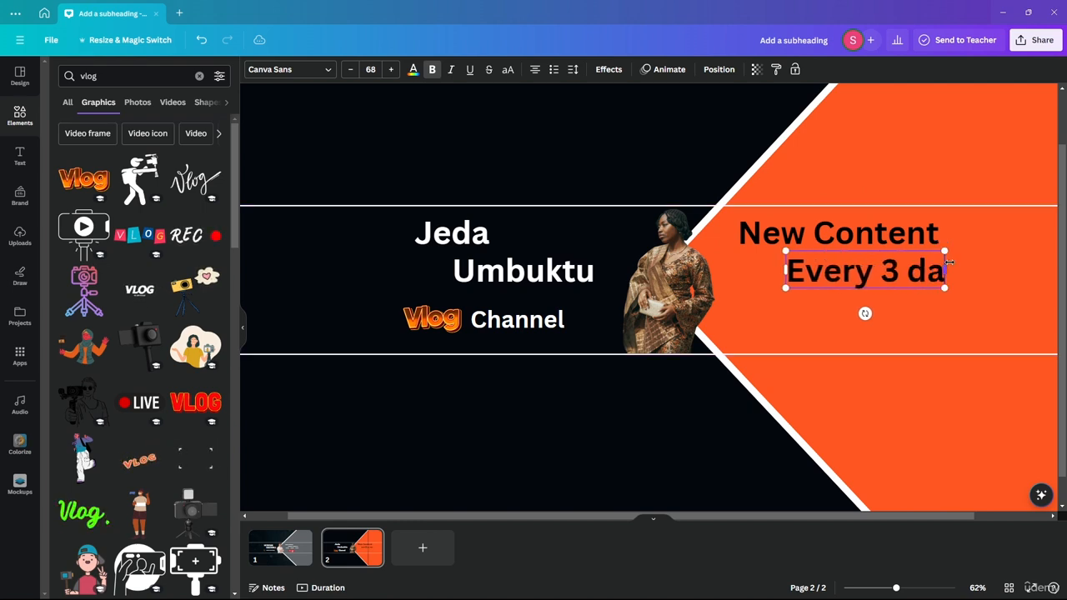
{"action": "left_click", "coordinate": [572, 127]}
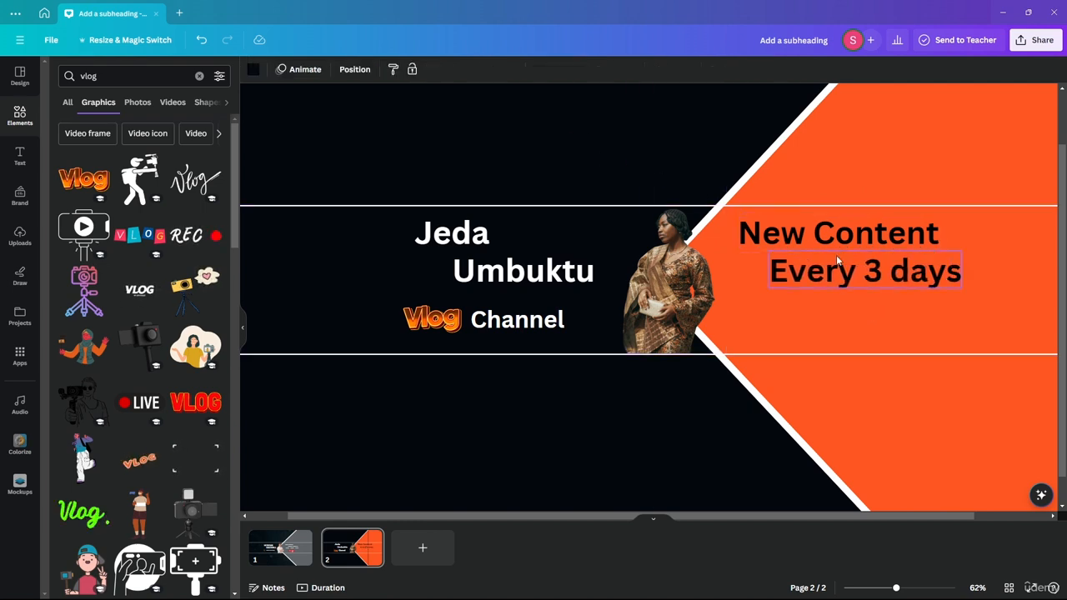
{"action": "left_click_drag", "start_coordinate": [843, 268], "coordinate": [887, 268]}
Lower the Jeda/Umbuktu pair and the New Content/Every 3 days pair slightly.
{"action": "left_click", "coordinate": [856, 240]}
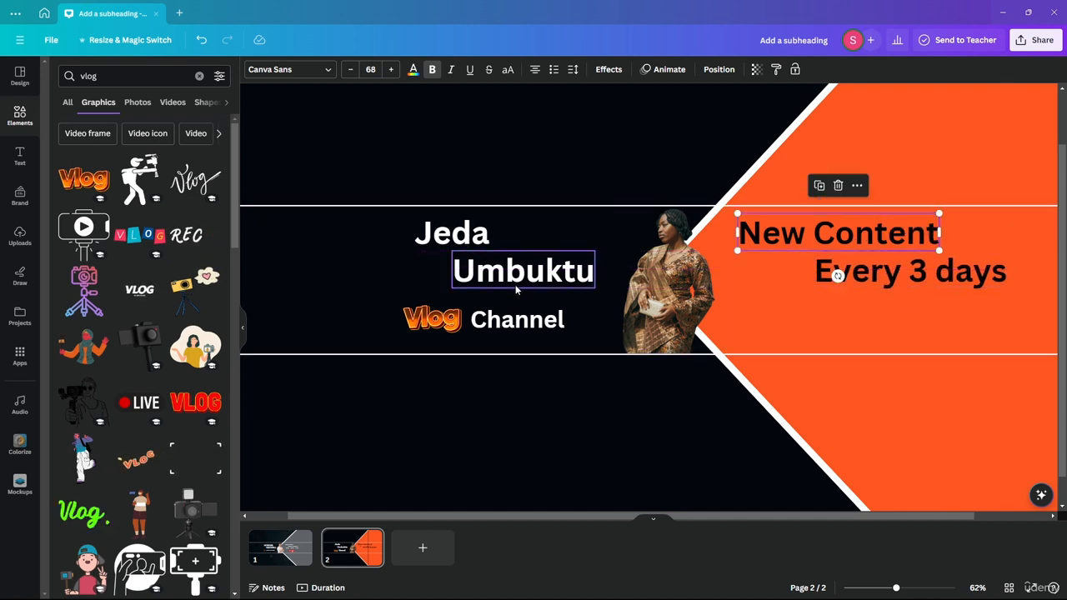
{"action": "left_click", "coordinate": [518, 283]}
{"action": "left_click", "coordinate": [444, 241], "text": "shift"}
{"action": "left_click_drag", "start_coordinate": [443, 241], "coordinate": [444, 249]}
{"action": "left_click", "coordinate": [907, 265]}
{"action": "left_click", "coordinate": [879, 232], "text": "shift"}
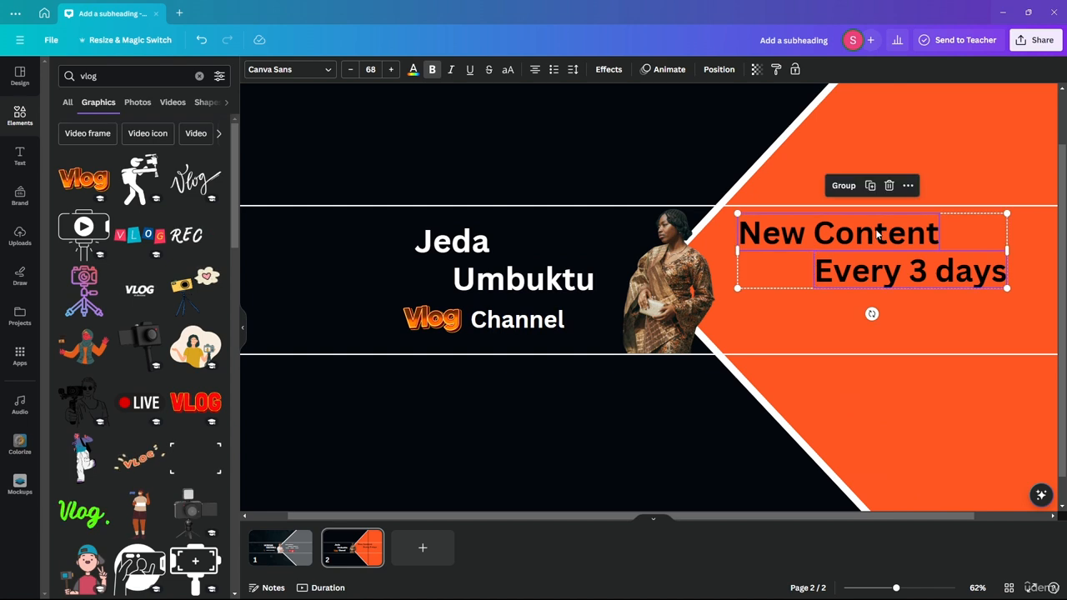
{"action": "mouse_move", "coordinate": [879, 232]}
{"action": "left_mouse_down"}
{"action": "mouse_move", "coordinate": [878, 248]}
{"action": "mouse_move", "coordinate": [891, 243]}
{"action": "left_mouse_up"}
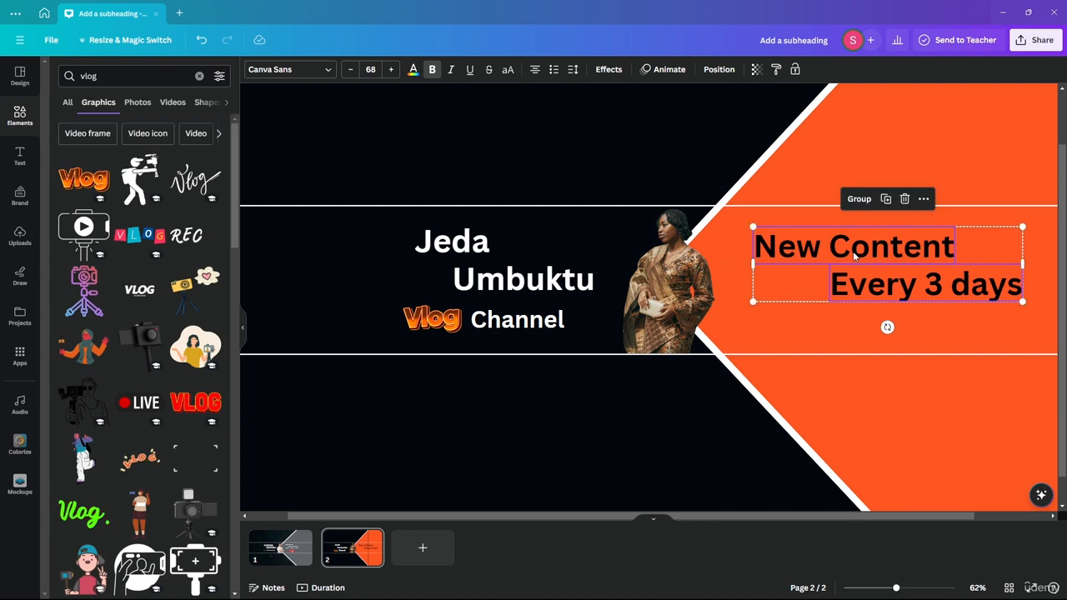
Shift the Jeda/Umbuktu/Channel group left and New Content slightly right.
{"action": "scroll", "coordinate": [613, 267], "scroll_direction": "down", "scroll_amount": 3}
{"action": "scroll", "coordinate": [613, 325], "scroll_direction": "up", "scroll_amount": 2}
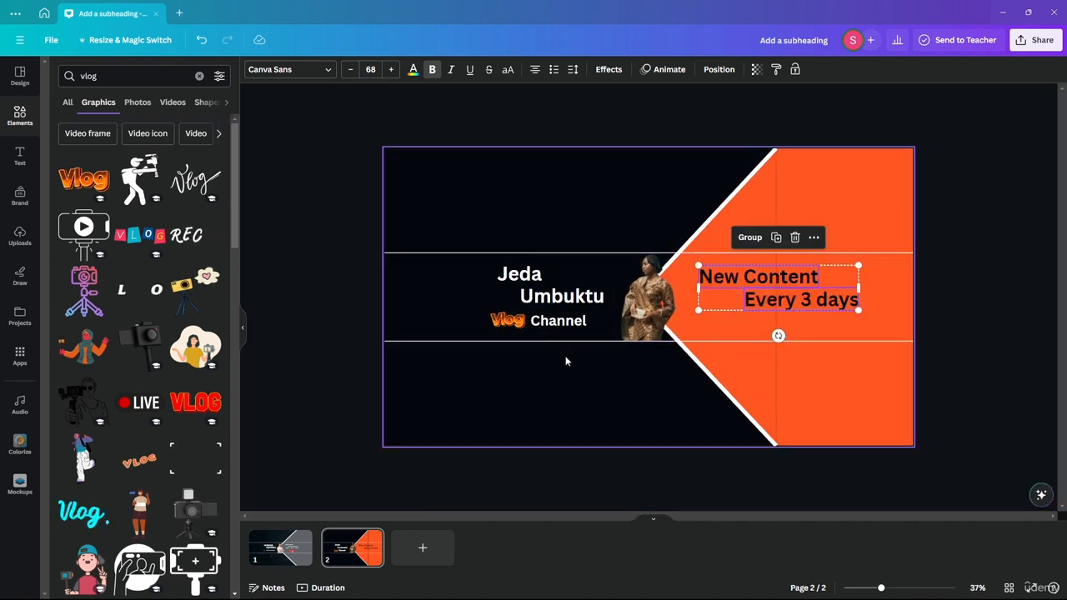
{"action": "left_click", "coordinate": [538, 288]}
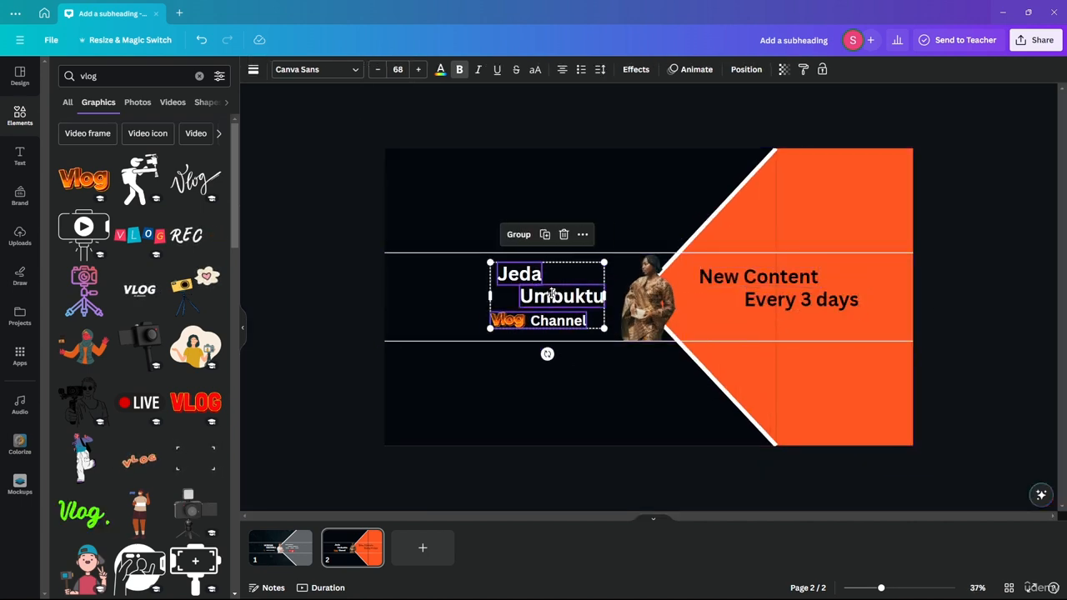
{"action": "left_click_drag", "start_coordinate": [550, 293], "coordinate": [525, 293]}
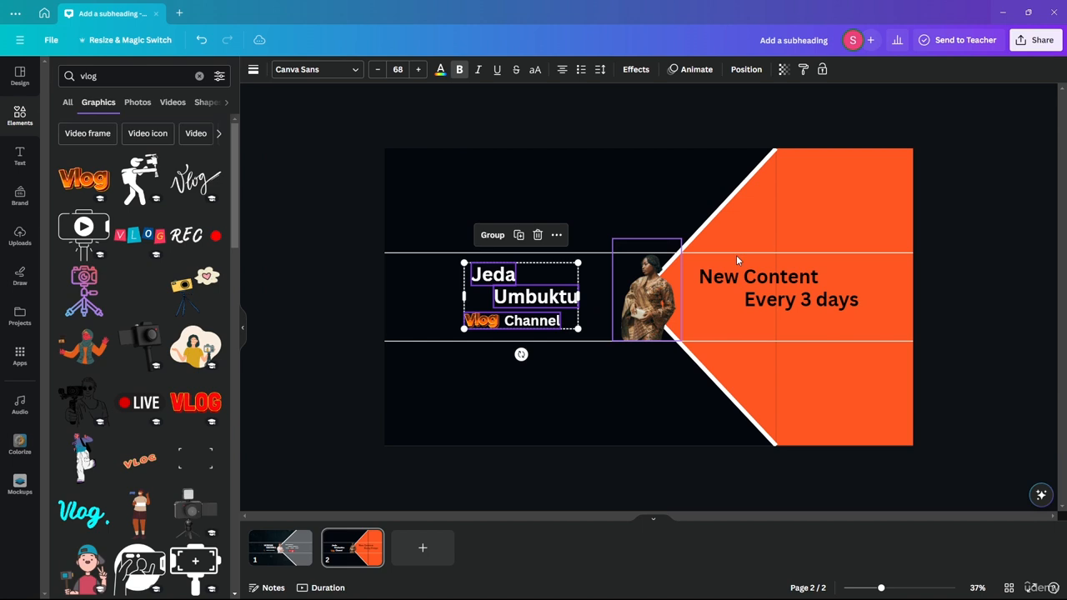
{"action": "left_click", "coordinate": [790, 279]}
{"action": "left_click_drag", "start_coordinate": [790, 279], "coordinate": [813, 274]}
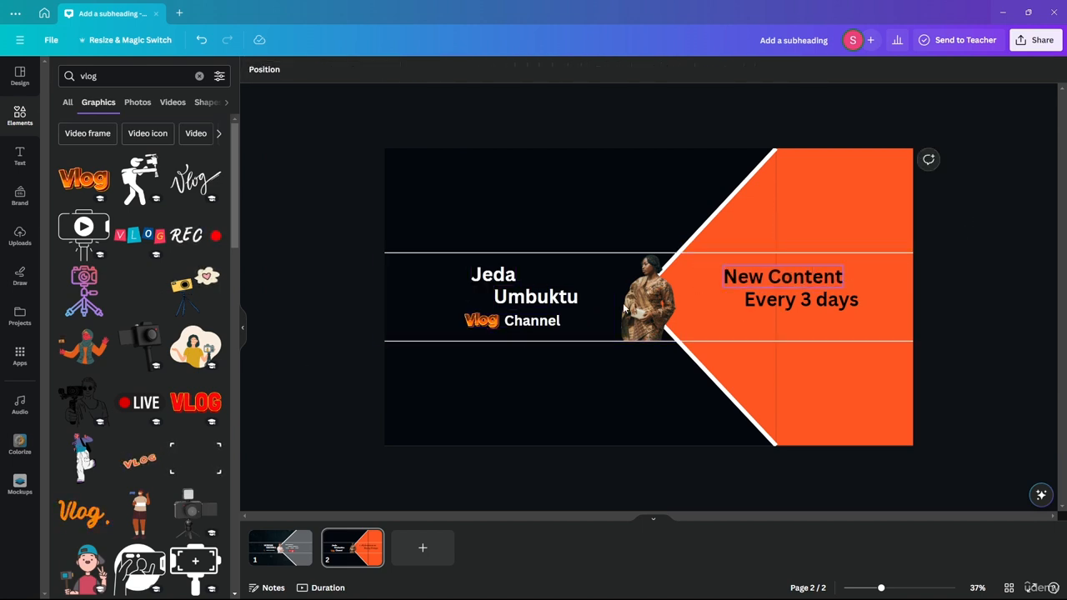
Compare with page 1, return to page 2, and start a new element search.
{"action": "left_click", "coordinate": [282, 549]}
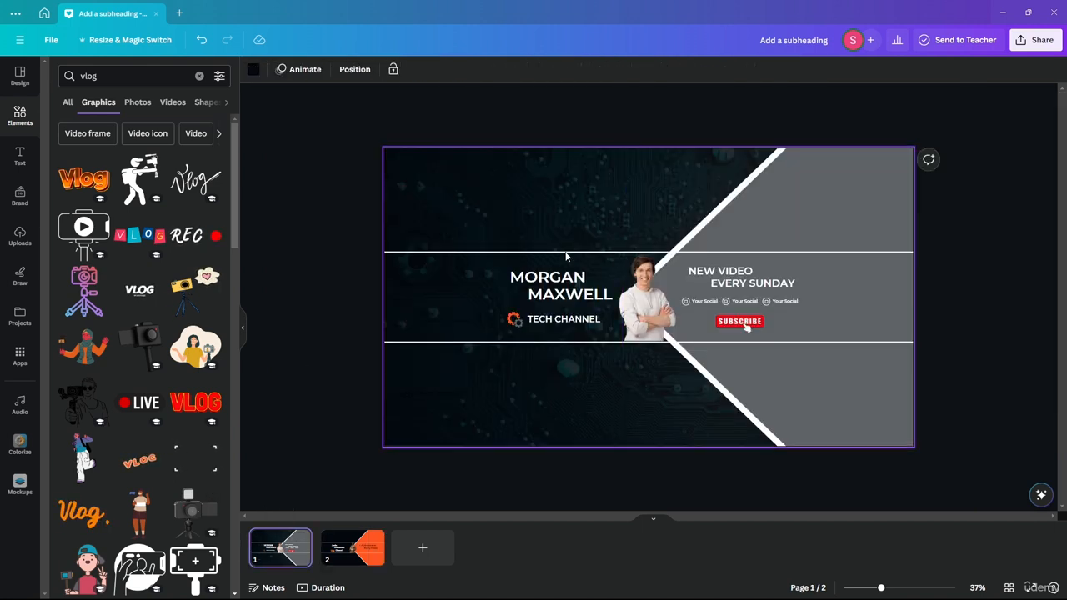
{"action": "left_click", "coordinate": [350, 543]}
{"action": "scroll", "coordinate": [839, 330], "scroll_direction": "up", "scroll_amount": 5}
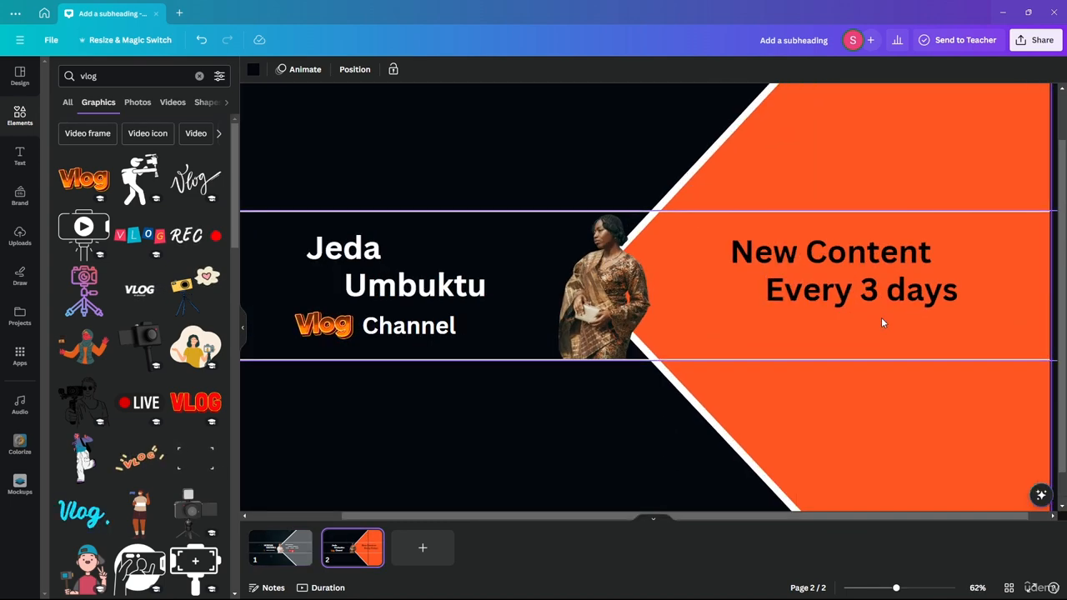
{"action": "left_click", "coordinate": [83, 80]}
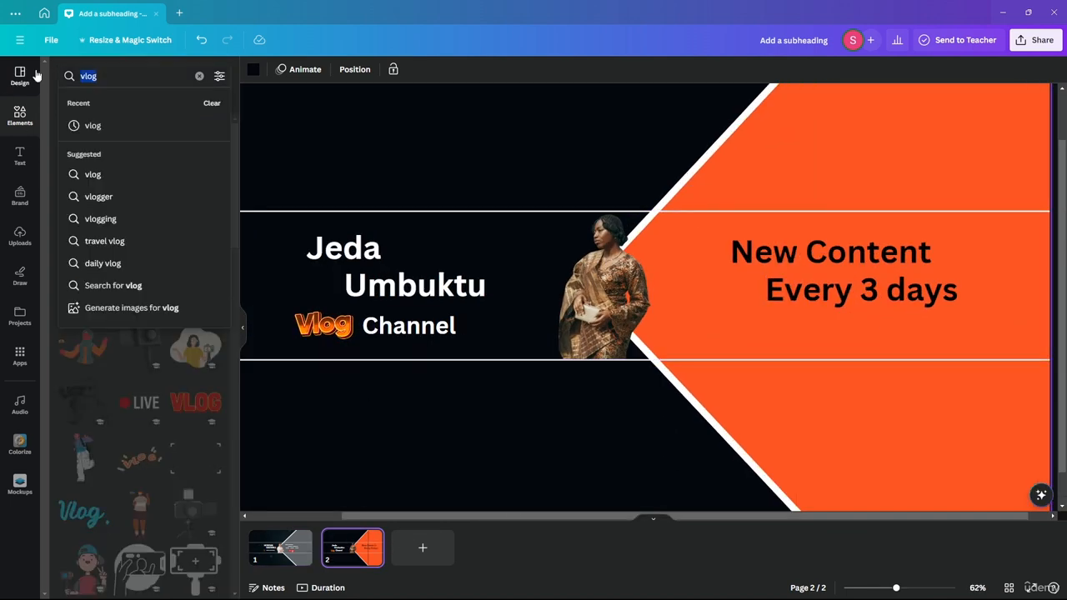
Search Elements for 'social link' and drag the search-bar graphic onto the banner.
{"action": "key", "text": "BackSpace"}
{"action": "type", "text": "social li"}
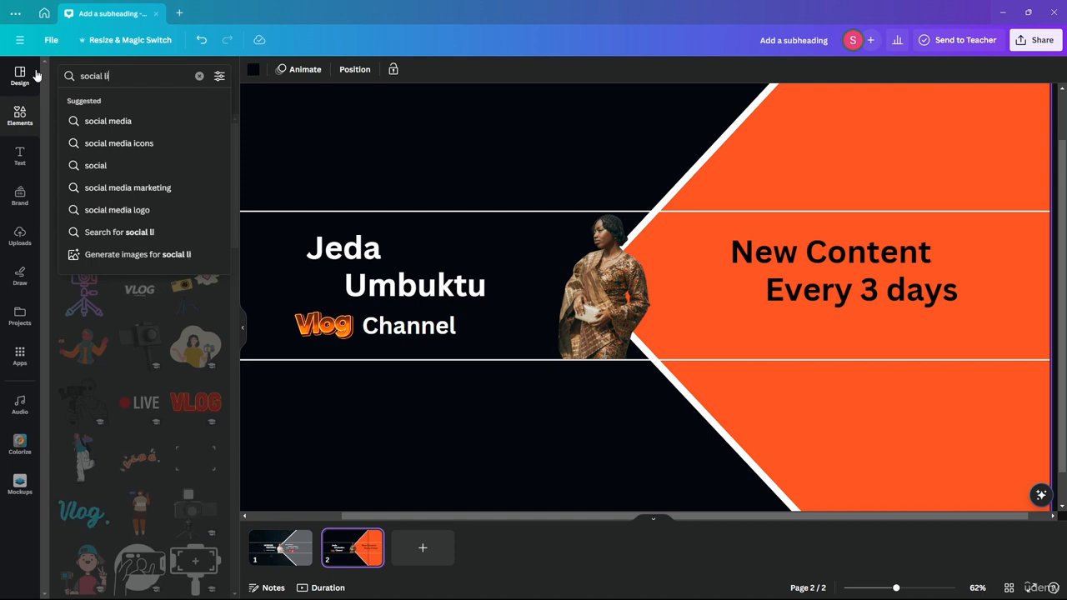
{"action": "type", "text": "nk"}
{"action": "key", "text": "Return"}
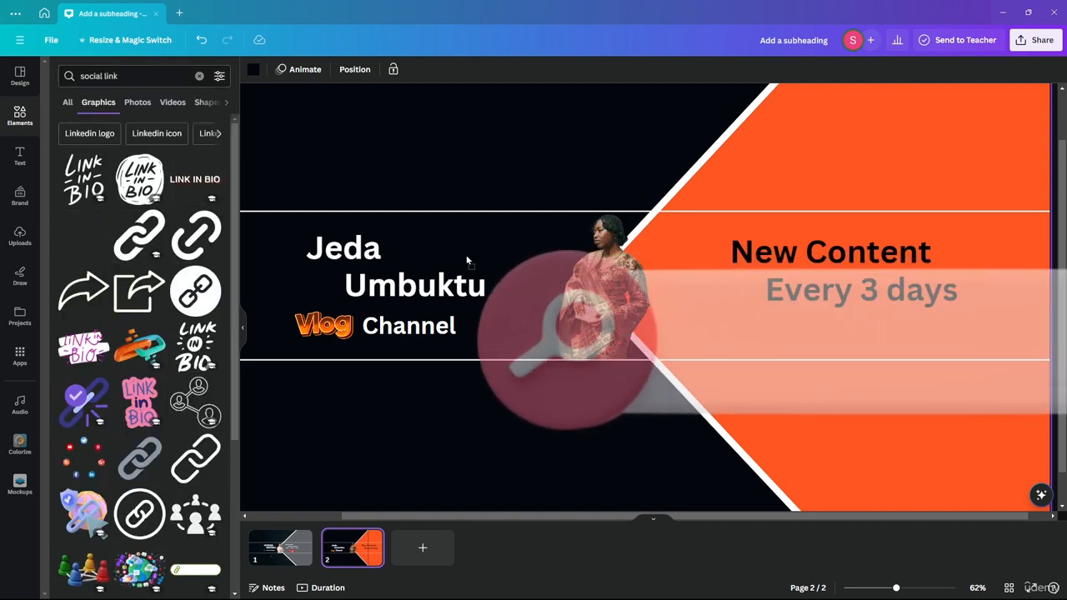
{"action": "left_click_drag", "start_coordinate": [467, 260], "coordinate": [362, 143]}
{"action": "left_click_drag", "start_coordinate": [575, 254], "coordinate": [575, 258]}
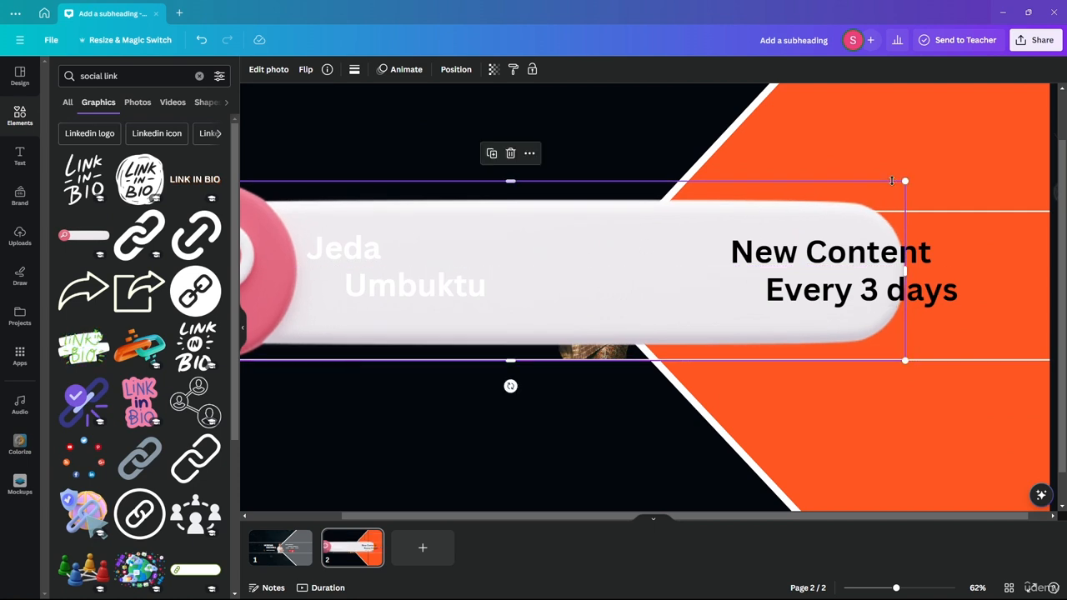
Shrink the link bar and place it below the name on the black band.
{"action": "left_click_drag", "start_coordinate": [889, 189], "coordinate": [736, 288]}
{"action": "left_click", "coordinate": [525, 290]}
{"action": "left_click_drag", "start_coordinate": [639, 289], "coordinate": [737, 320]}
{"action": "left_click_drag", "start_coordinate": [830, 342], "coordinate": [728, 316]}
{"action": "left_click", "coordinate": [708, 269]}
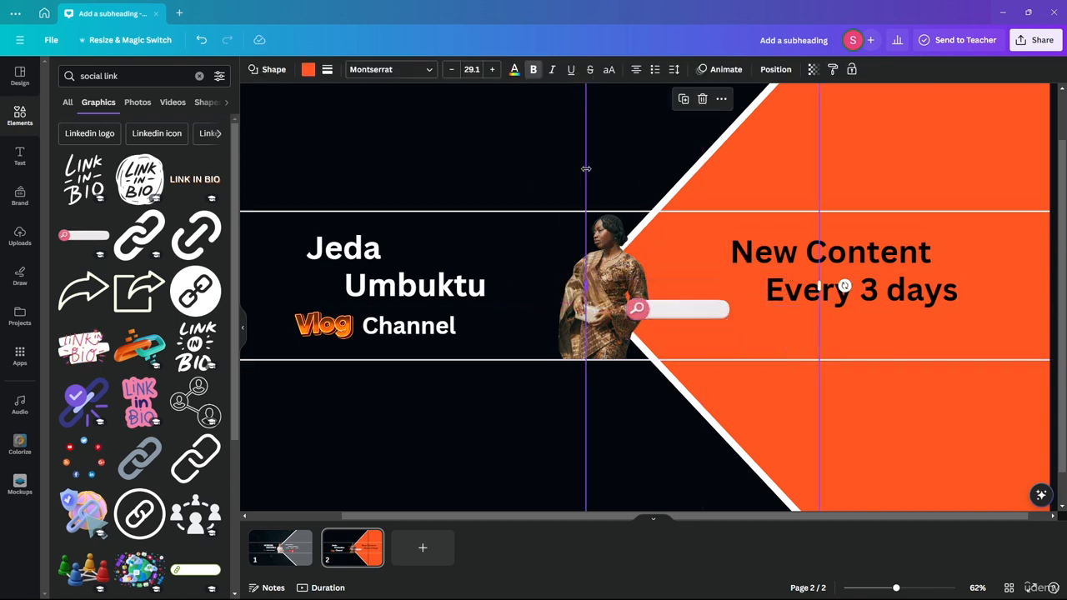
{"action": "scroll", "coordinate": [707, 269], "scroll_direction": "down", "scroll_amount": 3}
{"action": "left_click", "coordinate": [968, 327]}
{"action": "scroll", "coordinate": [710, 319], "scroll_direction": "up", "scroll_amount": 1}
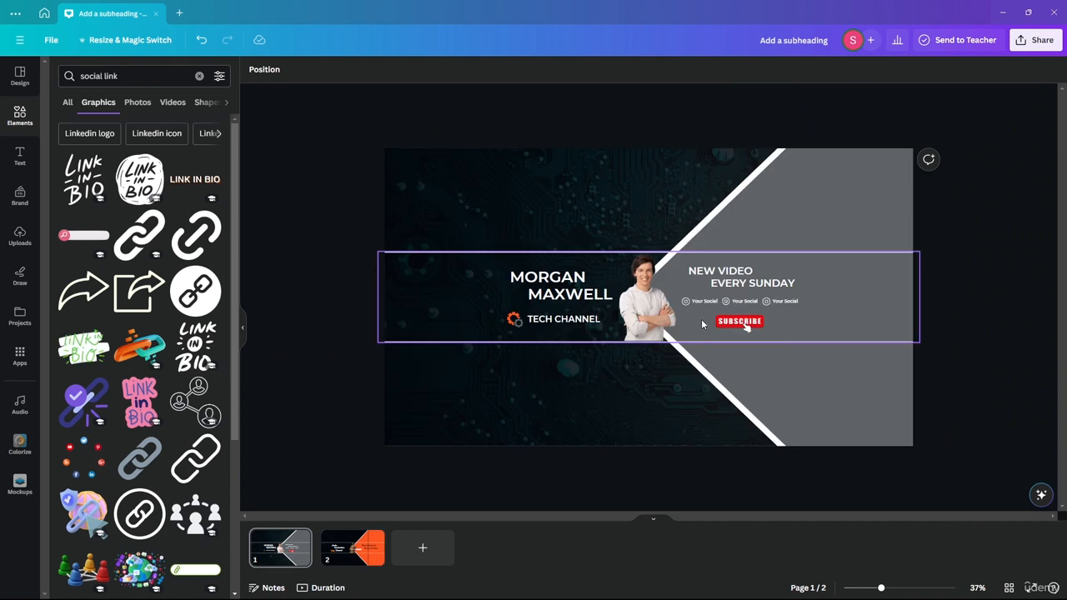
{"action": "scroll", "coordinate": [540, 314], "scroll_direction": "down", "scroll_amount": 1}
{"action": "left_click_drag", "start_coordinate": [691, 310], "coordinate": [438, 353]}
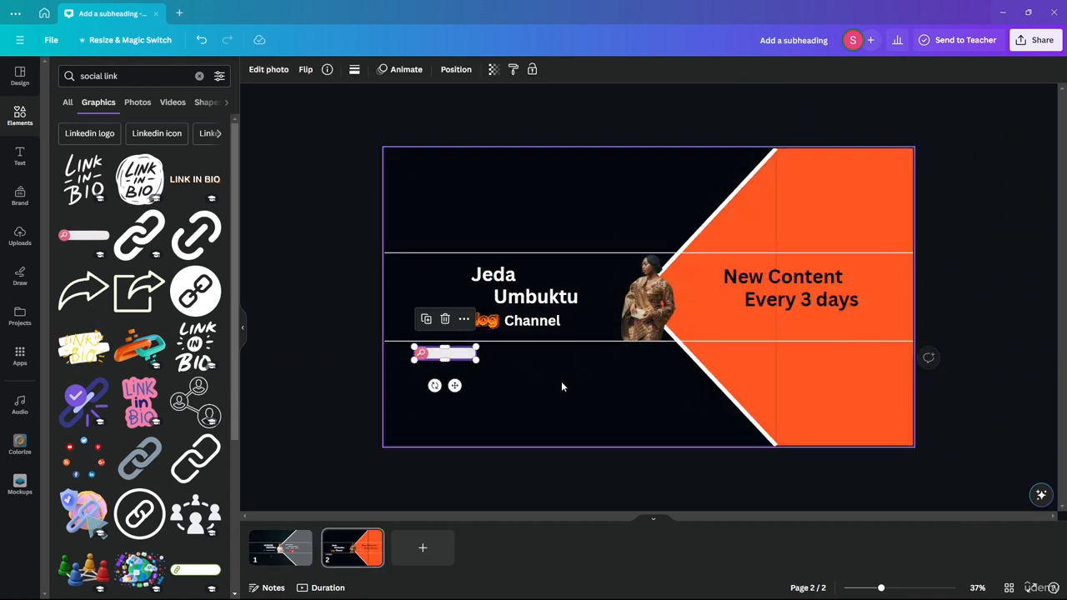
Alt-drag copies of the link bar to make a row of three under Vlog Channel.
{"action": "left_click", "coordinate": [471, 465]}
{"action": "scroll", "coordinate": [496, 410], "scroll_direction": "up", "scroll_amount": 2}
{"action": "left_click_drag", "start_coordinate": [339, 362], "coordinate": [588, 365]}
{"action": "scroll", "coordinate": [588, 413], "scroll_direction": "down", "scroll_amount": 2}
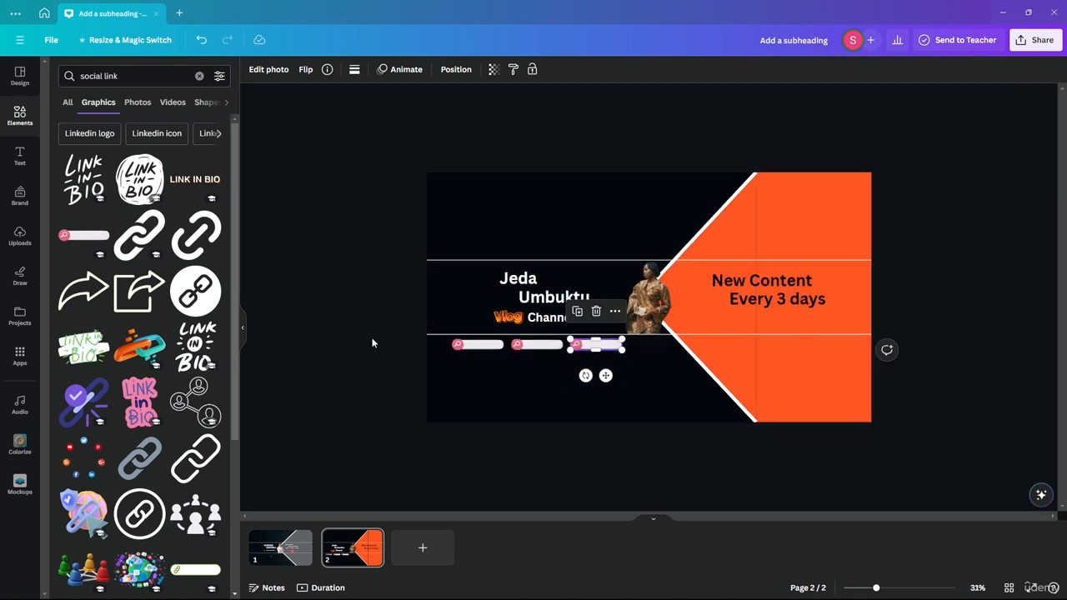
{"action": "left_click", "coordinate": [362, 336]}
{"action": "scroll", "coordinate": [923, 360], "scroll_direction": "up", "scroll_amount": 1}
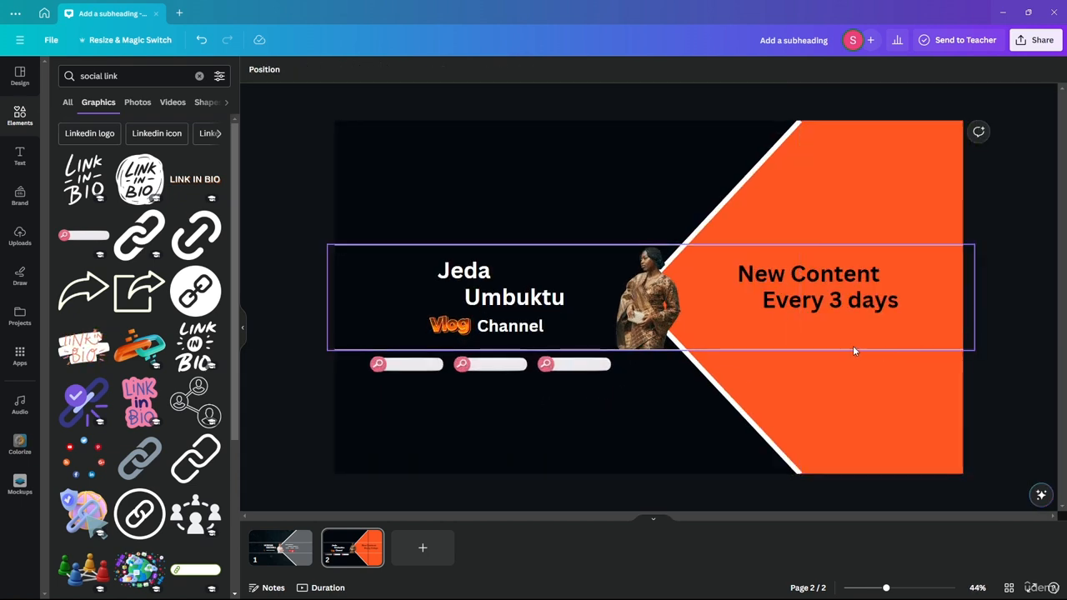
{"action": "left_click", "coordinate": [280, 548]}
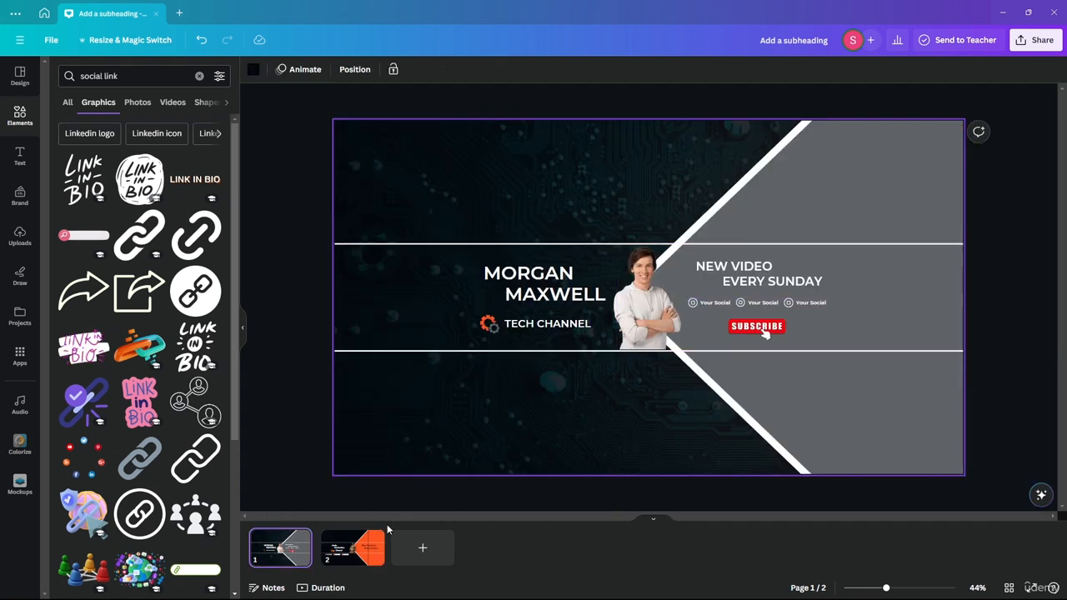
{"action": "left_click", "coordinate": [360, 550]}
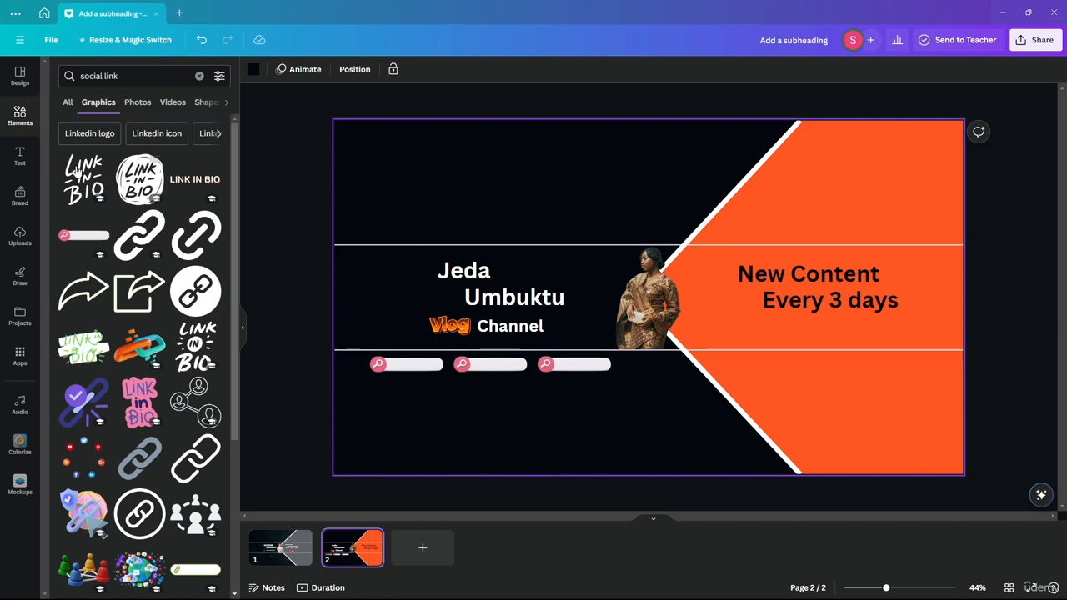
Replace the Elements search with 'subs' to find subscribe graphics.
{"action": "left_click", "coordinate": [136, 76]}
{"action": "triple_click", "coordinate": [136, 76]}
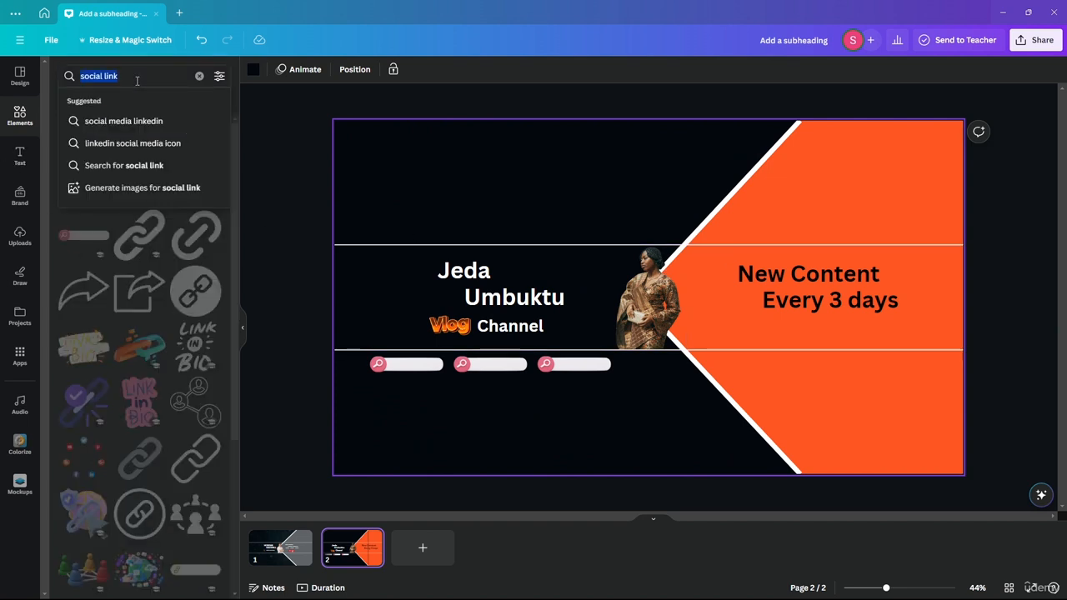
{"action": "type", "text": "subscribe"}
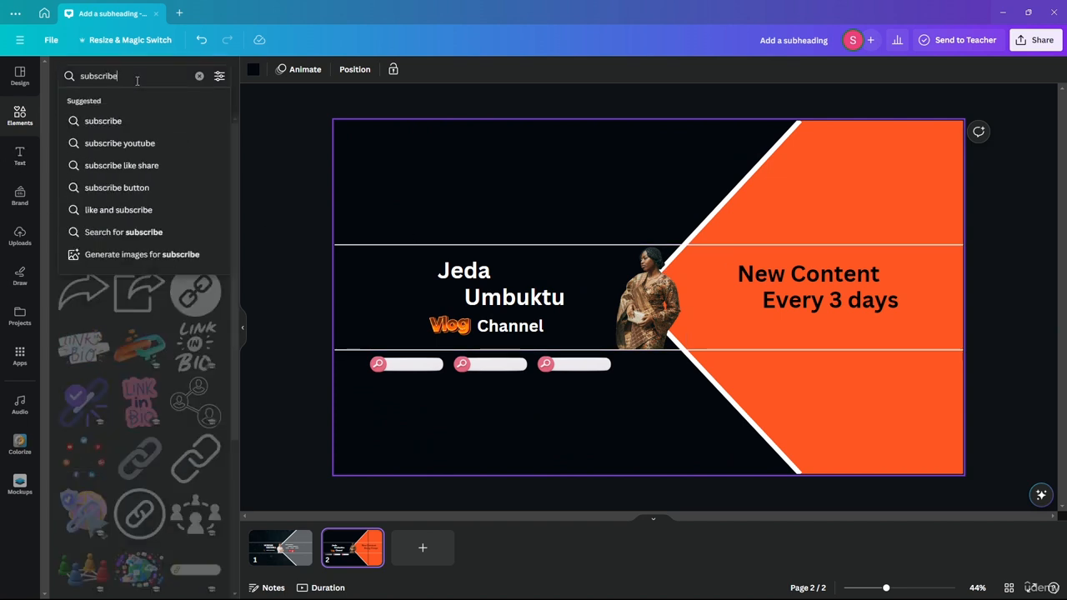
{"action": "key", "text": "Return"}
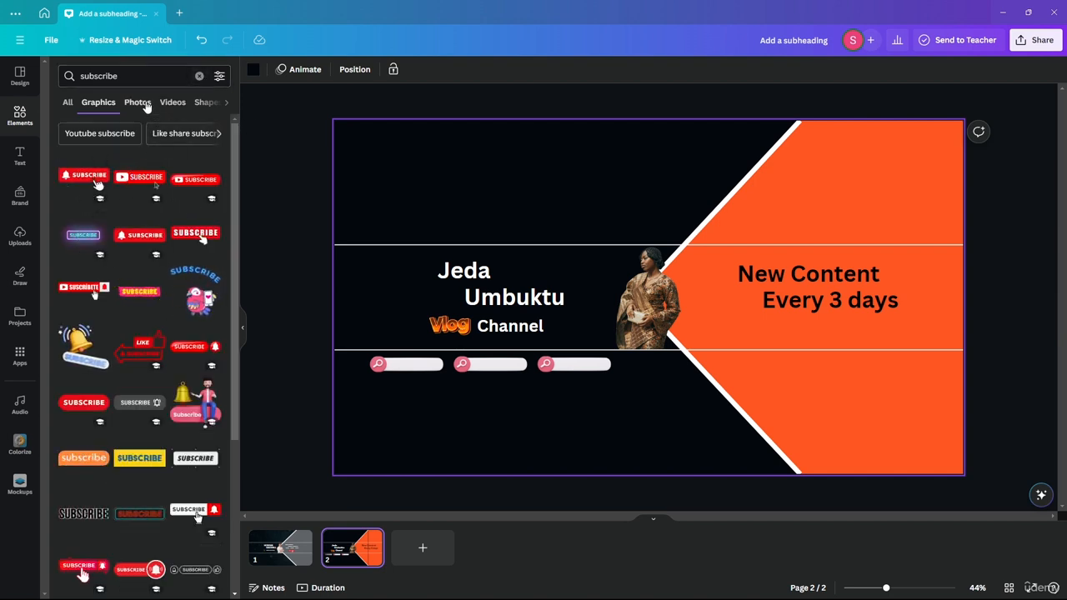
{"action": "left_click", "coordinate": [131, 77]}
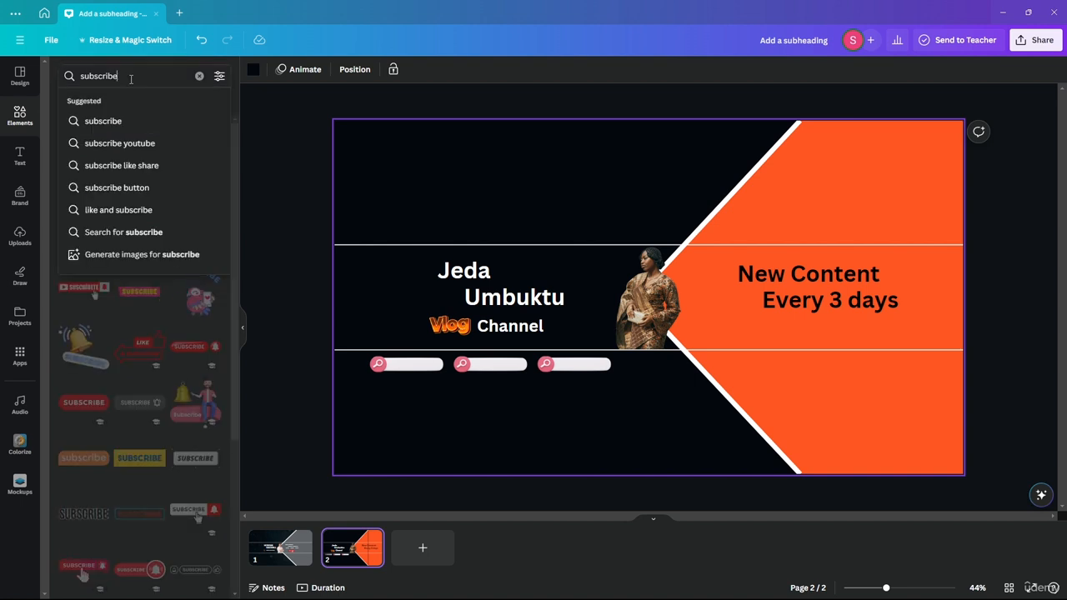
{"action": "left_click", "coordinate": [199, 371]}
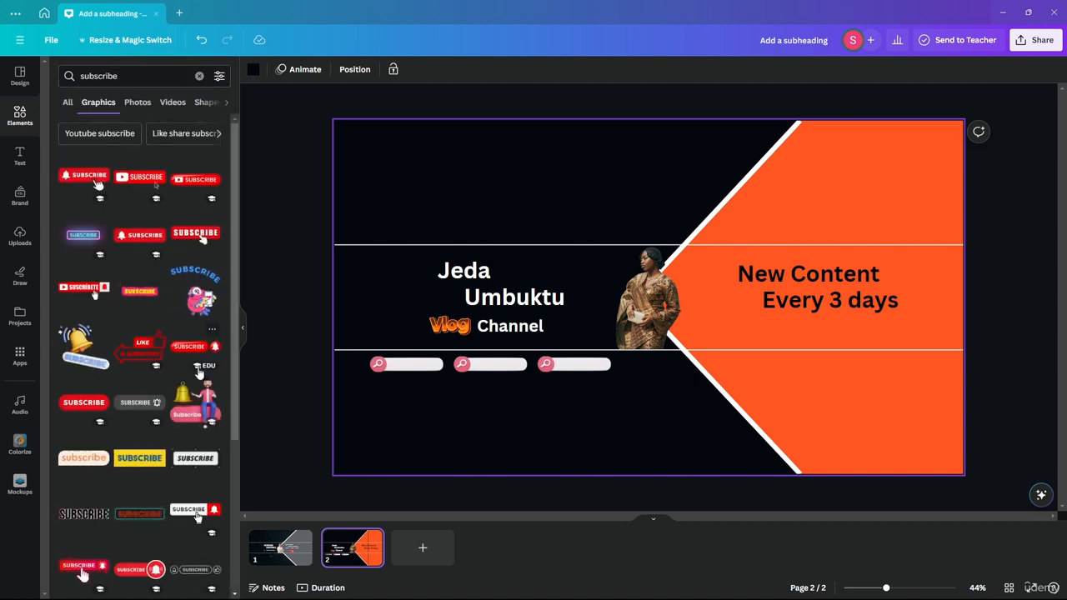
Add the red SUBSCRIBE-with-bell graphic, shrink it and place it below the link bars.
{"action": "left_click_drag", "start_coordinate": [191, 346], "coordinate": [775, 354]}
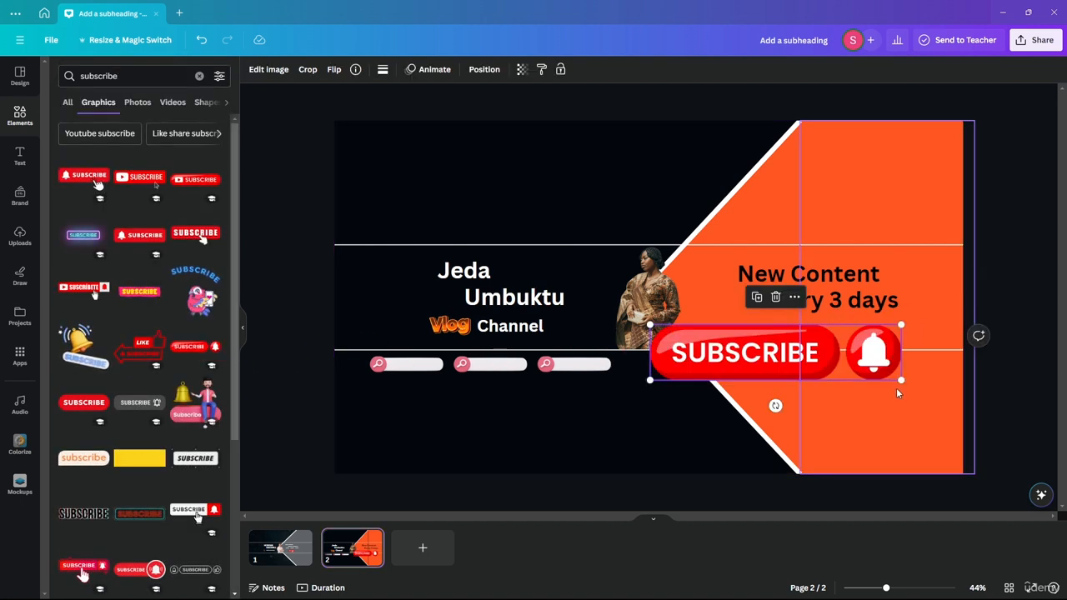
{"action": "left_click_drag", "start_coordinate": [900, 384], "coordinate": [762, 352]}
{"action": "left_click_drag", "start_coordinate": [700, 330], "coordinate": [795, 336]}
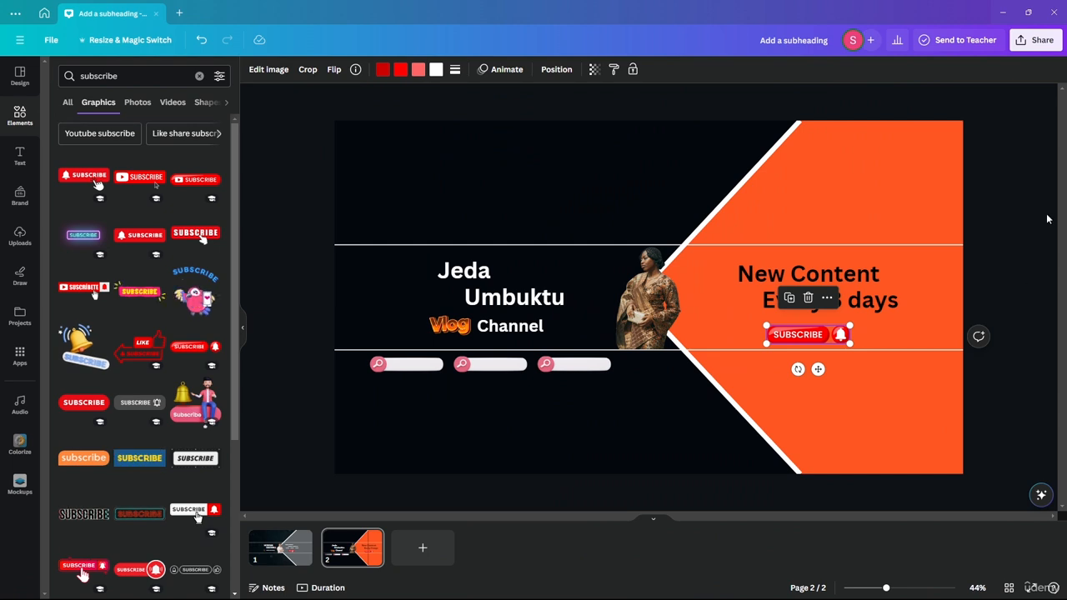
{"action": "left_click", "coordinate": [1015, 231]}
{"action": "left_click_drag", "start_coordinate": [774, 333], "coordinate": [453, 390]}
Reposition the New Content and Every 3 days text lines on the orange panel.
{"action": "left_click", "coordinate": [750, 277]}
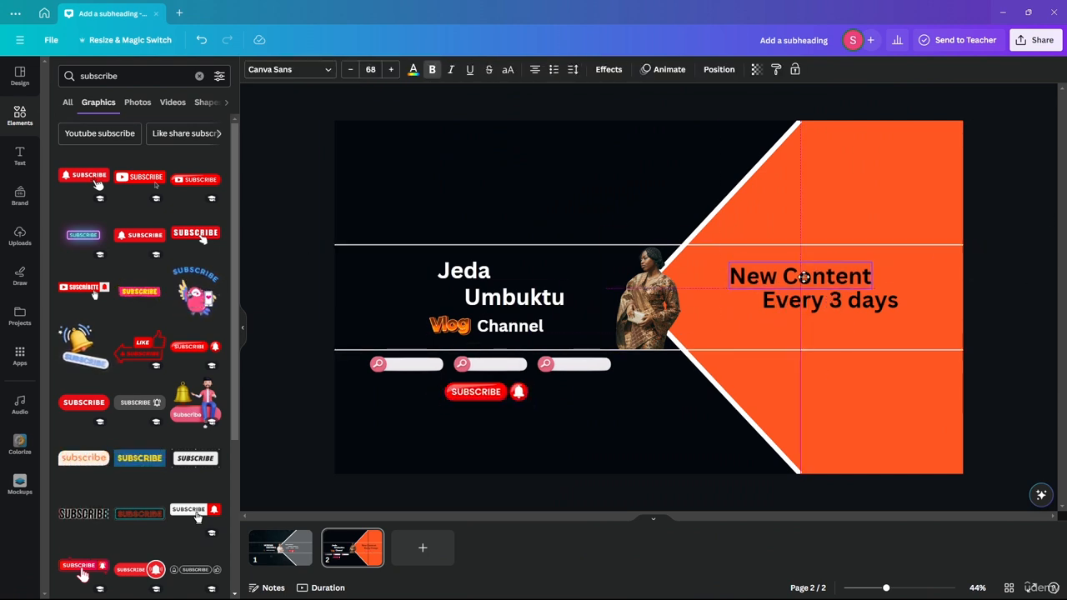
{"action": "left_click_drag", "start_coordinate": [821, 302], "coordinate": [847, 319]}
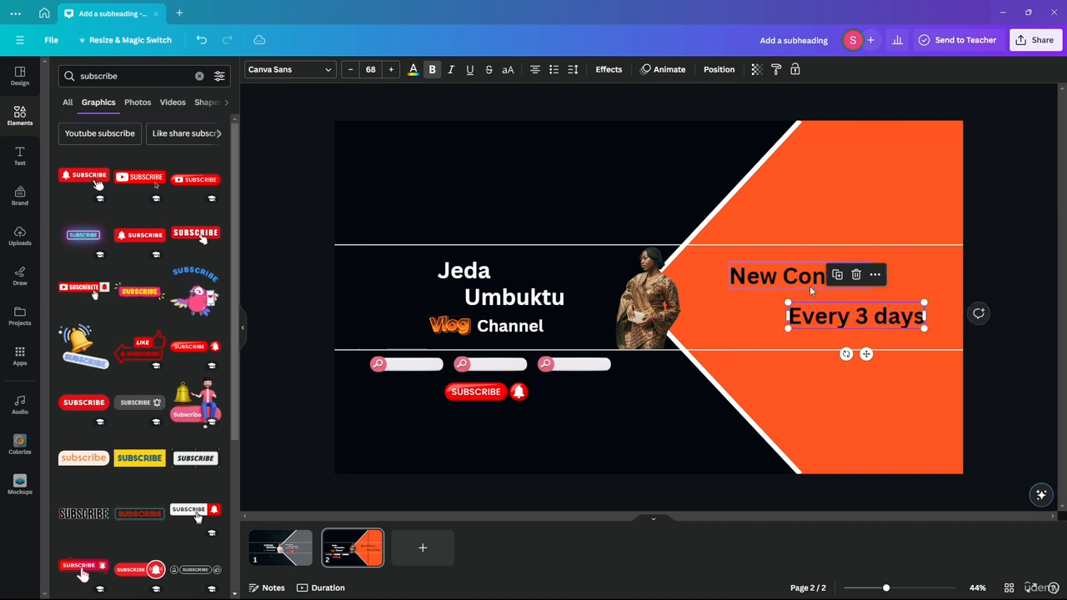
{"action": "left_click_drag", "start_coordinate": [806, 281], "coordinate": [797, 289]}
{"action": "left_click", "coordinate": [877, 321]}
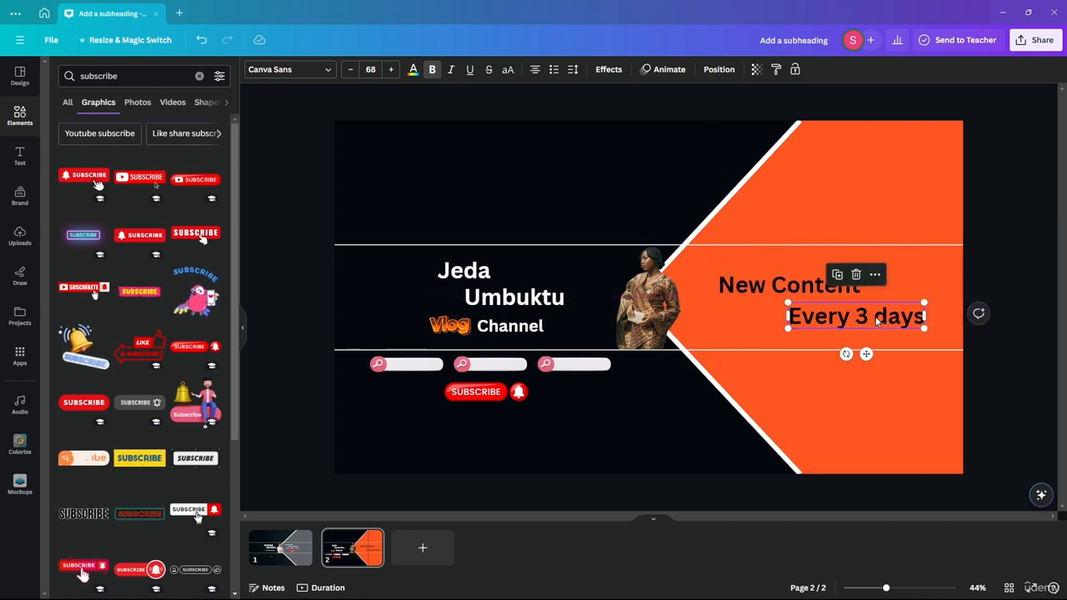
{"action": "left_click", "coordinate": [281, 181]}
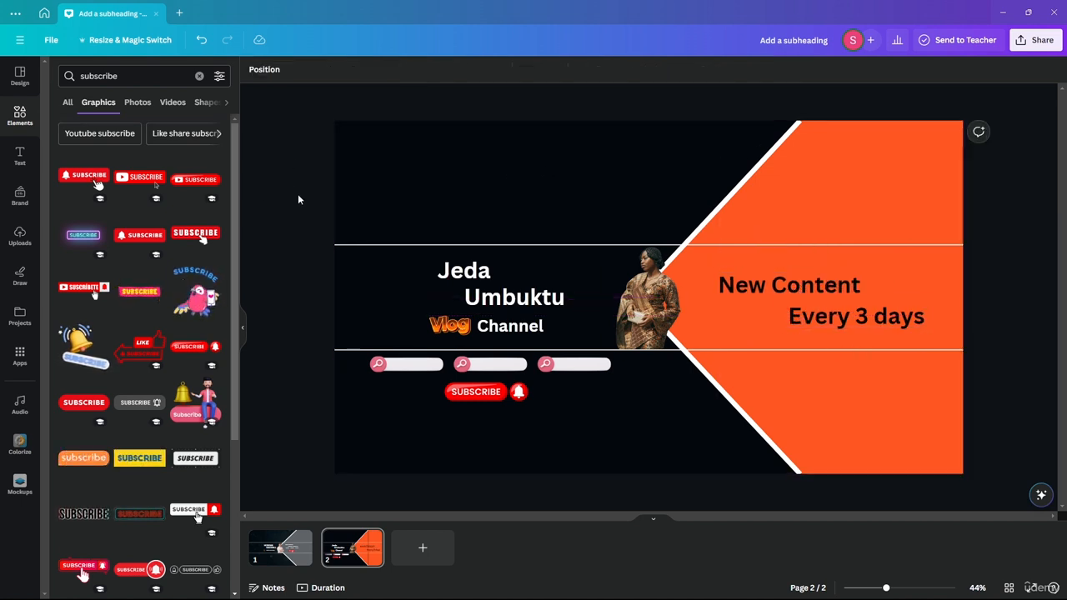
Add a black triangle shape onto the orange panel.
{"action": "left_click", "coordinate": [20, 114]}
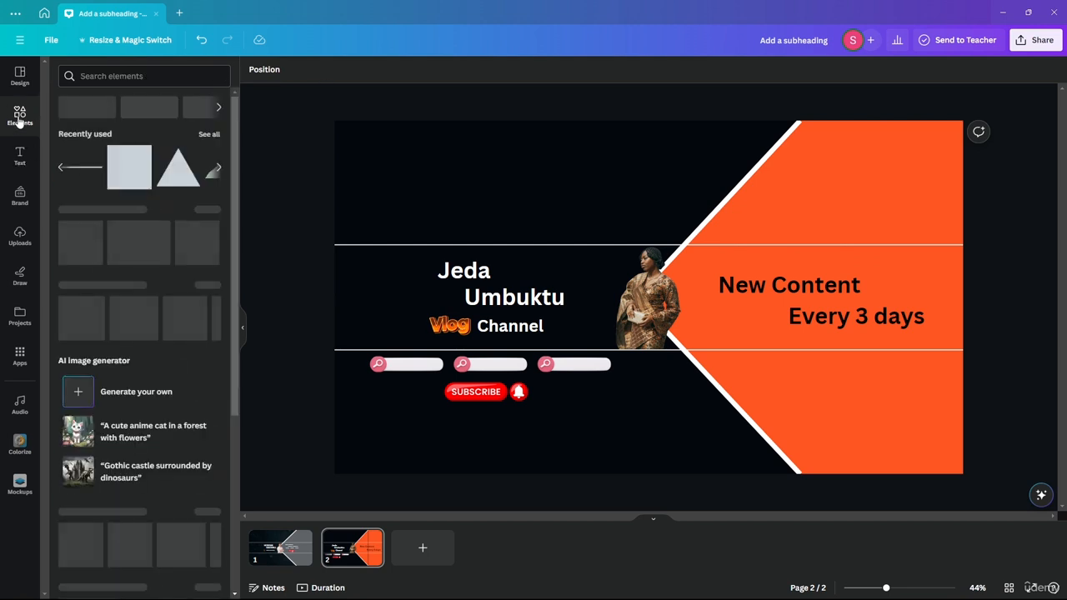
{"action": "left_click_drag", "start_coordinate": [182, 184], "coordinate": [779, 284]}
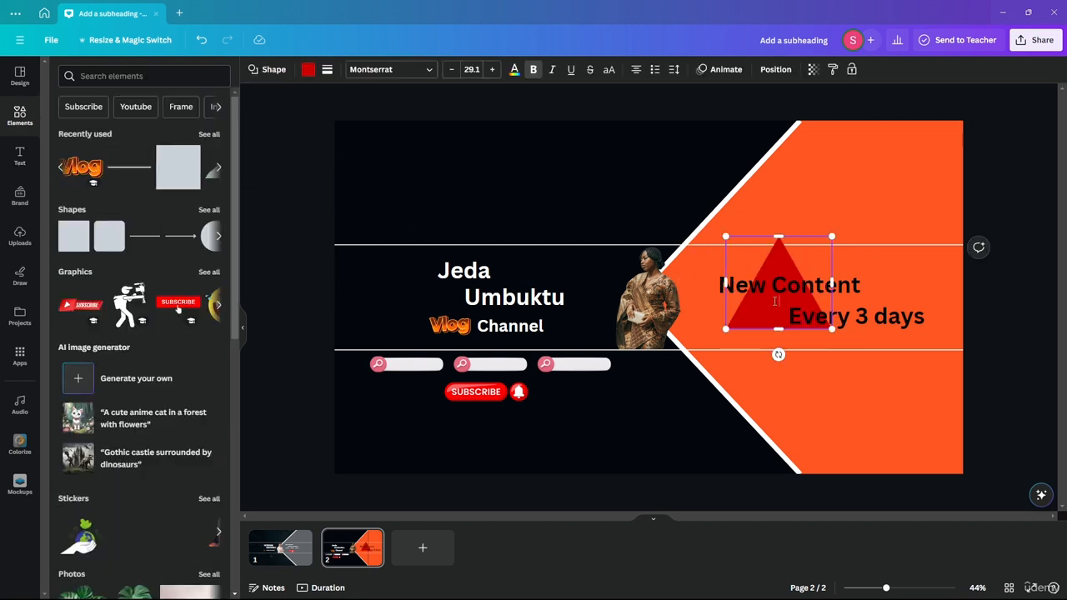
{"action": "left_click", "coordinate": [327, 69]}
{"action": "left_click", "coordinate": [307, 69]}
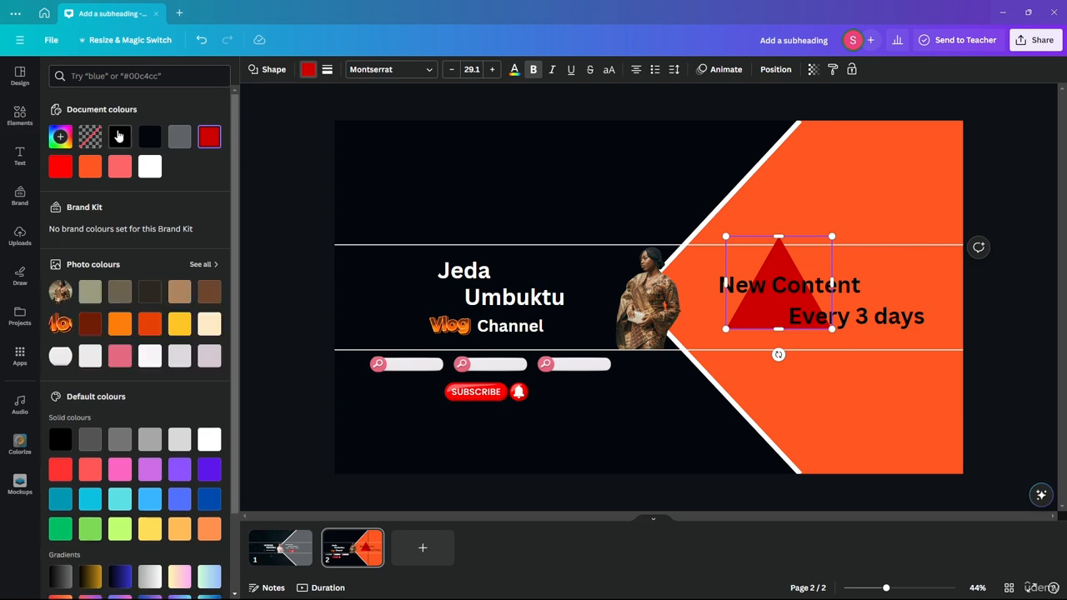
{"action": "left_click", "coordinate": [119, 136]}
{"action": "left_click", "coordinate": [281, 167]}
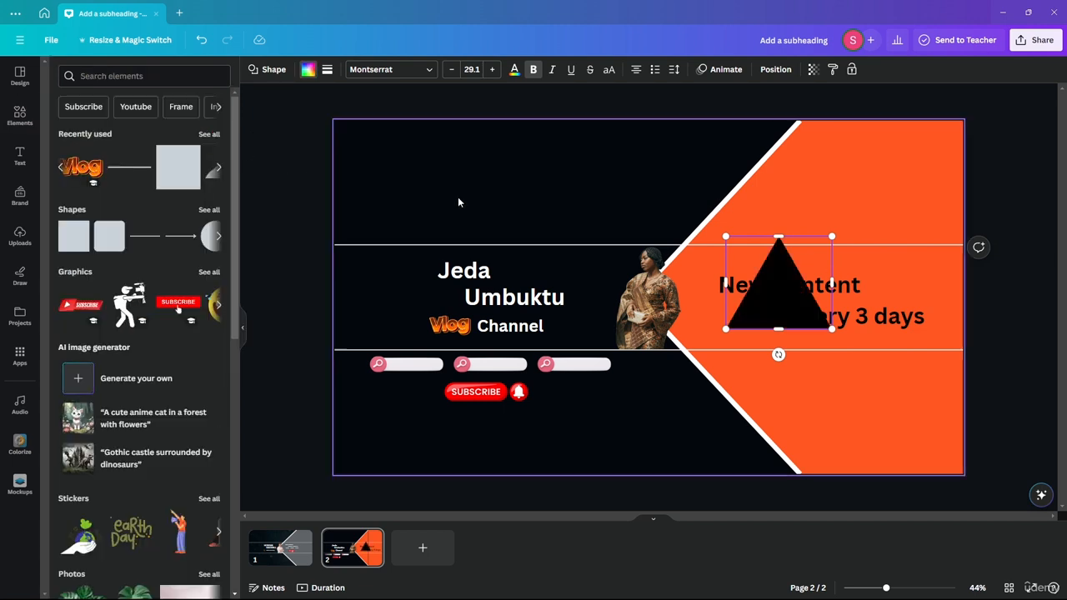
Make New Content and Every 3 days orange, then reposition the black triangle.
{"action": "left_click", "coordinate": [842, 287]}
{"action": "left_click", "coordinate": [886, 312], "text": "shift"}
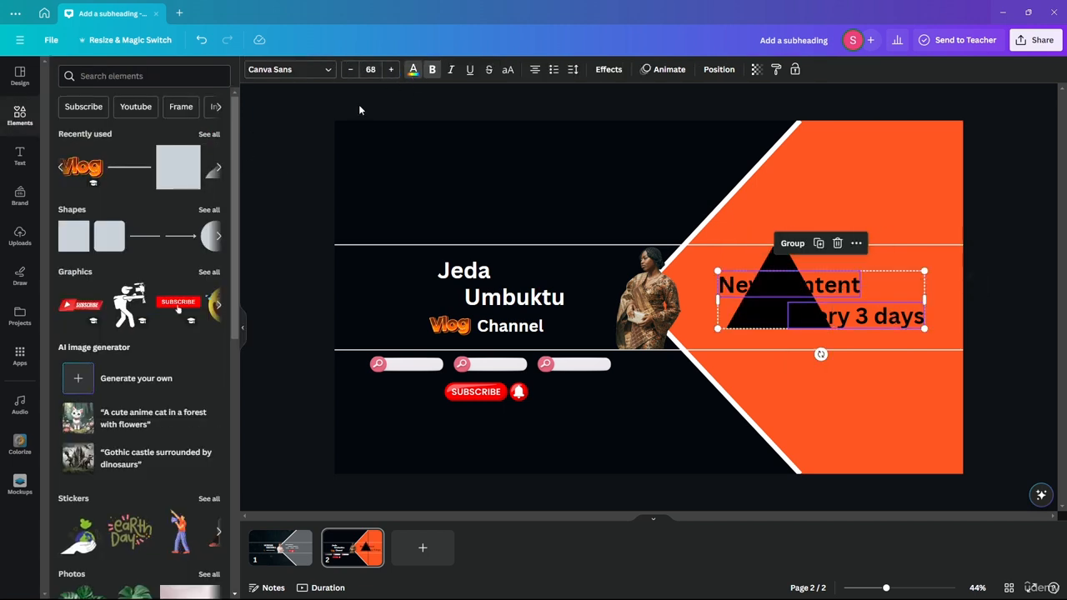
{"action": "left_click", "coordinate": [412, 69]}
{"action": "left_click", "coordinate": [61, 167]}
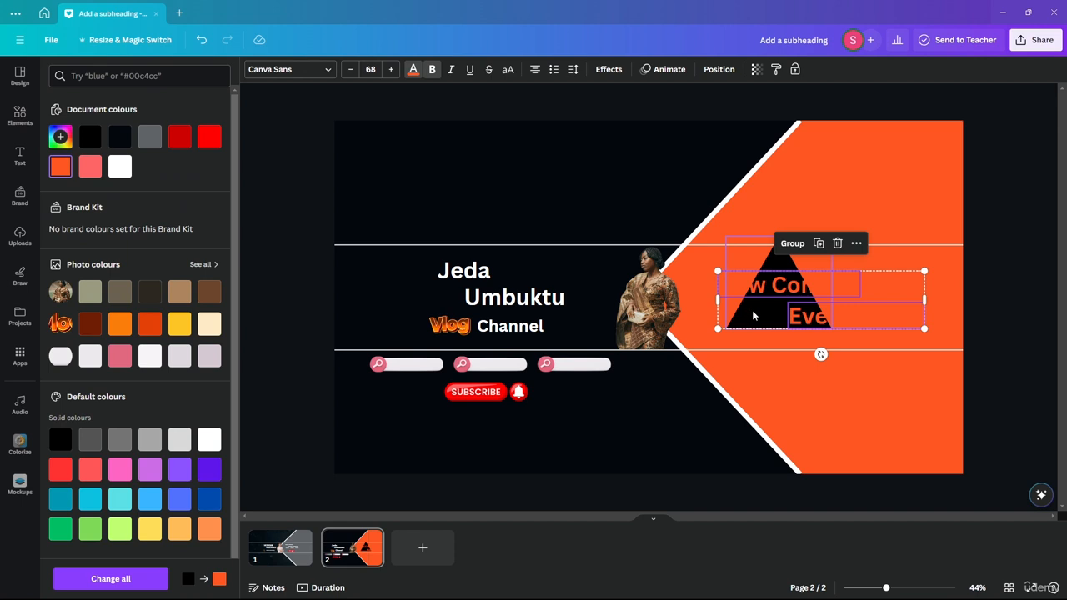
{"action": "left_click_drag", "start_coordinate": [752, 312], "coordinate": [746, 320]}
{"action": "key", "text": "ctrl+z"}
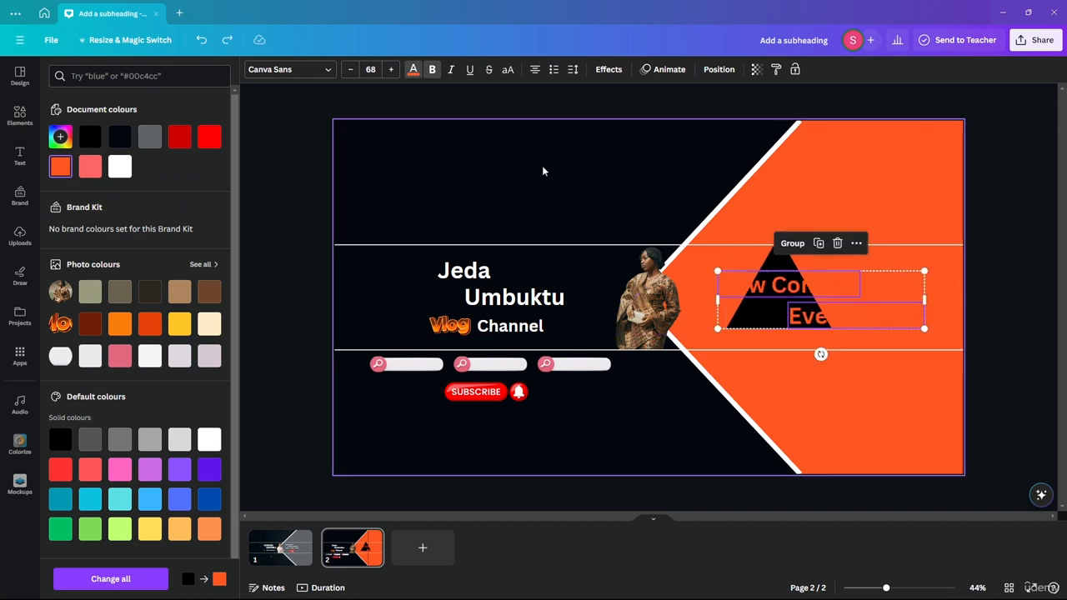
{"action": "left_click", "coordinate": [20, 115]}
{"action": "left_click", "coordinate": [294, 129]}
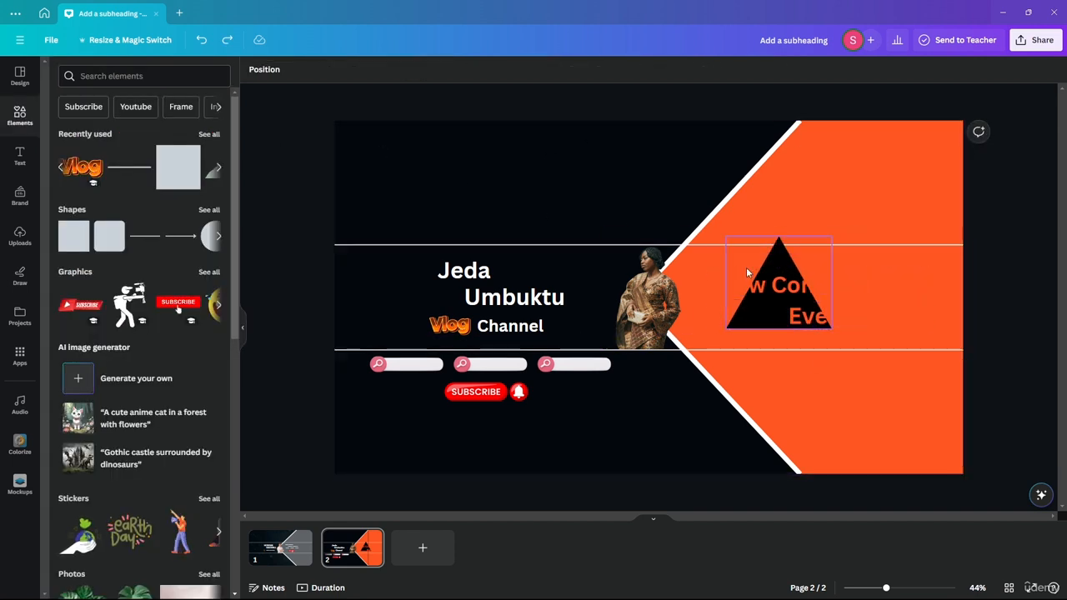
{"action": "mouse_move", "coordinate": [782, 261]}
{"action": "left_mouse_down"}
{"action": "mouse_move", "coordinate": [767, 267]}
{"action": "mouse_move", "coordinate": [785, 262]}
{"action": "left_mouse_up"}
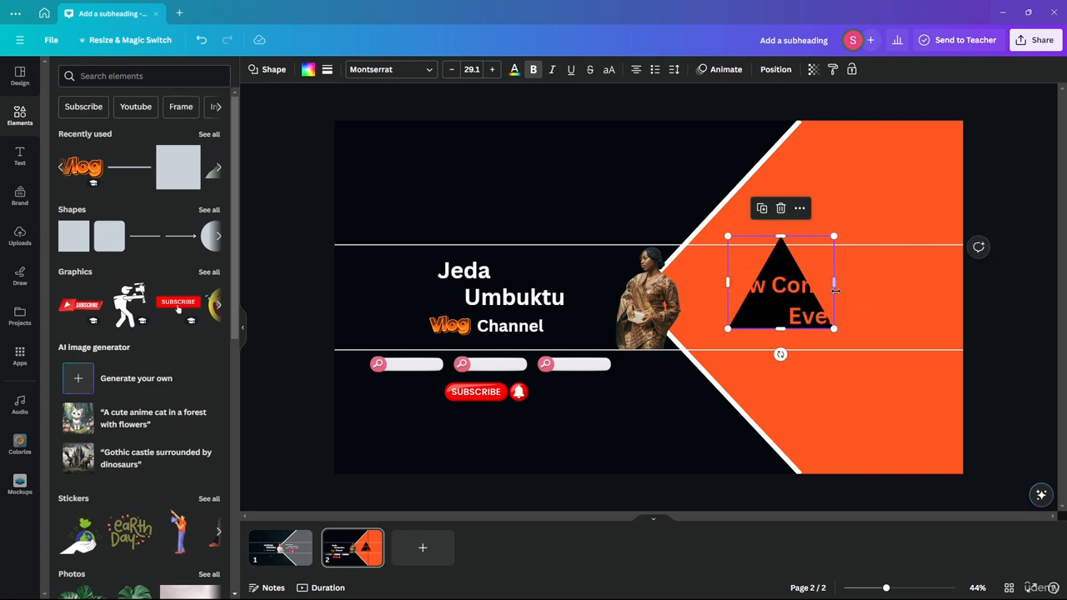
Rotate and shorten the triangle, then stretch a black square into a band behind the text.
{"action": "left_click_drag", "start_coordinate": [778, 354], "coordinate": [782, 151]}
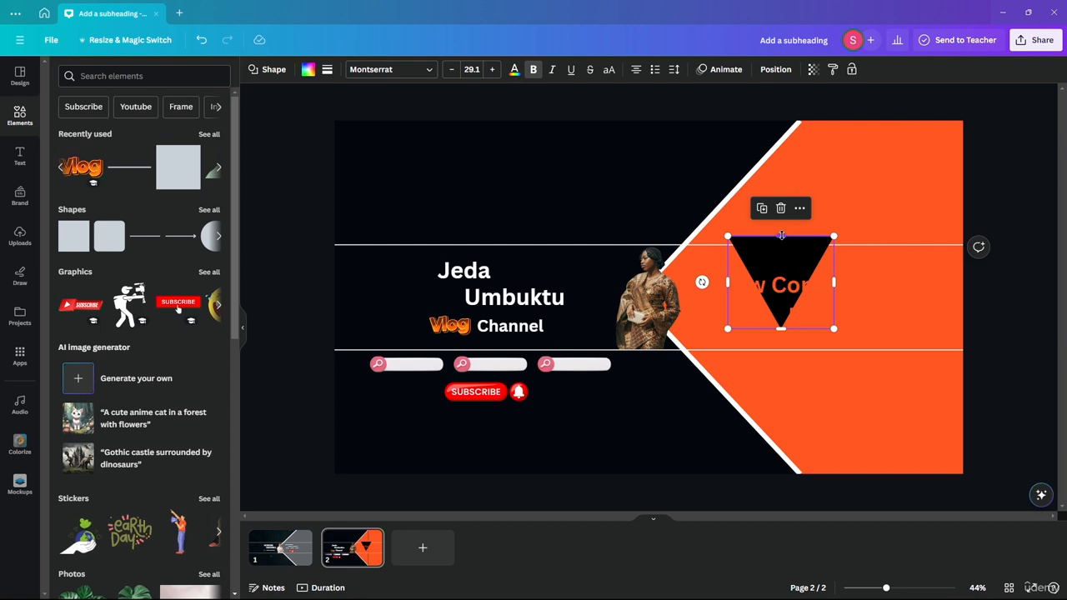
{"action": "left_click_drag", "start_coordinate": [781, 236], "coordinate": [746, 313]}
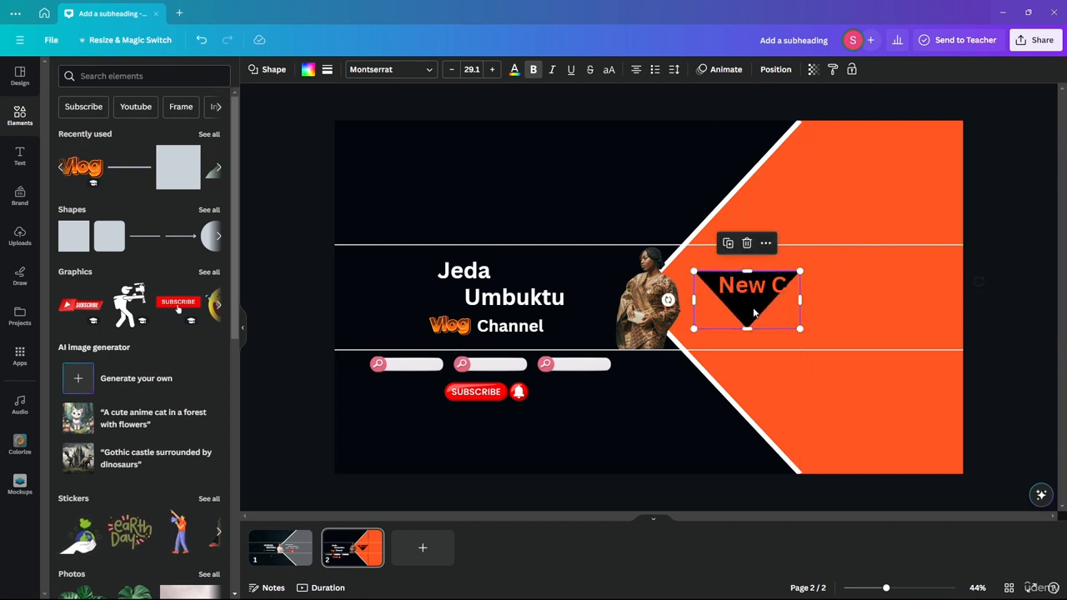
{"action": "left_click_drag", "start_coordinate": [180, 165], "coordinate": [810, 333]}
{"action": "left_click_drag", "start_coordinate": [801, 376], "coordinate": [964, 300]}
{"action": "left_click", "coordinate": [309, 71]}
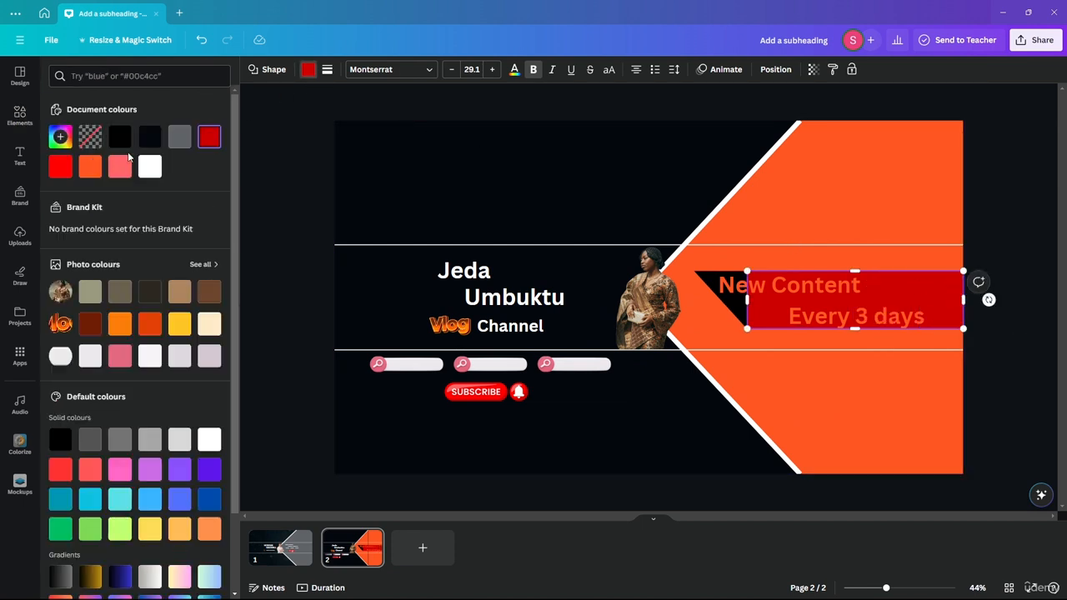
{"action": "left_click", "coordinate": [120, 137]}
{"action": "left_click", "coordinate": [312, 179]}
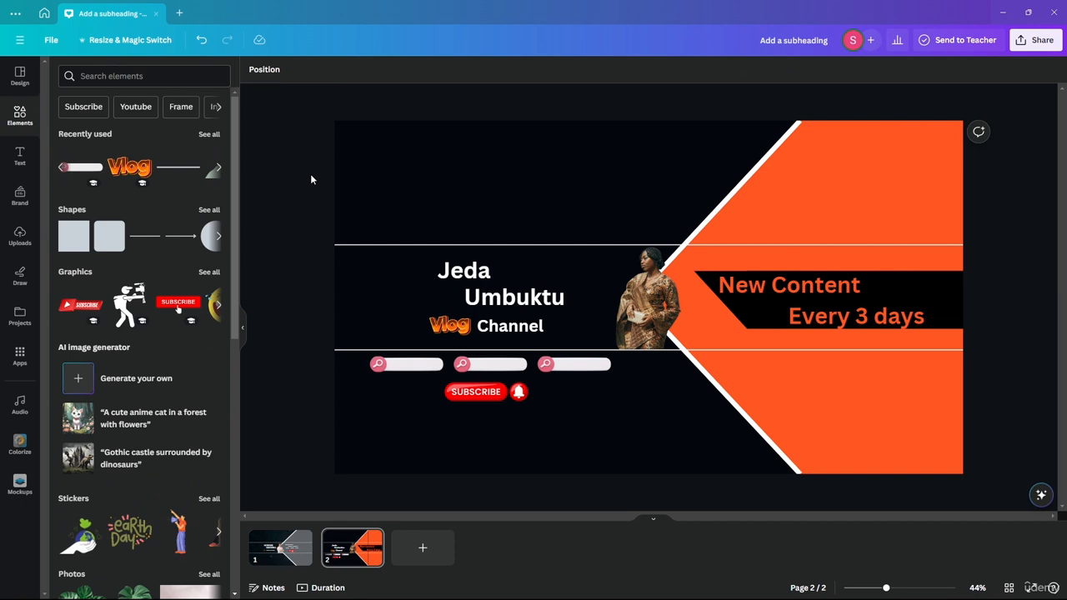
Undo a trial resize of the black band and nudge 'Every 3 days' slightly up.
{"action": "left_click", "coordinate": [959, 302]}
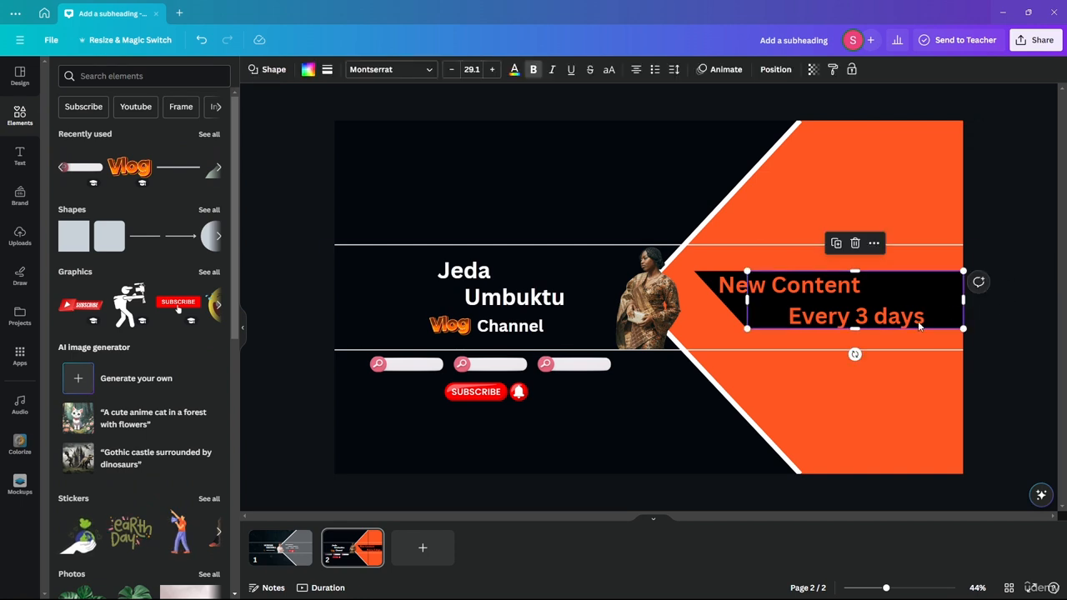
{"action": "left_click_drag", "start_coordinate": [854, 330], "coordinate": [826, 331]}
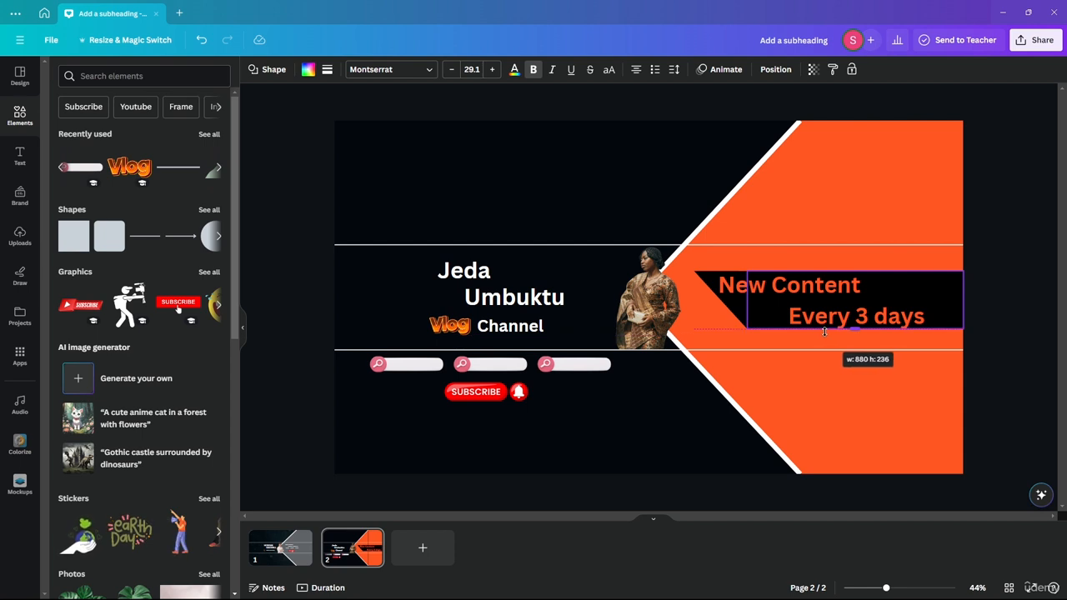
{"action": "left_click_drag", "start_coordinate": [825, 331], "coordinate": [645, 289]}
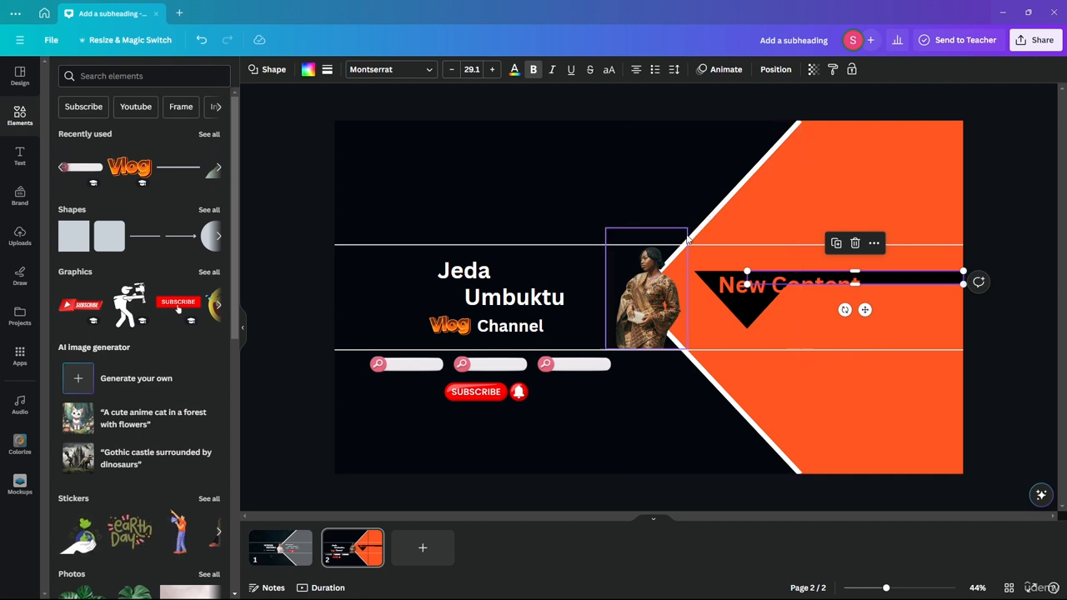
{"action": "key", "text": "ctrl+z"}
{"action": "left_click", "coordinate": [317, 135]}
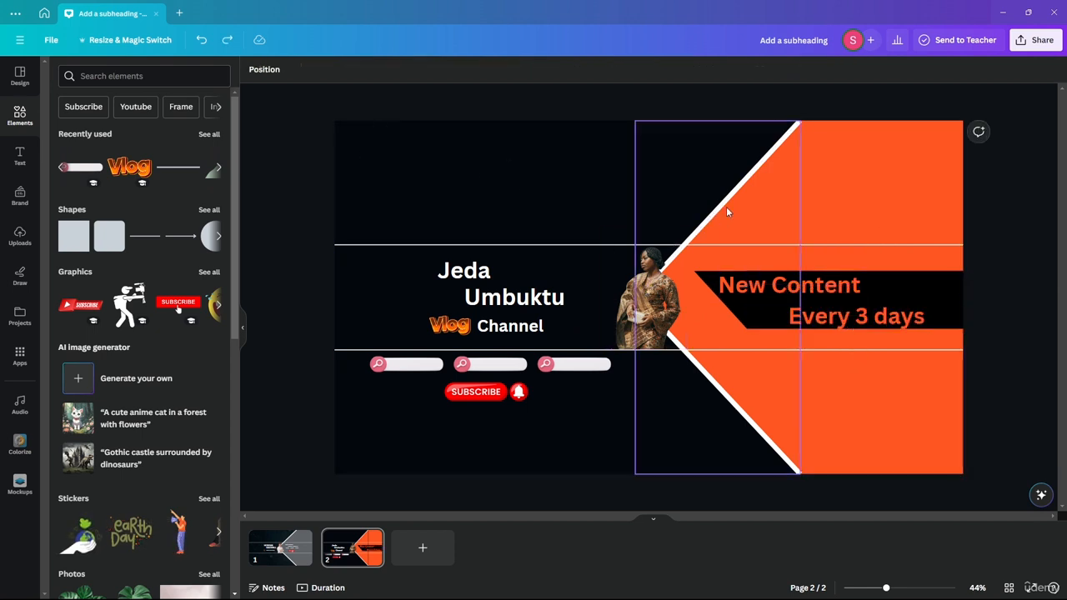
{"action": "left_click", "coordinate": [857, 323]}
{"action": "left_click_drag", "start_coordinate": [857, 323], "coordinate": [858, 318]}
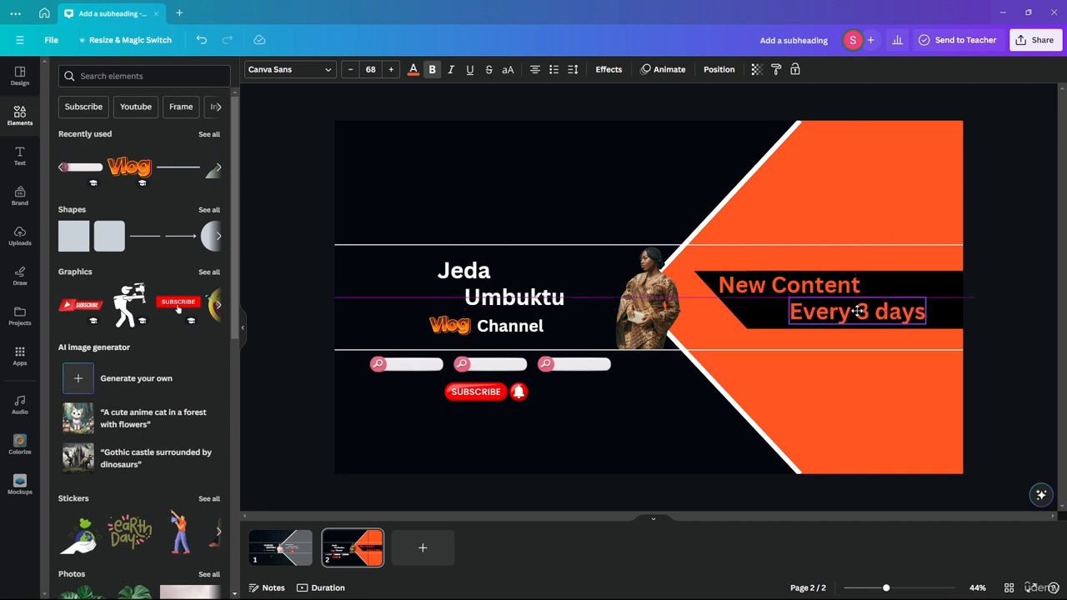
{"action": "left_click", "coordinate": [792, 286]}
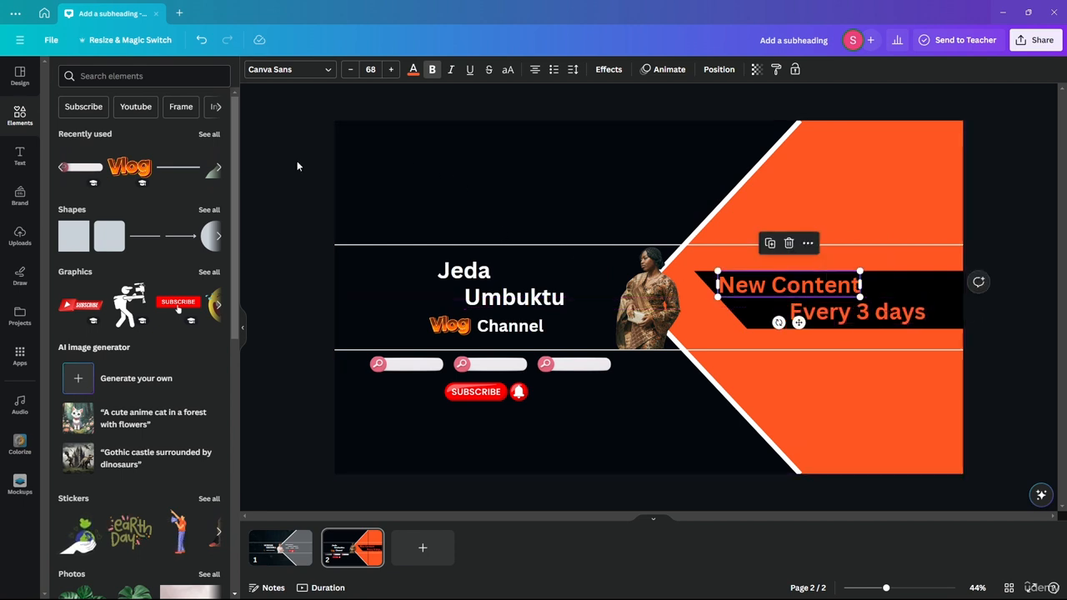
{"action": "left_click", "coordinate": [634, 122]}
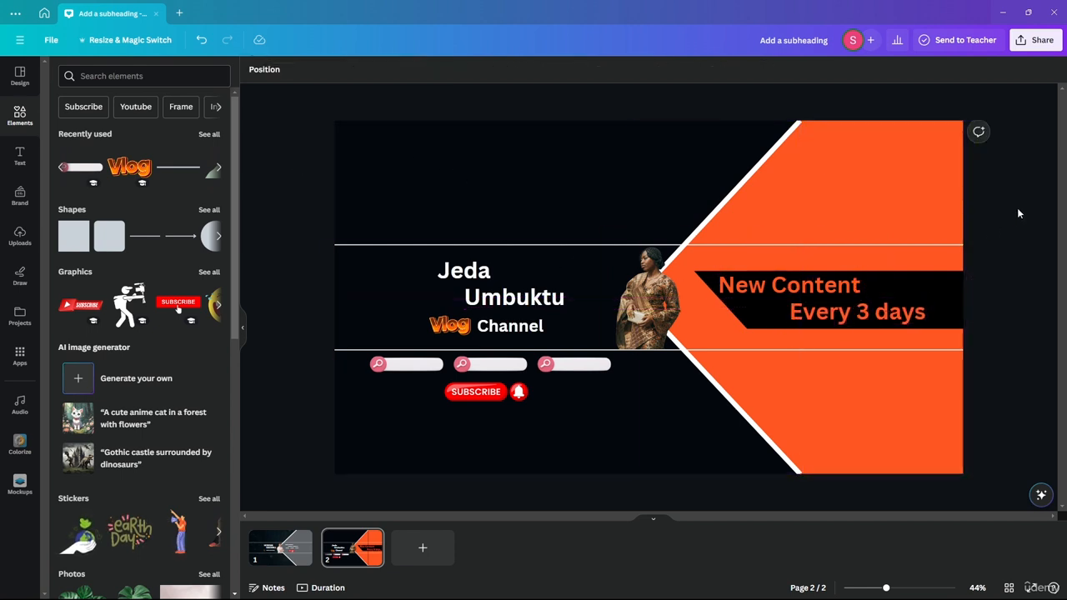